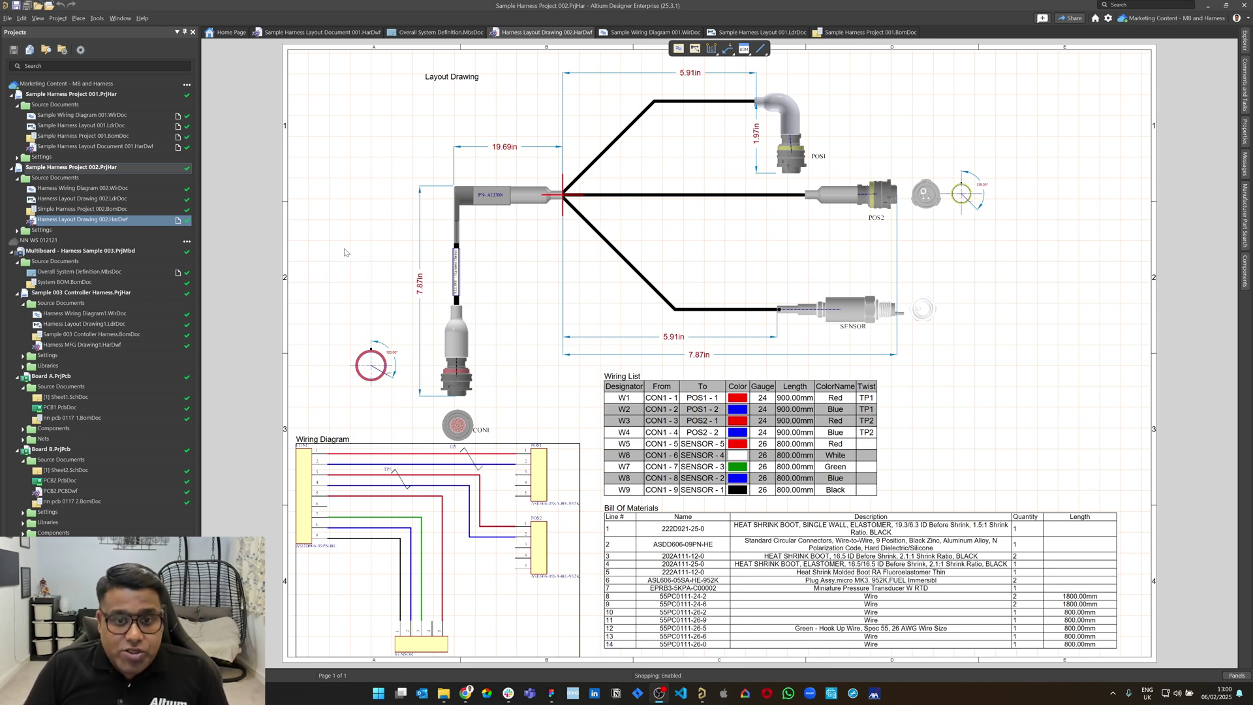
- Open Harness Wiring Diagram 002 and inspect the full properties of wire W1 between CON1 and POS1
double_click(99, 189)
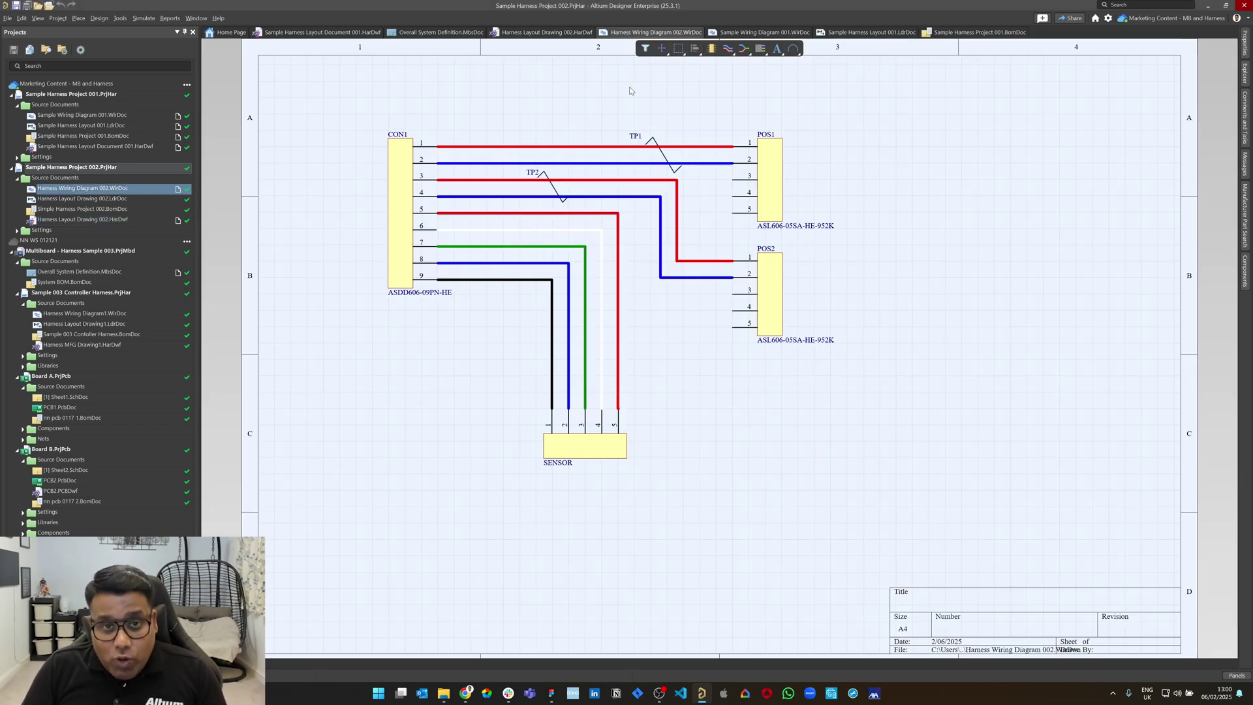
double_click(581, 146)
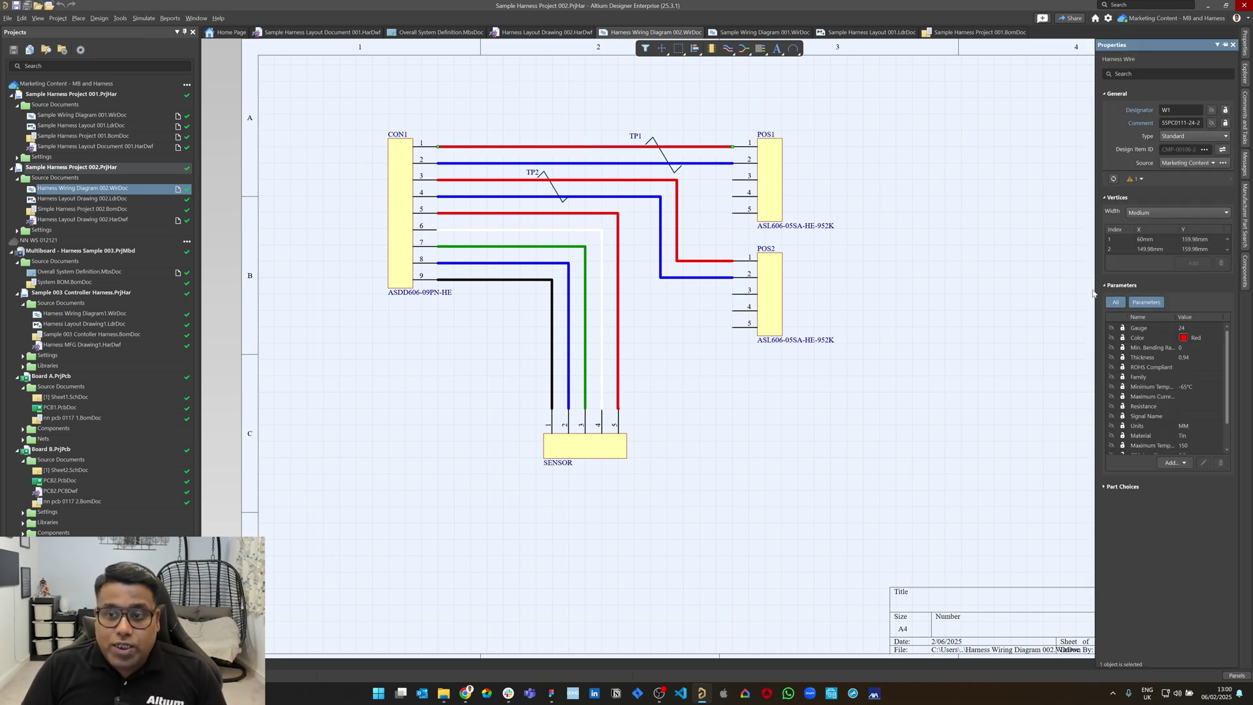
drag(1097, 289, 930, 275)
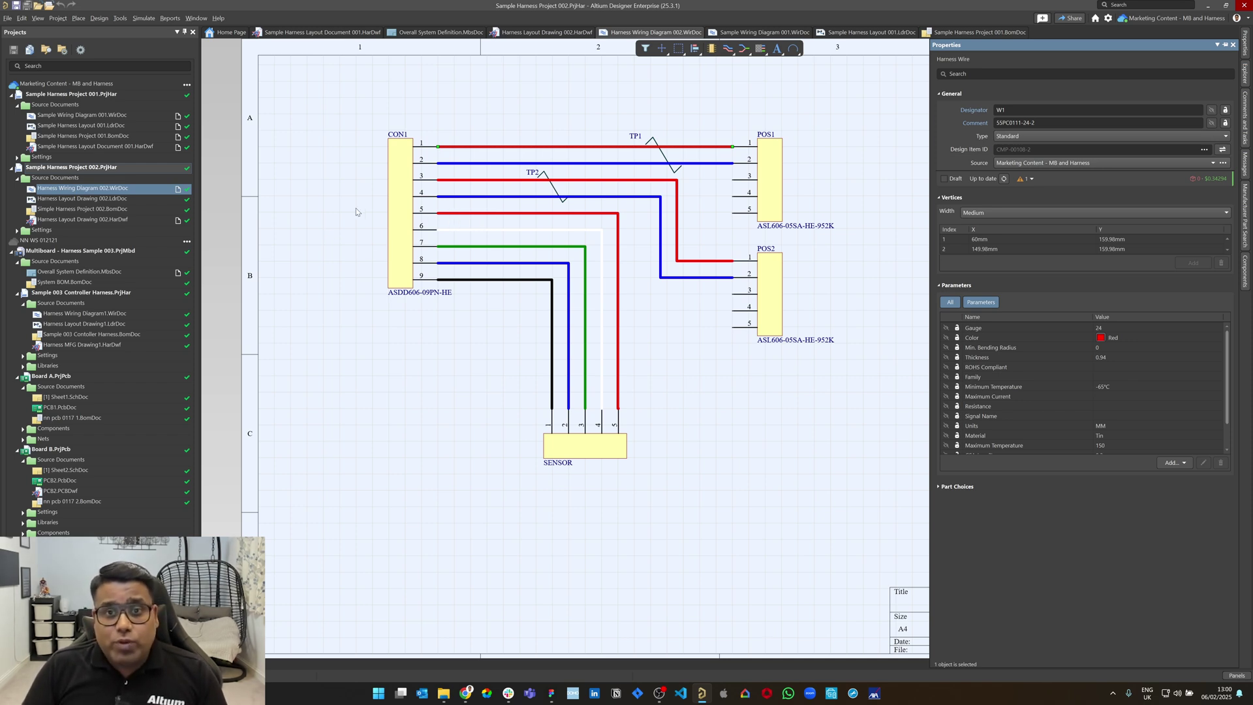
- Review the Harness Layout Drawing 002 layout document and open the bill of materials of Sample Harness Project 002
double_click(84, 199)
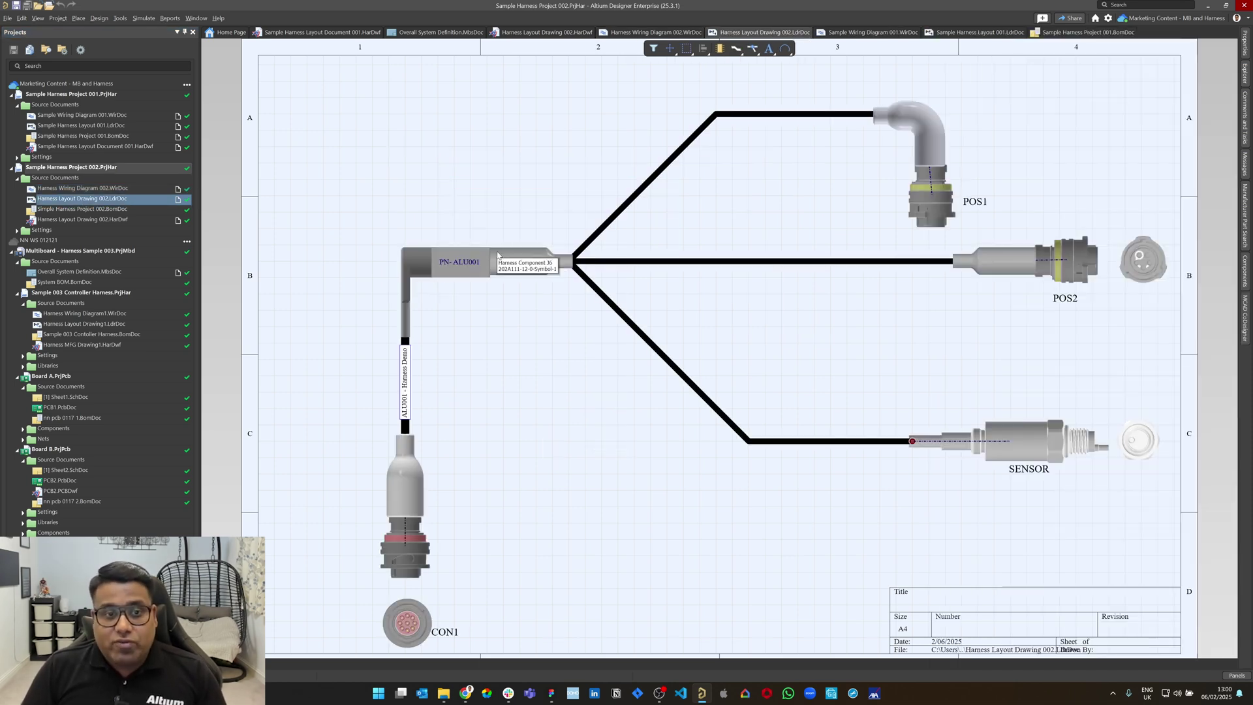
scroll(467, 225, down, 1)
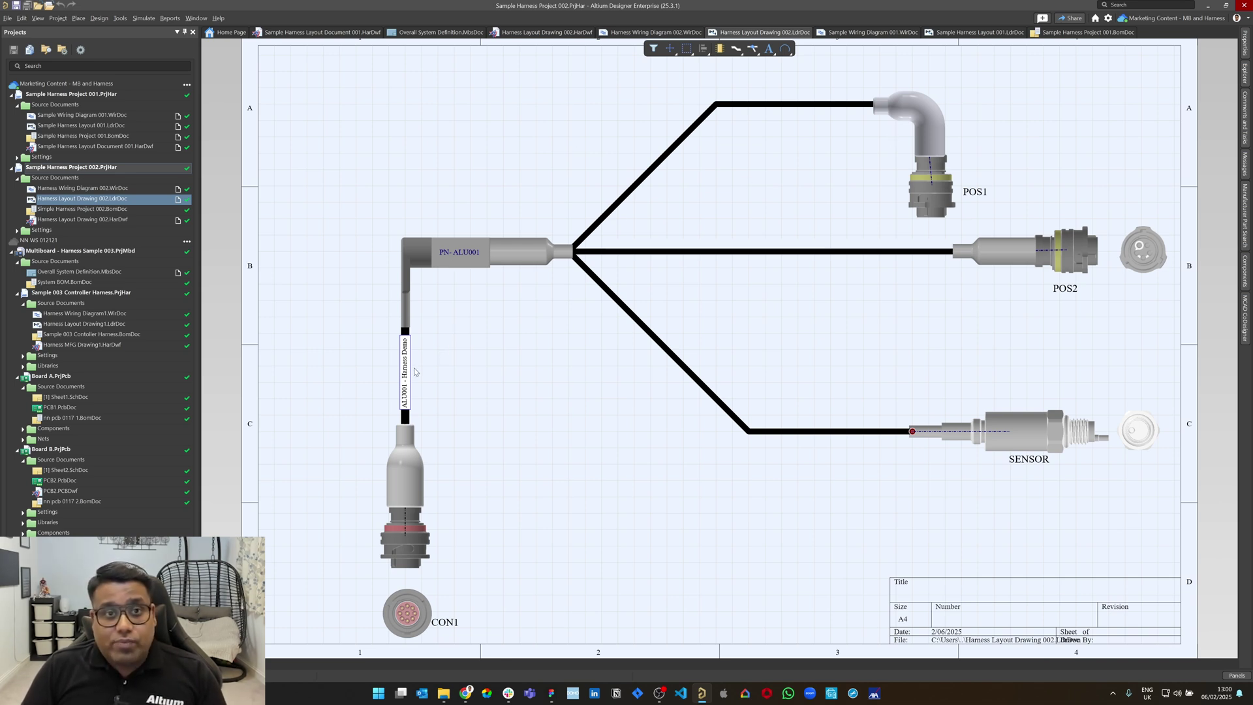
click(93, 210)
double_click(93, 210)
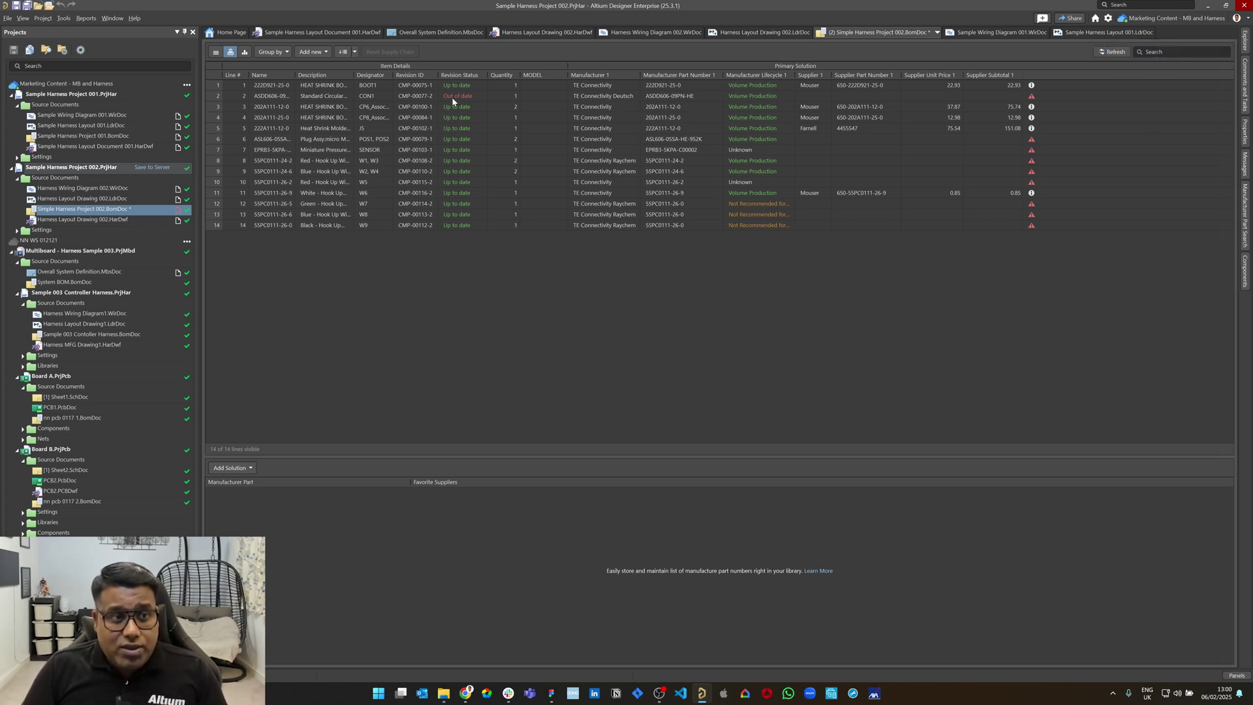
- Update connector CON1 in Harness Wiring Diagram 002 to its latest component revision
double_click(105, 191)
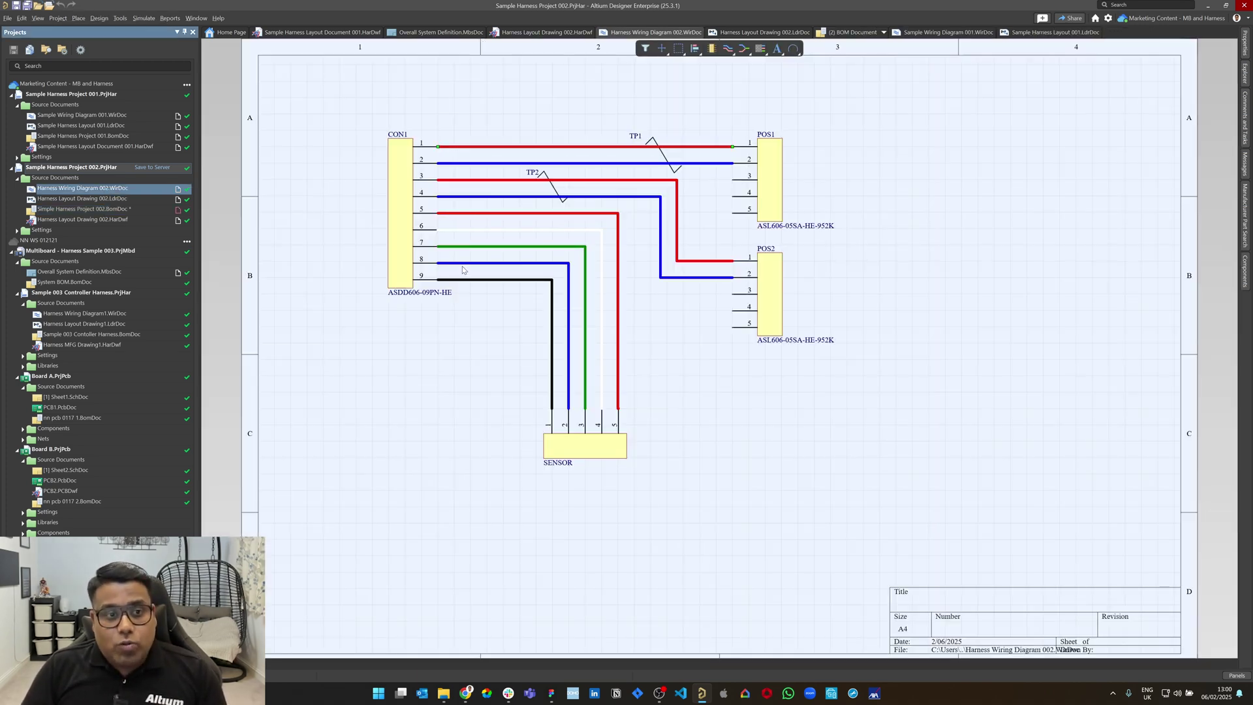
double_click(410, 238)
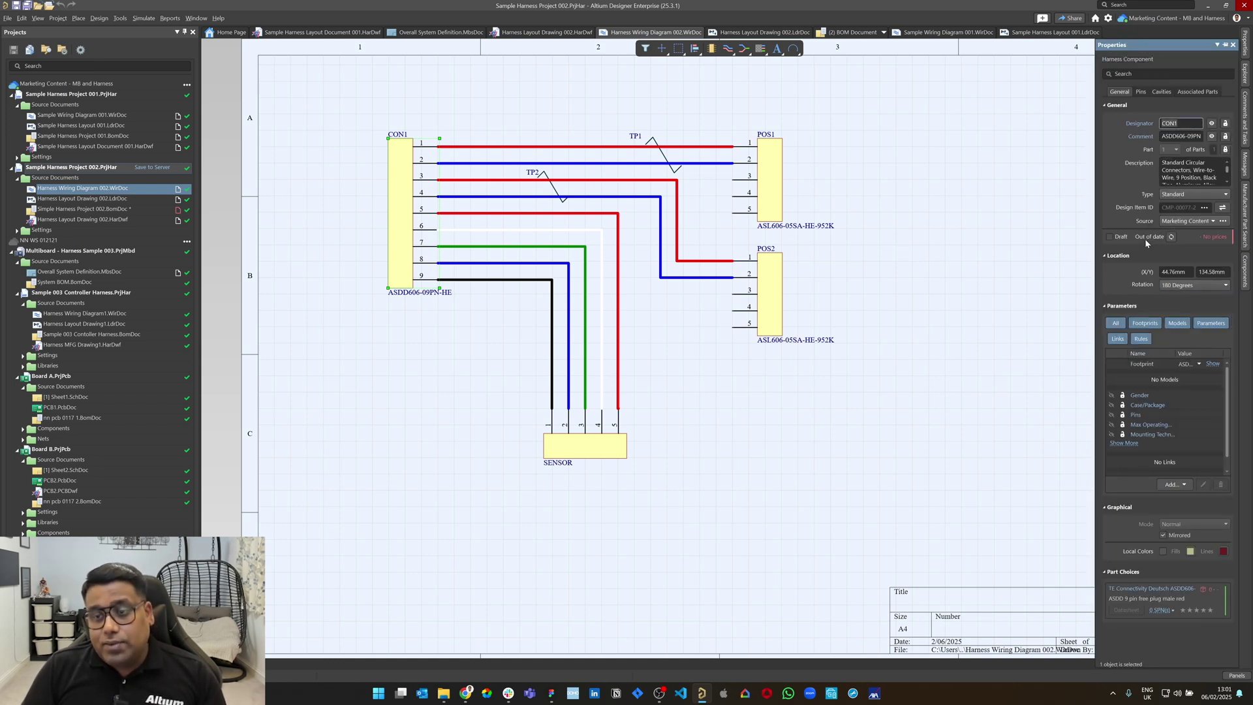
click(1172, 237)
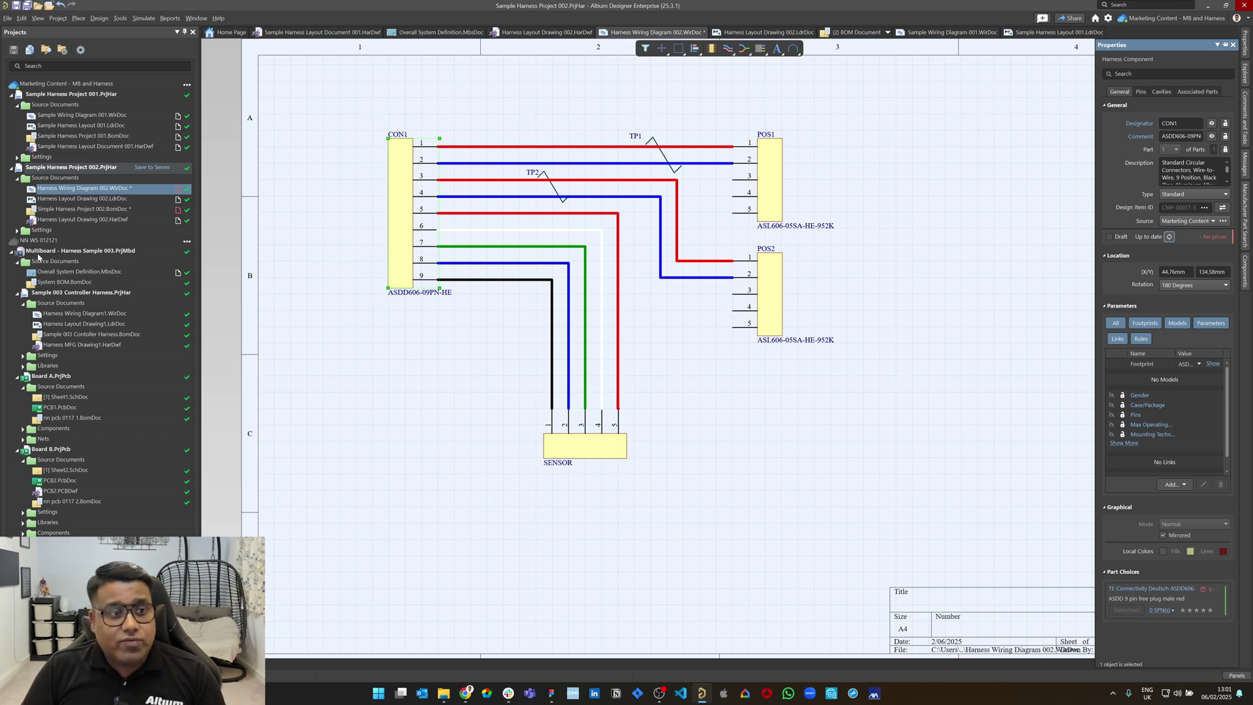
- Look over Harness Layout Drawing 002.LdrDoc and refresh the project's bill of materials document
double_click(85, 199)
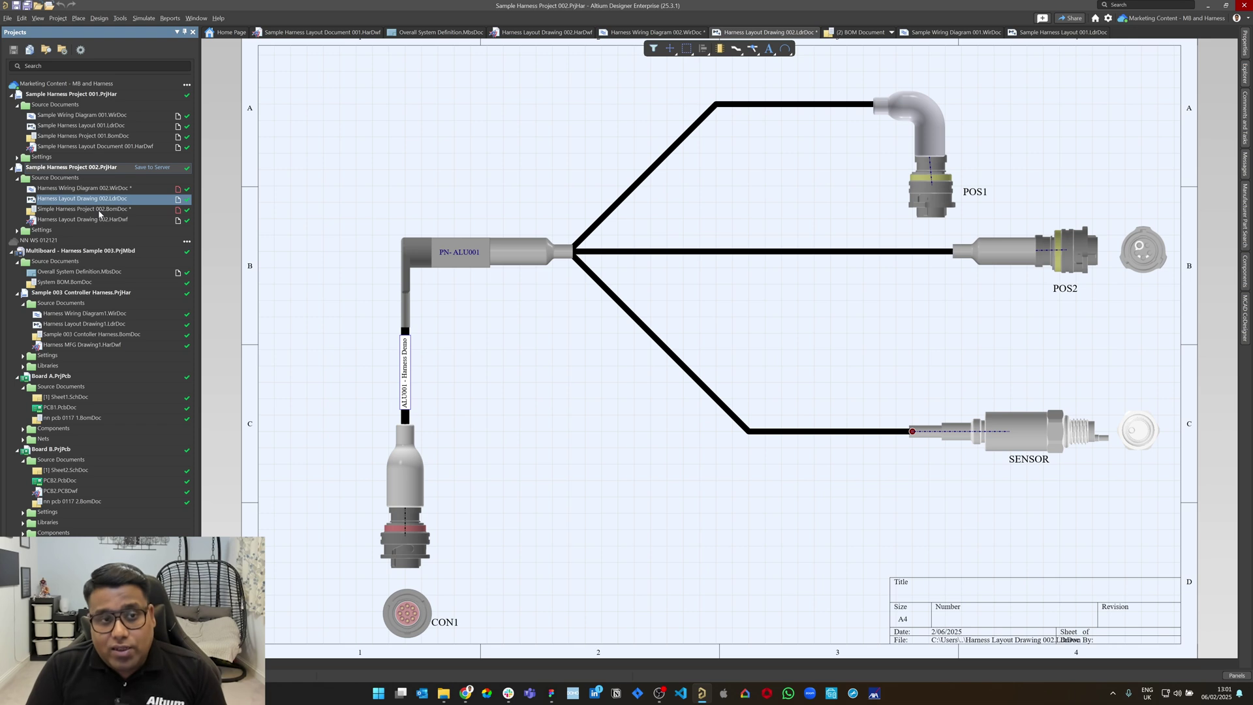
double_click(97, 209)
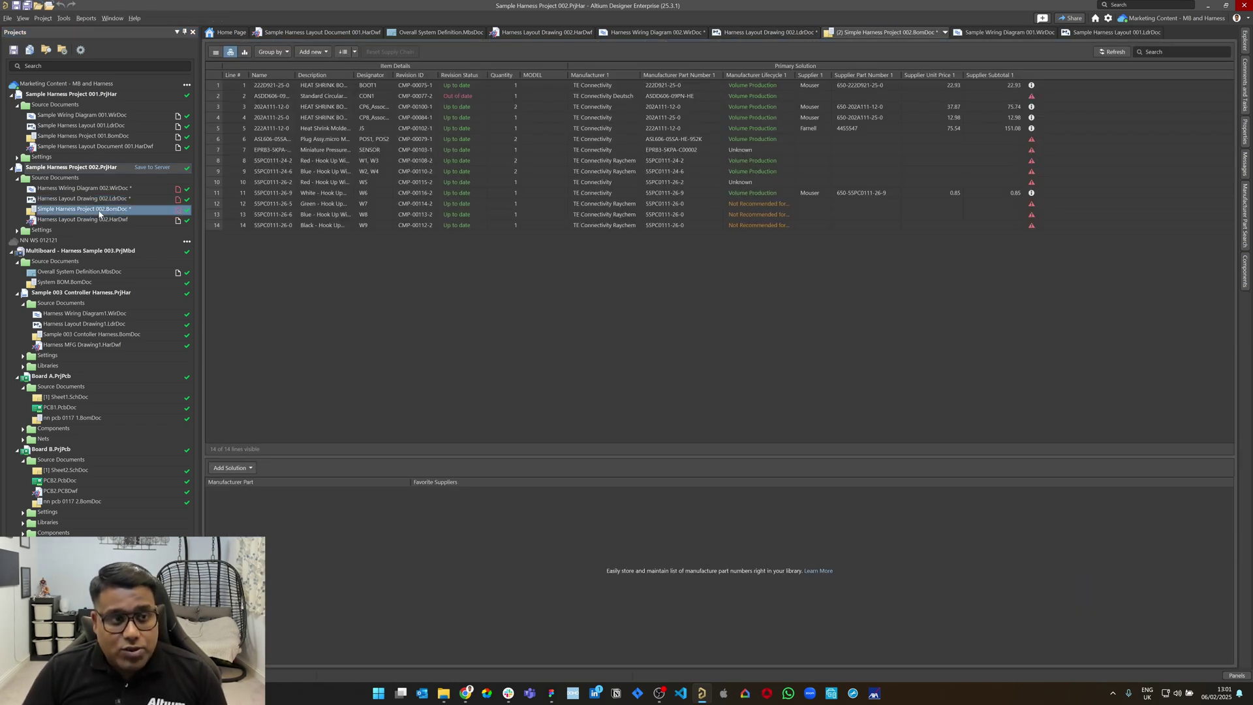
click(1110, 52)
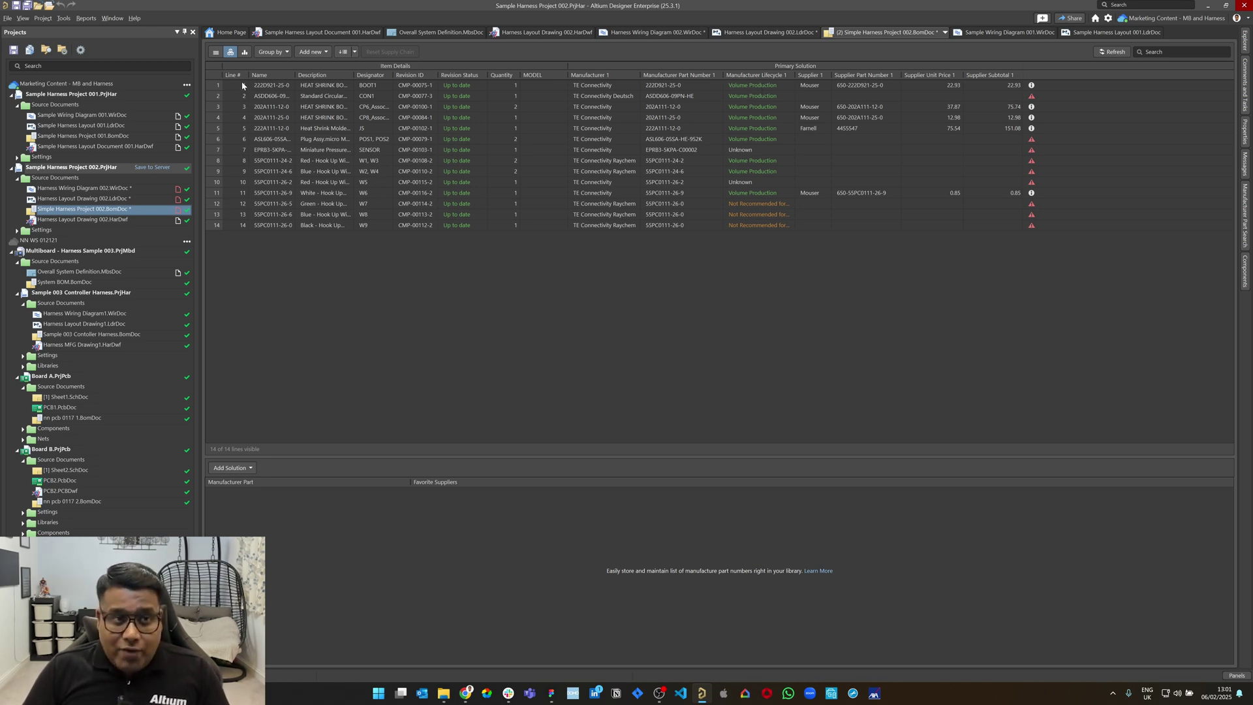
- Compare Harness Layout Drawing 002.HarDwf with the project's BOM document and refresh the drawing's Bill Of Materials table
double_click(82, 219)
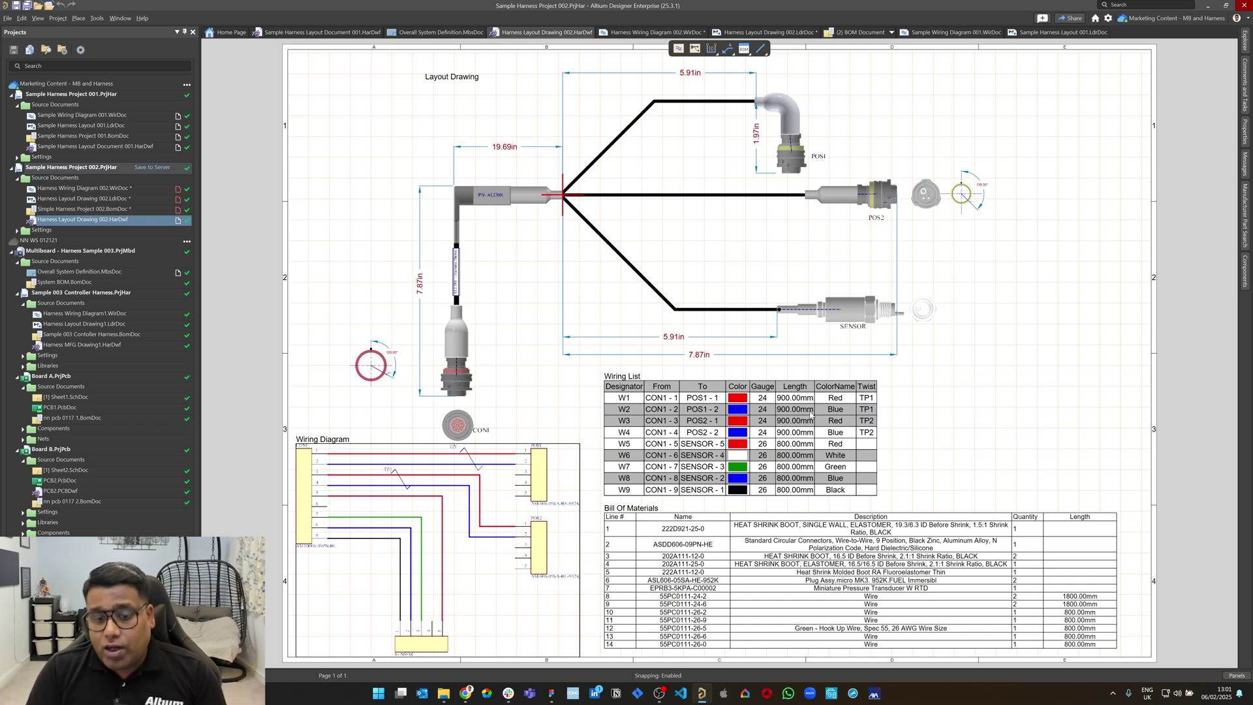
double_click(79, 210)
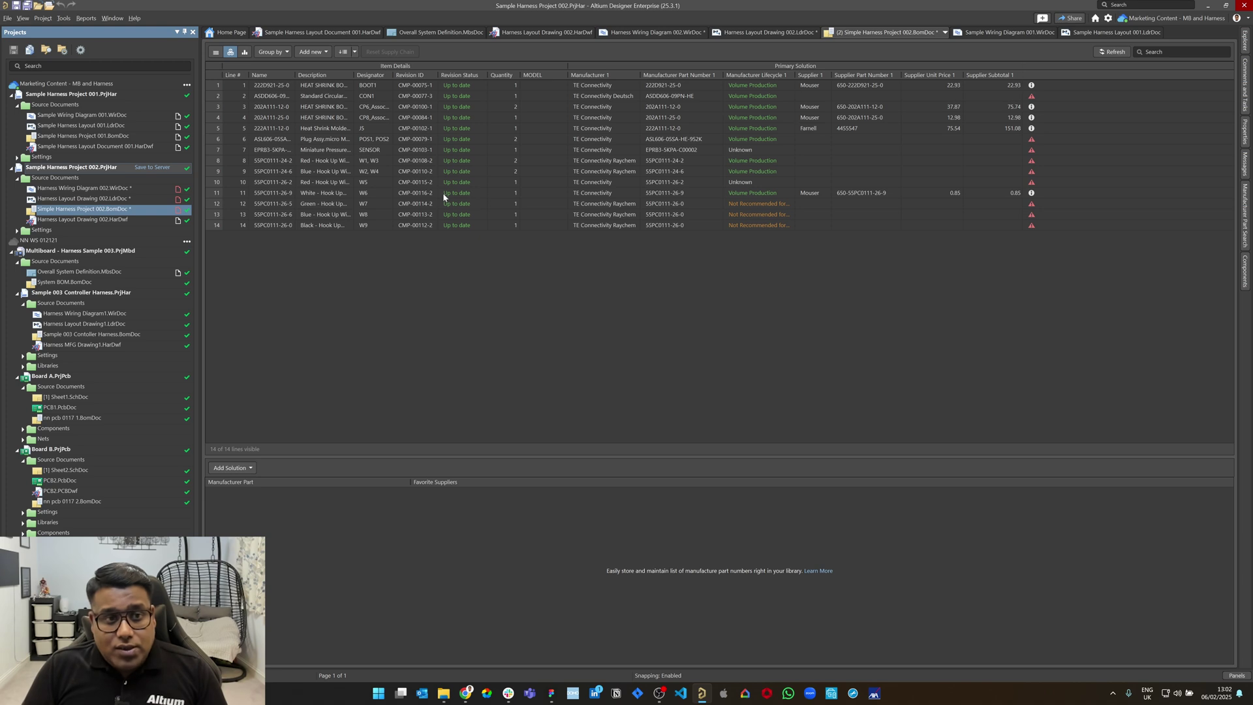
double_click(77, 220)
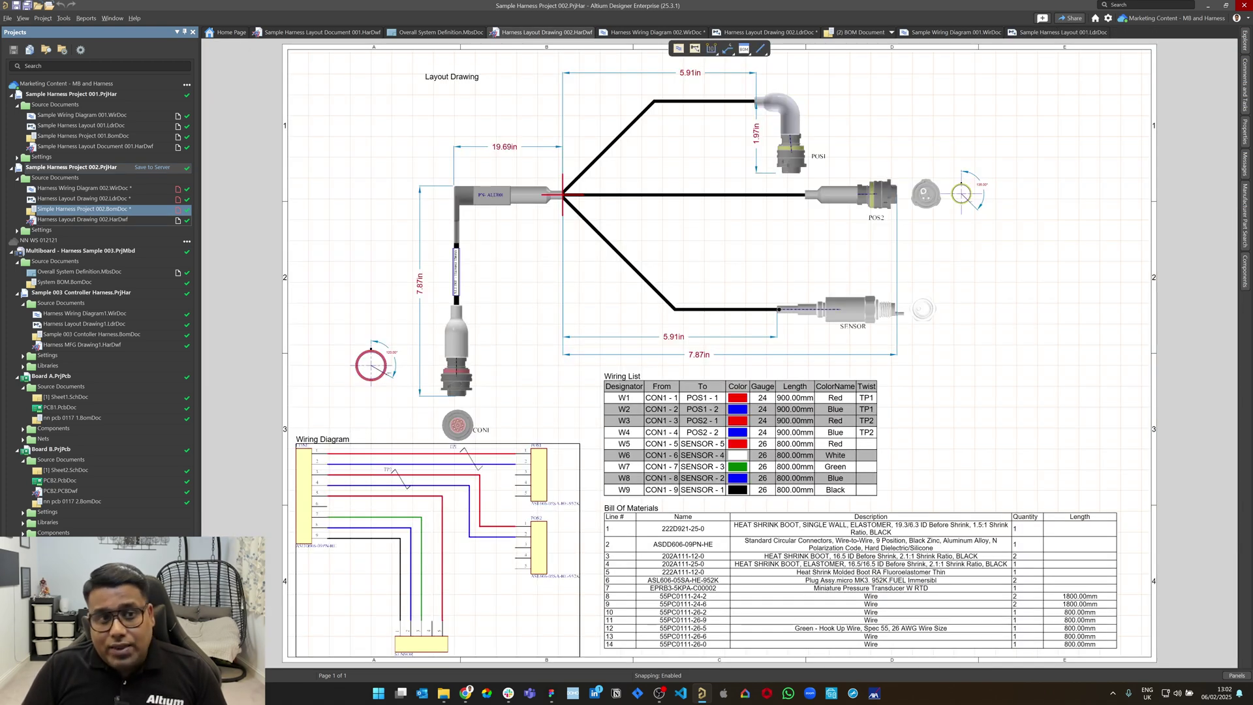
right_click(902, 475)
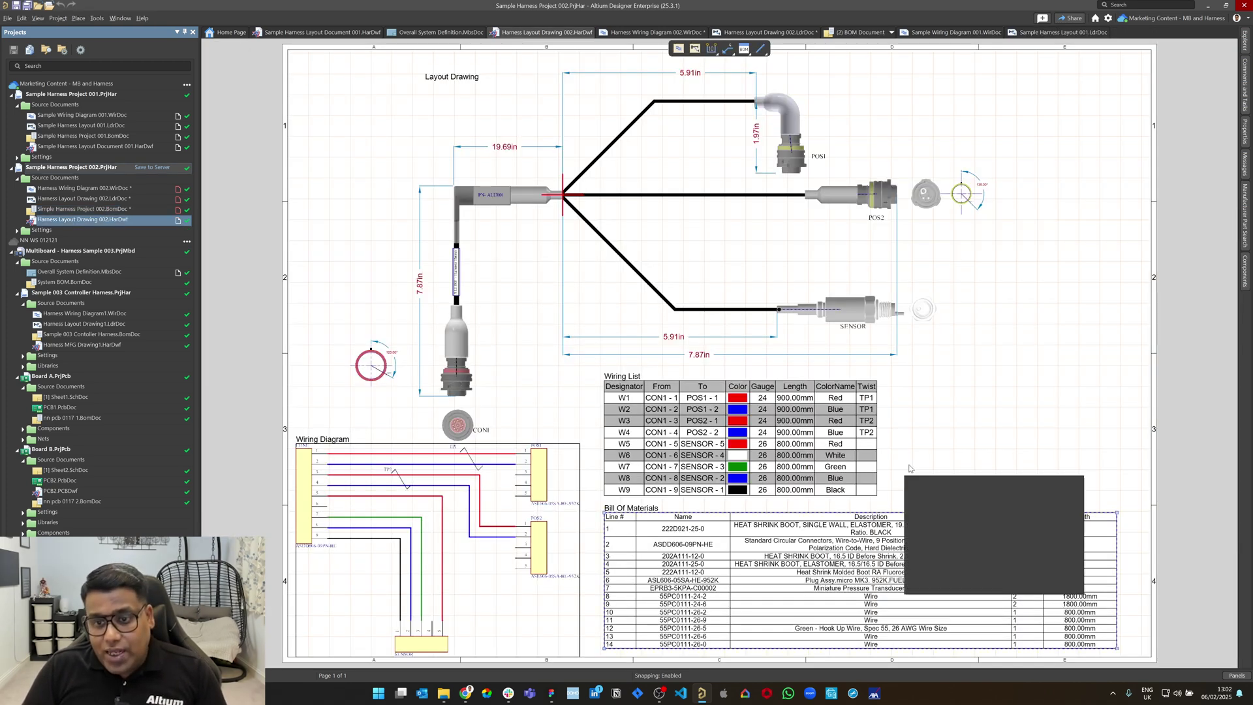
right_click(910, 468)
click(940, 481)
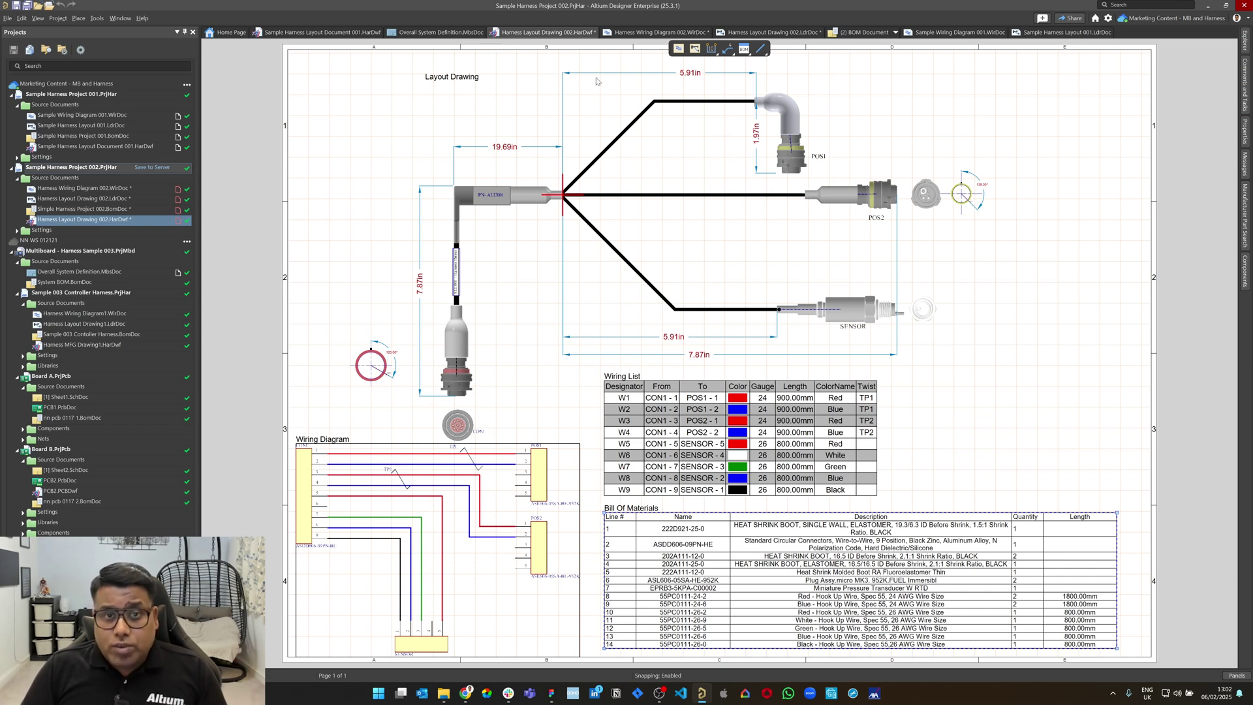
- Examine the POS2 connector's clocking angle and the branch length dimensions in the Harness 002 manufacturing drawing
ctrl+scroll(1002, 198, up, 2)
ctrl+scroll(1003, 198, up, 2)
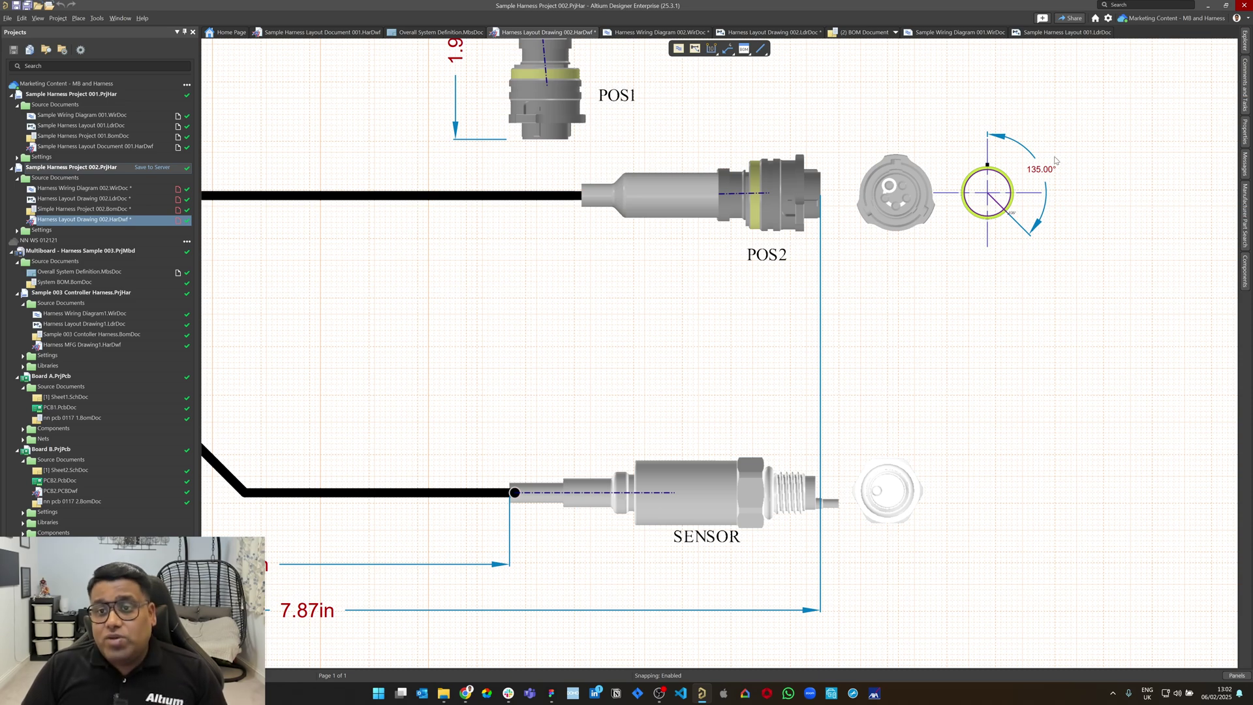
ctrl+scroll(1083, 208, down, 3)
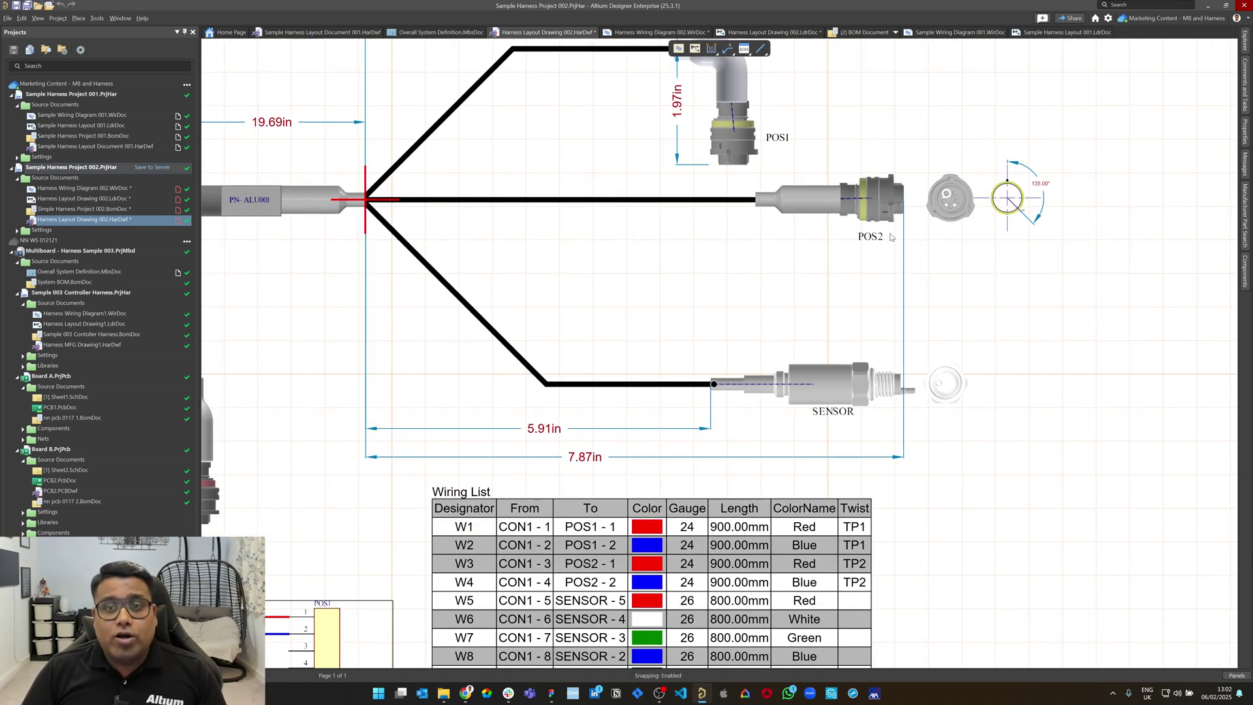
- Open Sample Harness Layout 001 and examine the connectors and bundles around the main controller
double_click(103, 126)
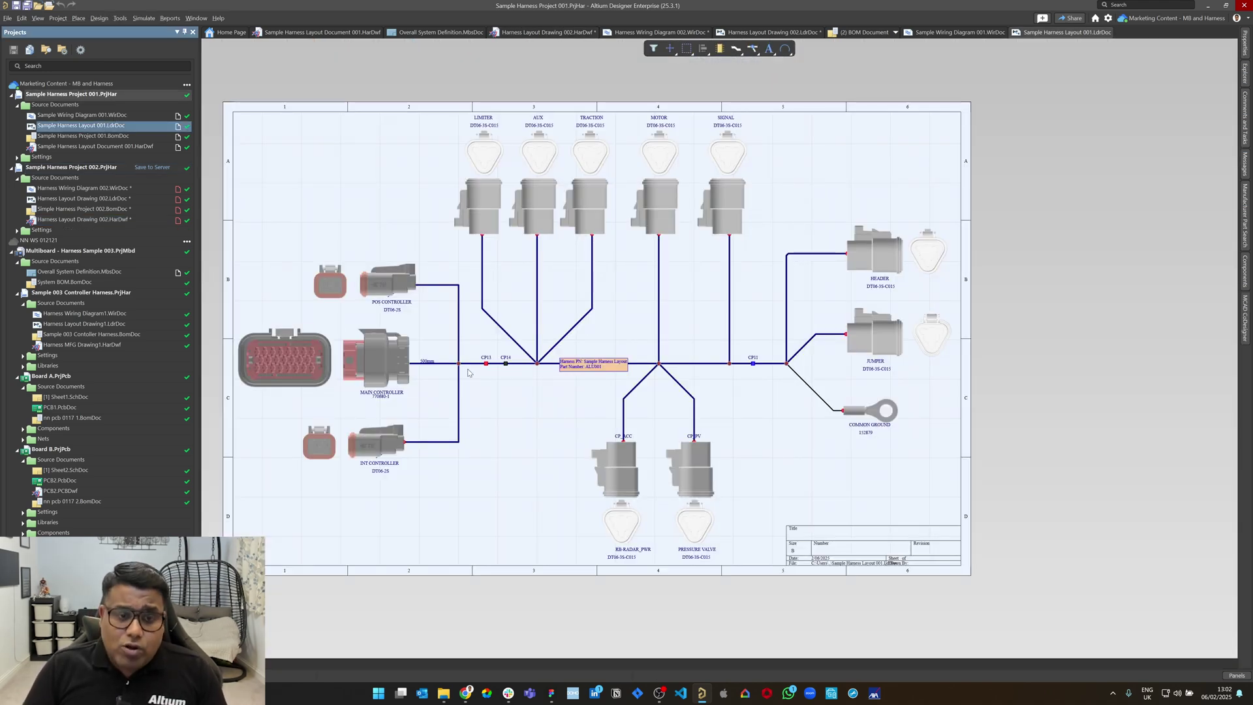
ctrl+scroll(452, 385, up, 3)
ctrl+scroll(451, 386, up, 1)
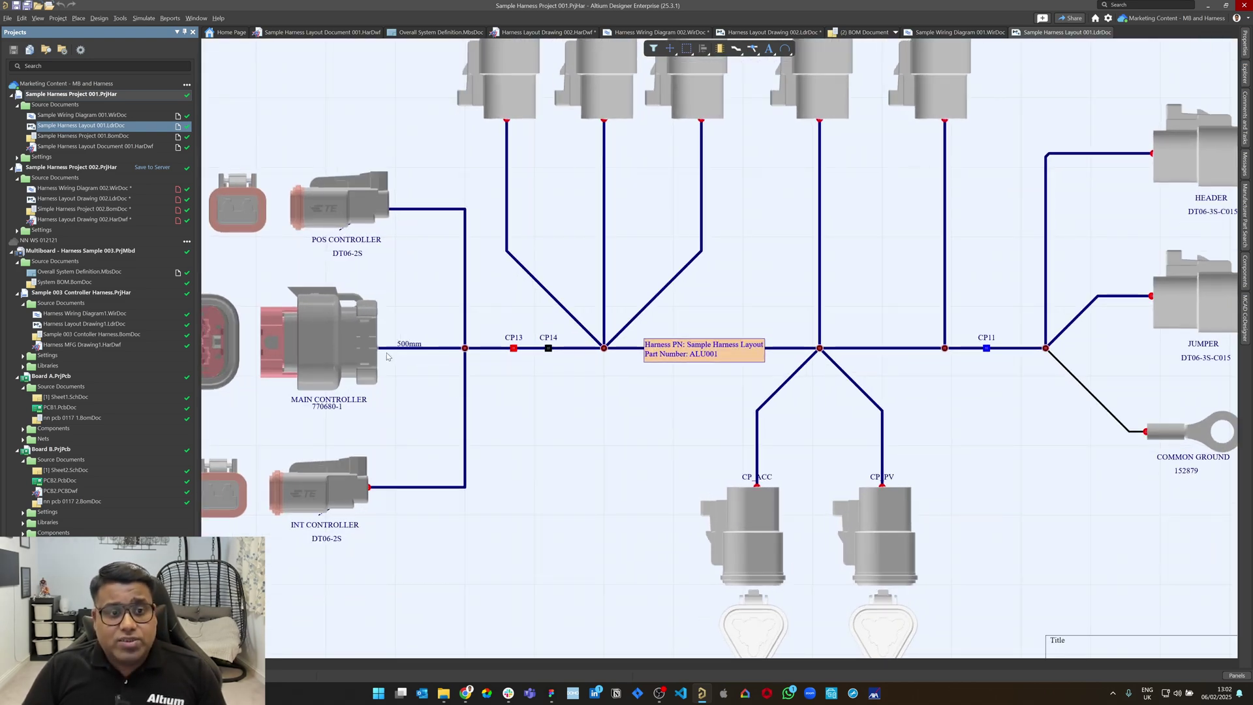
ctrl+scroll(439, 317, down, 2)
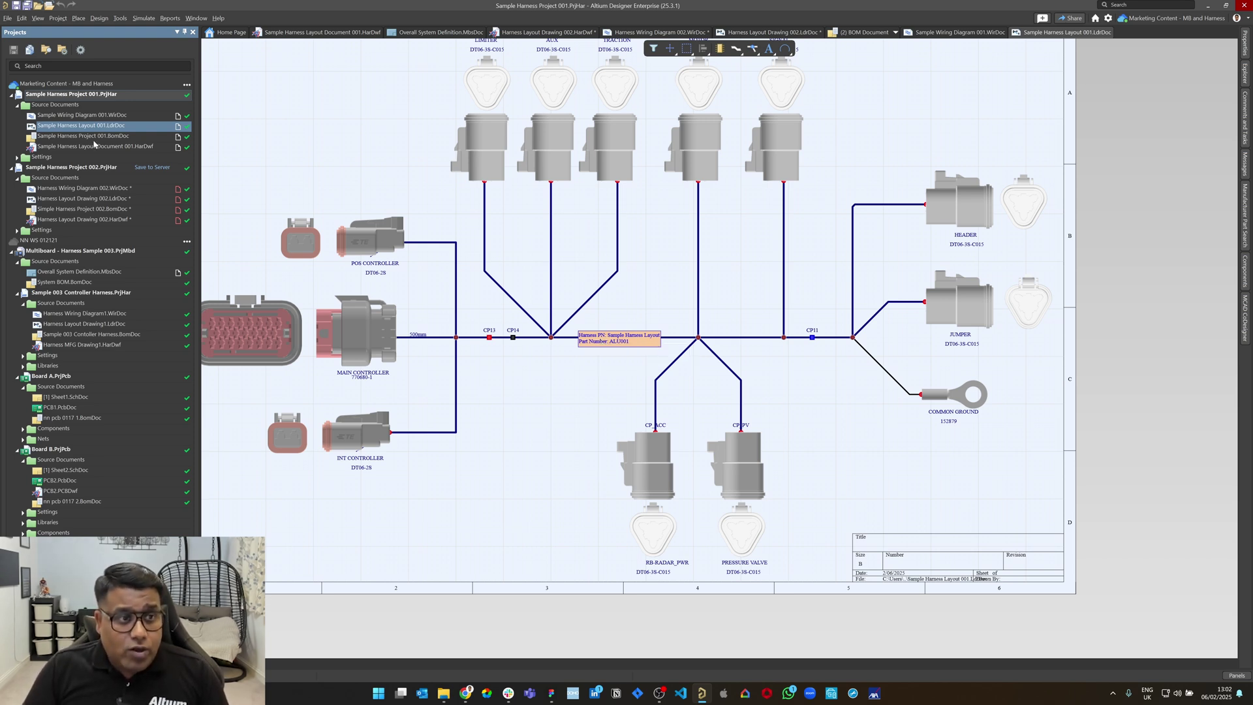
- Review the wiring list and bill of materials in Sample Harness Layout Document 001
key(ctrl+Tab)
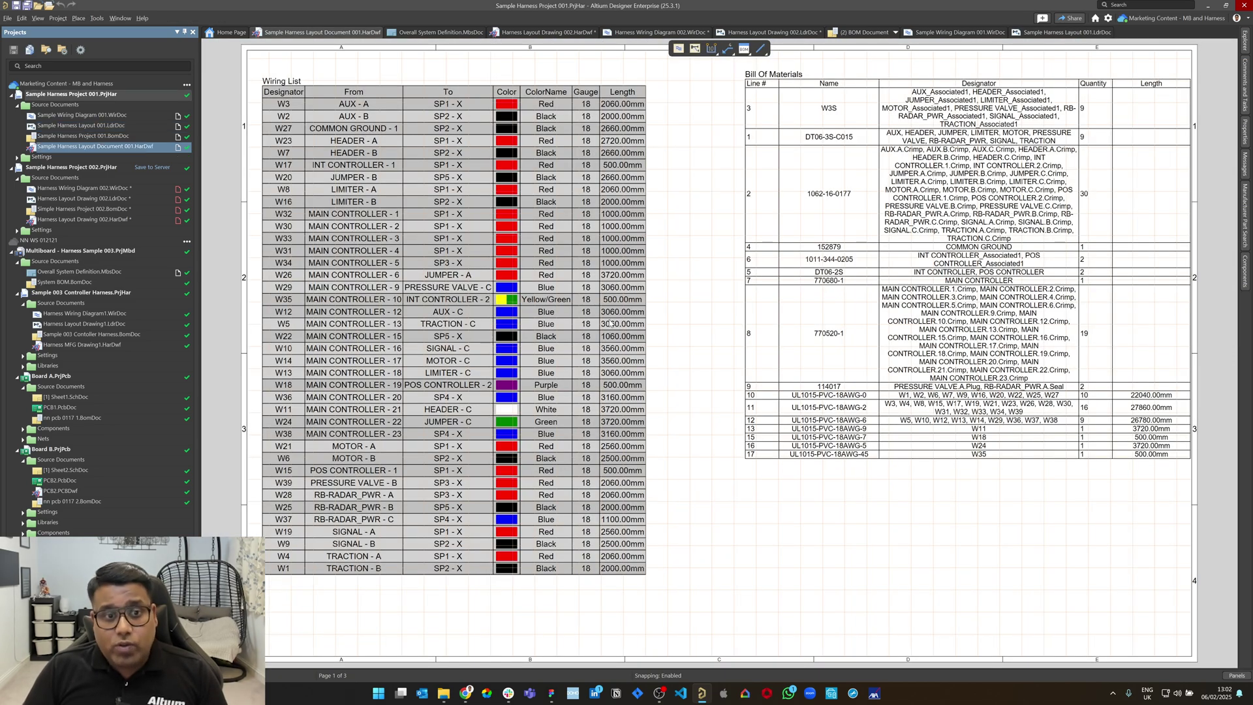
ctrl+scroll(510, 300, up, 4)
ctrl+scroll(562, 301, down, 3)
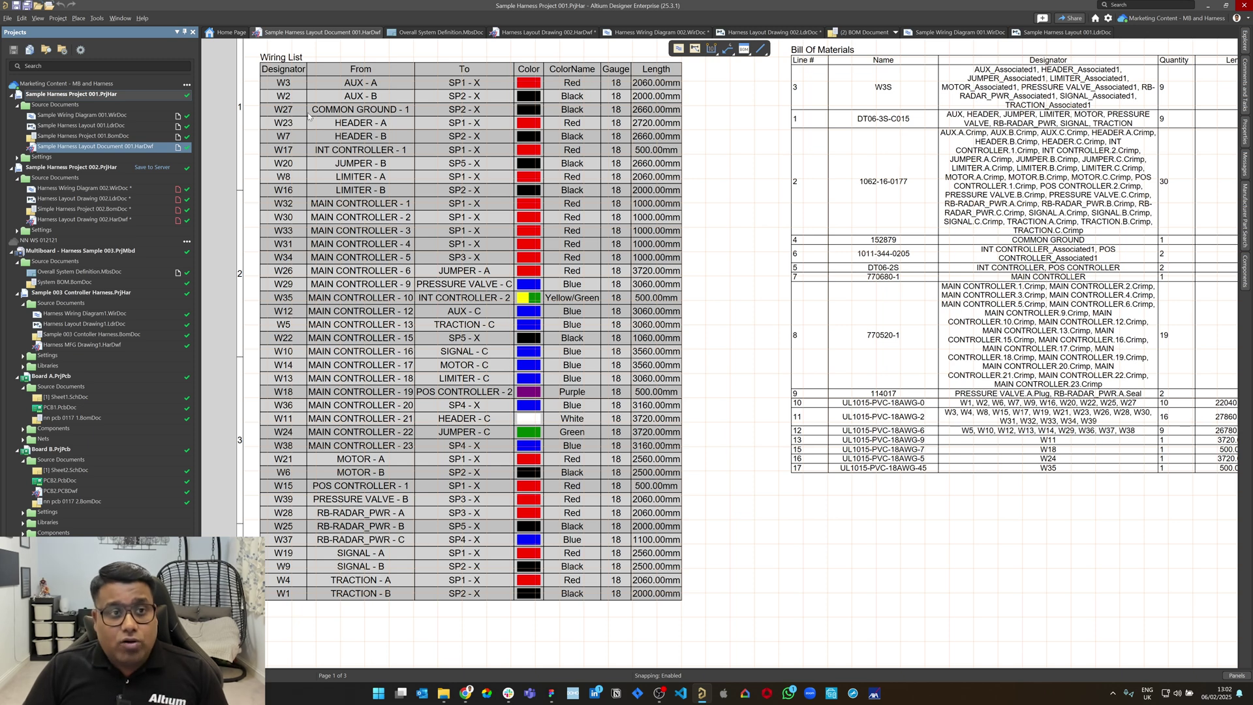
ctrl+scroll(478, 385, down, 1)
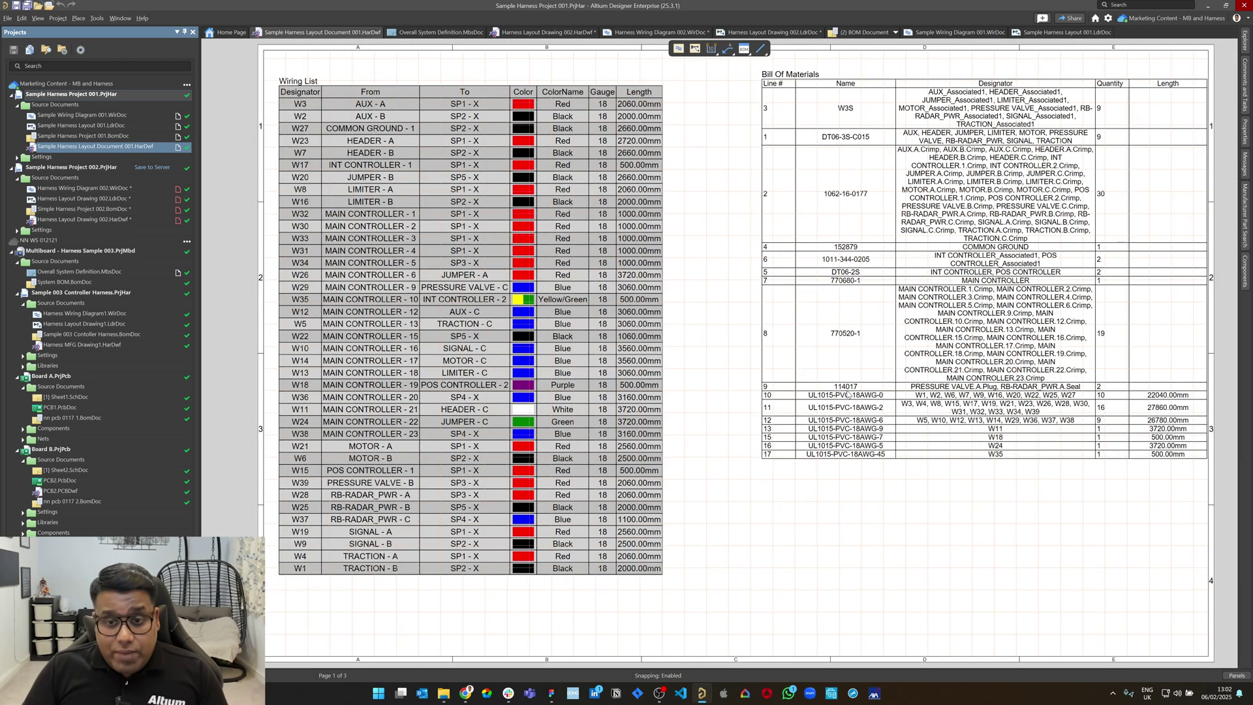
ctrl+scroll(467, 378, down, 1)
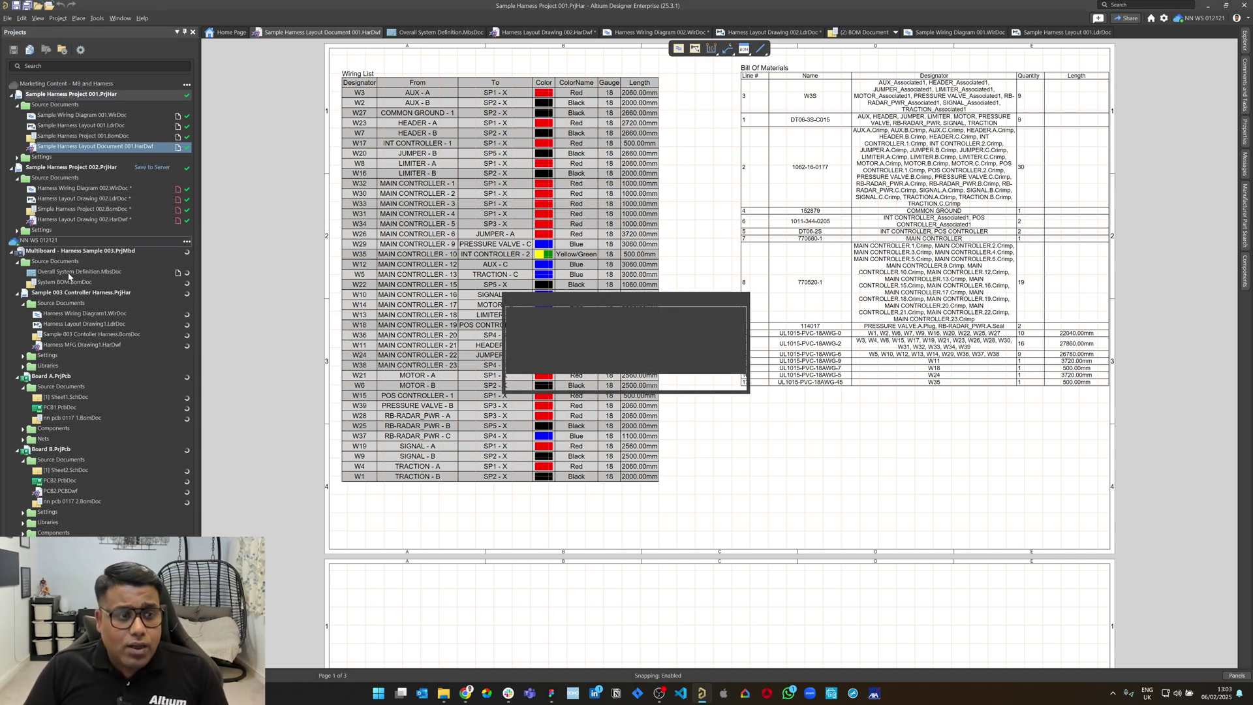
- Open Overall System Definition in the Multiboard project and examine the pin connections in Harness_1's groups Harness_1.1 and Harness_1.2
click(734, 385)
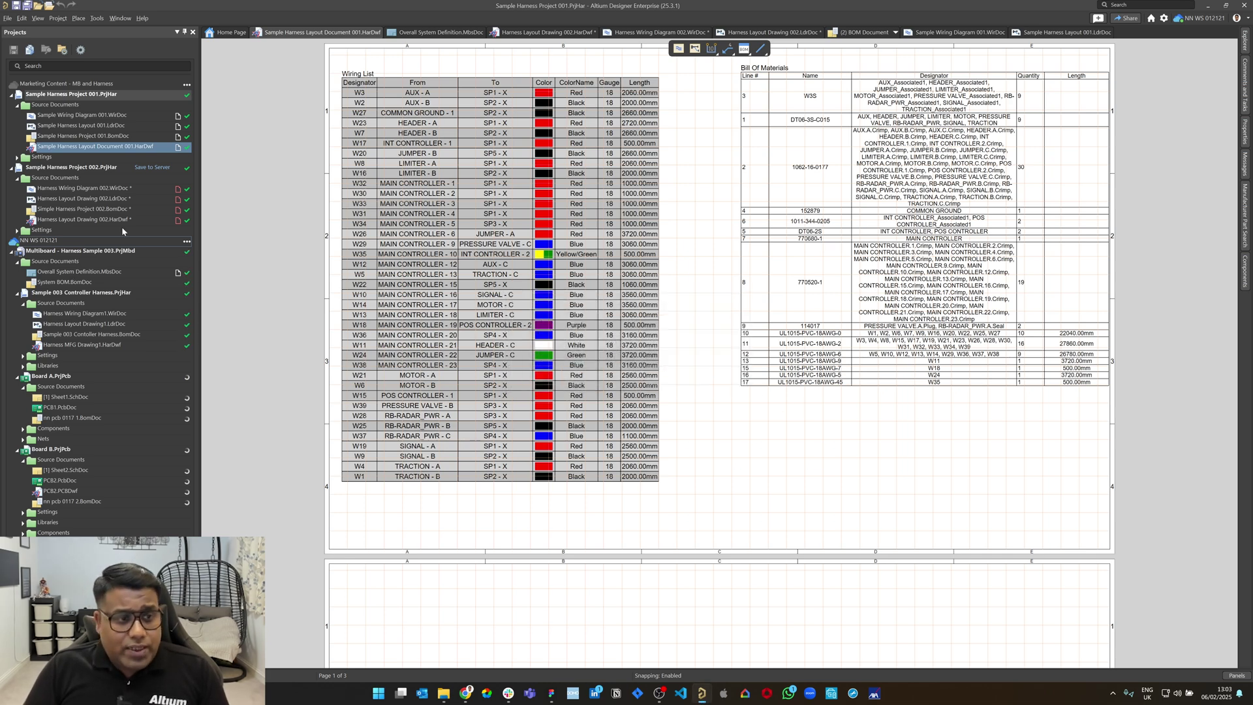
double_click(70, 272)
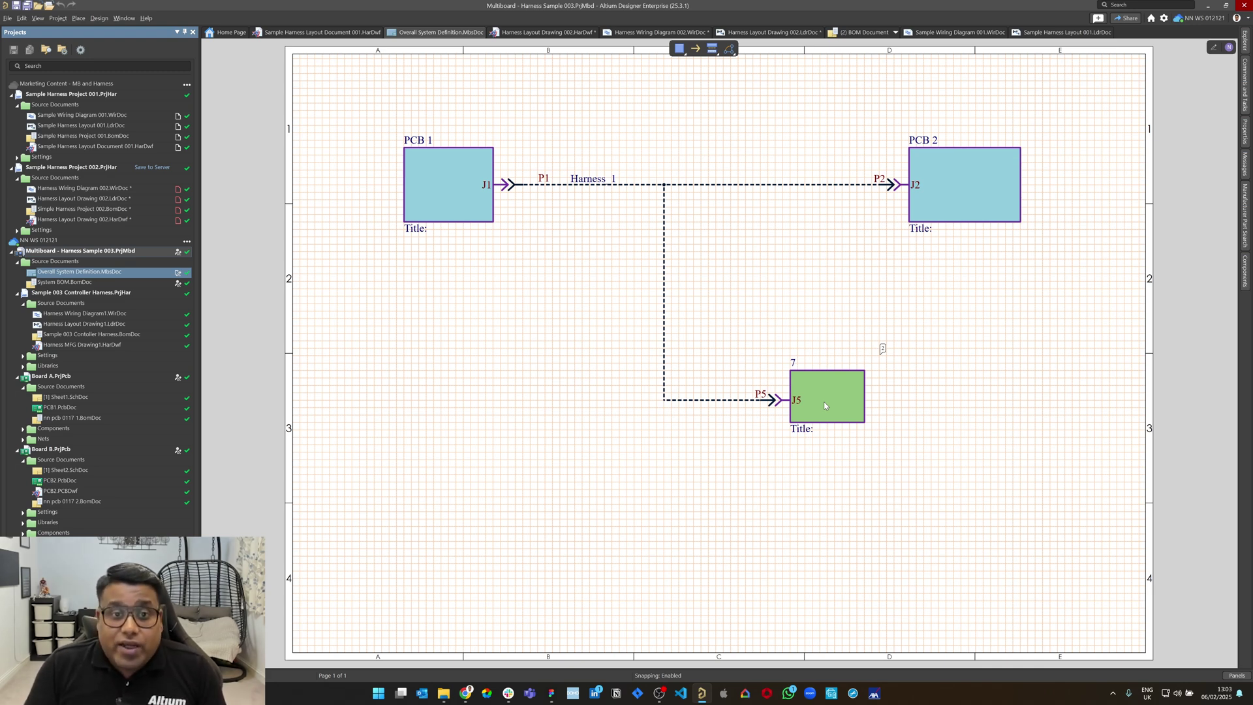
double_click(622, 189)
drag(1096, 310, 816, 297)
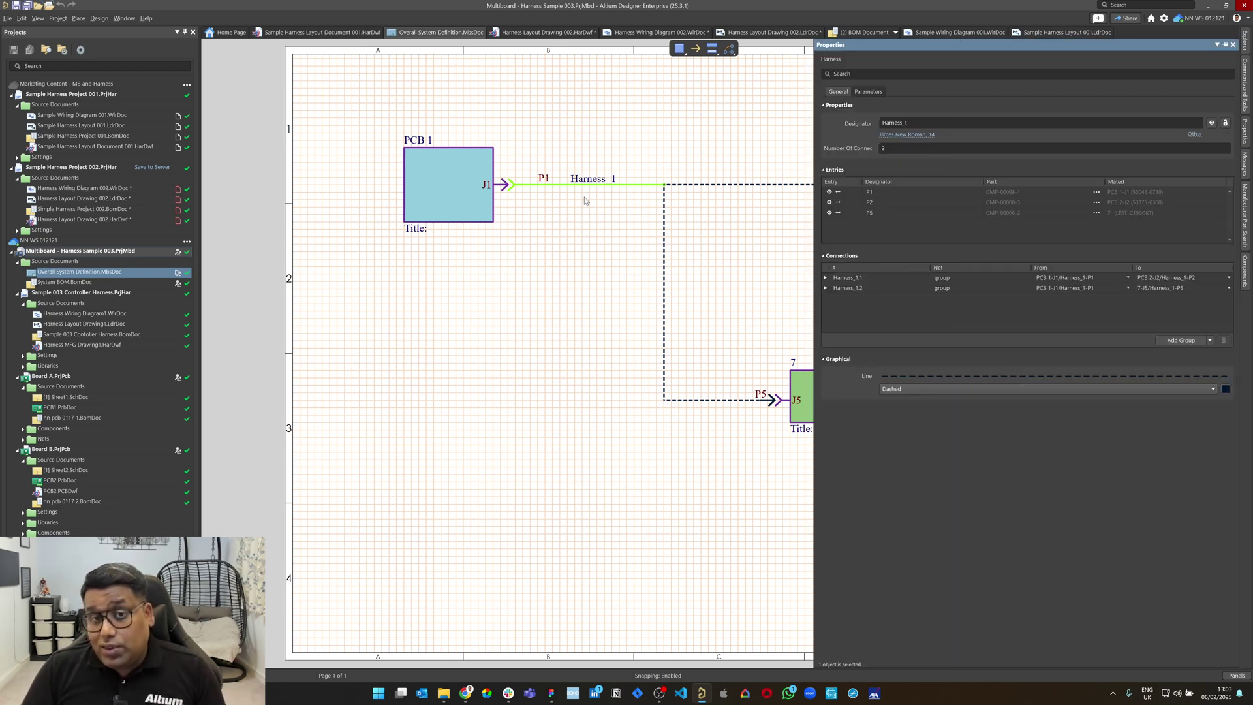
click(826, 277)
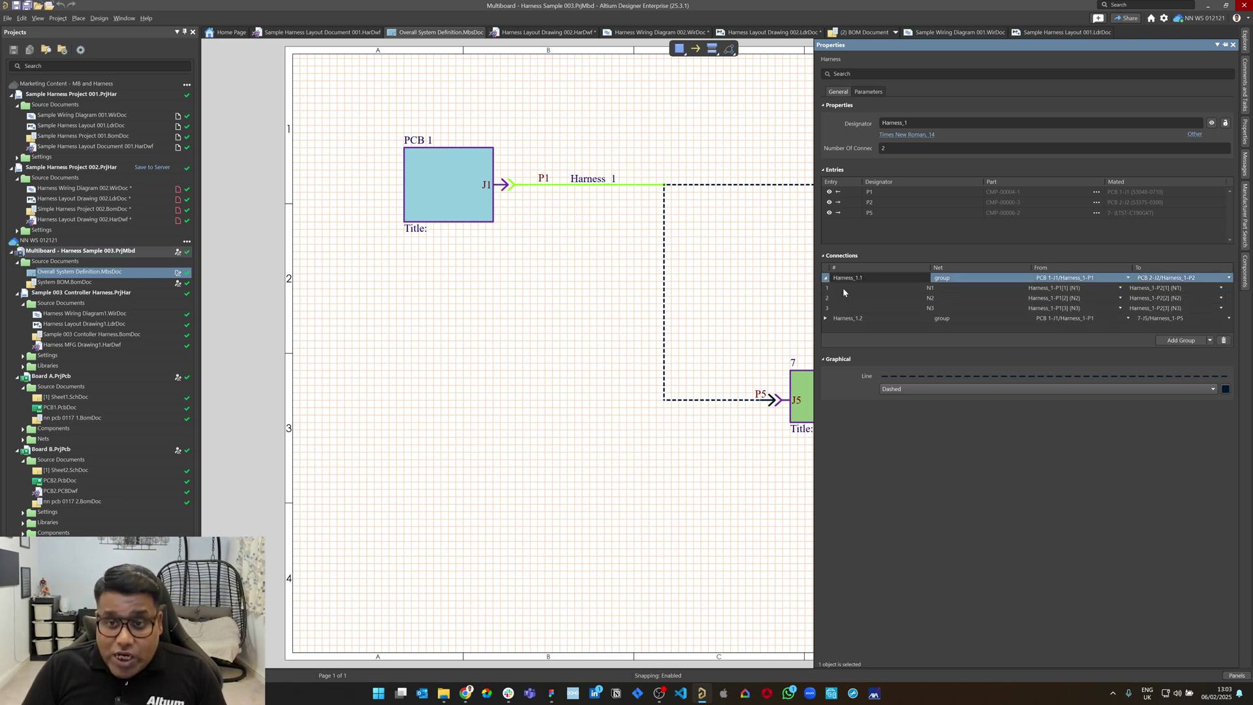
click(827, 319)
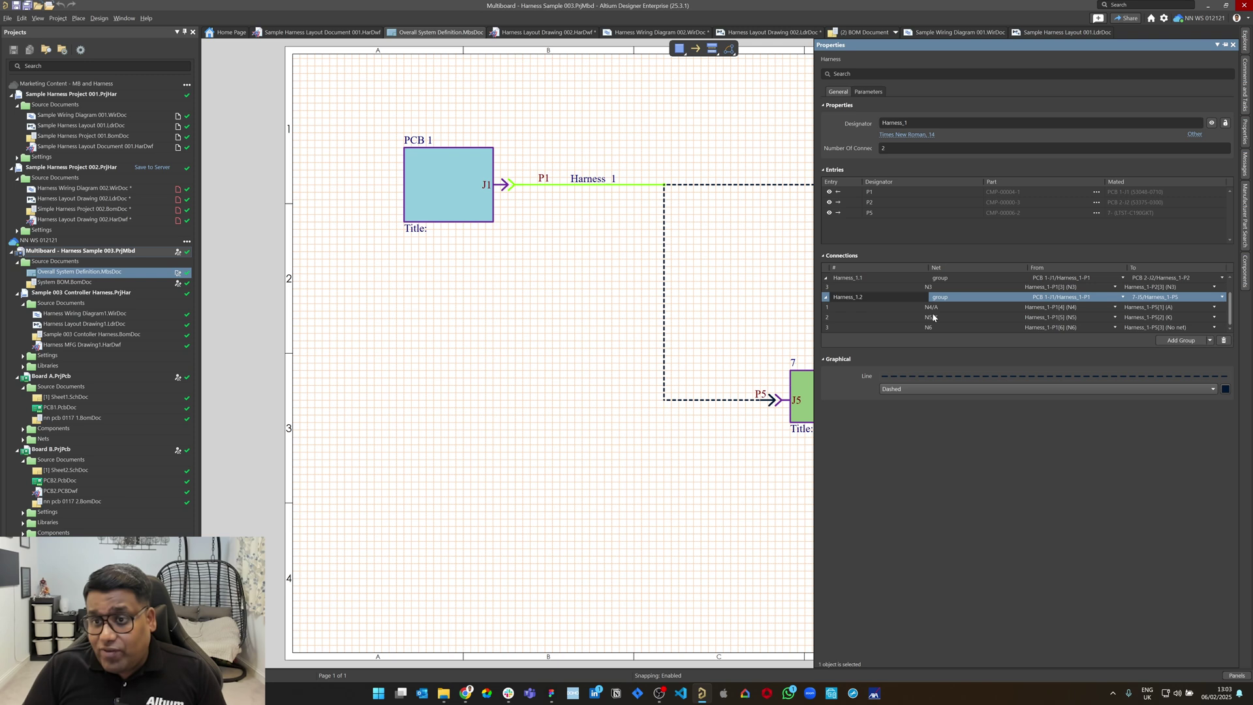
scroll(933, 317, up, 1)
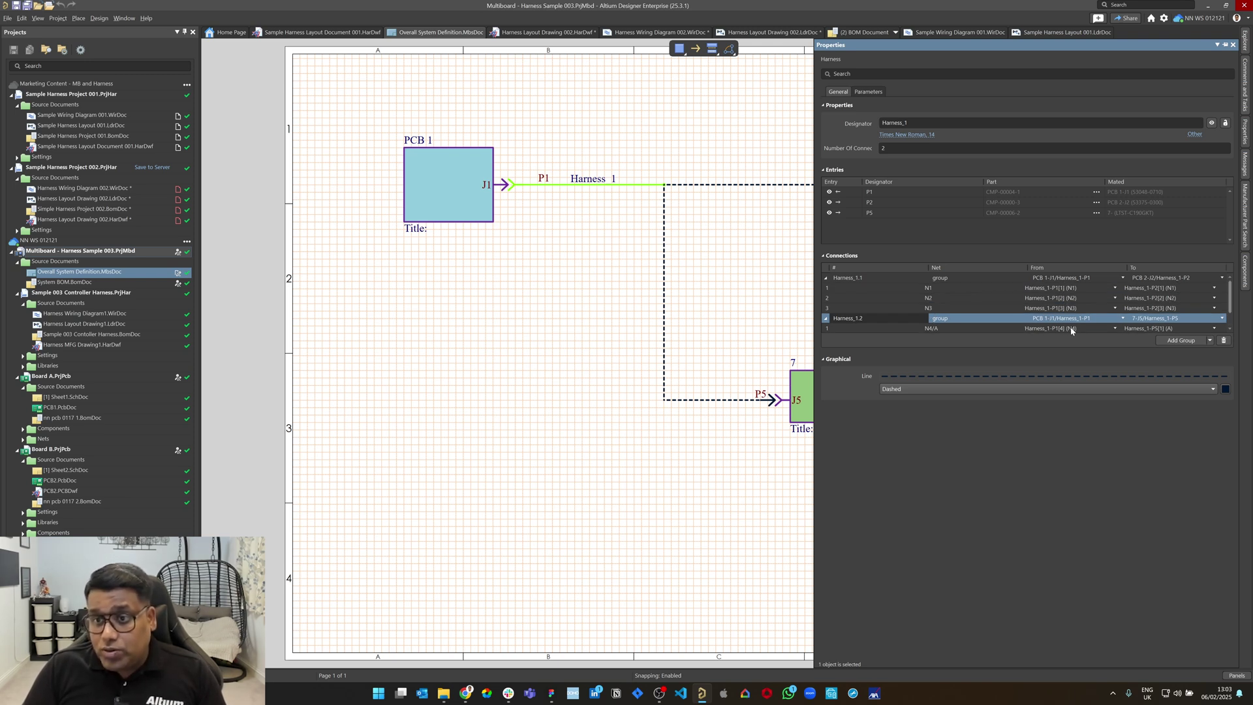
scroll(1064, 323, down, 1)
scroll(1156, 326, up, 1)
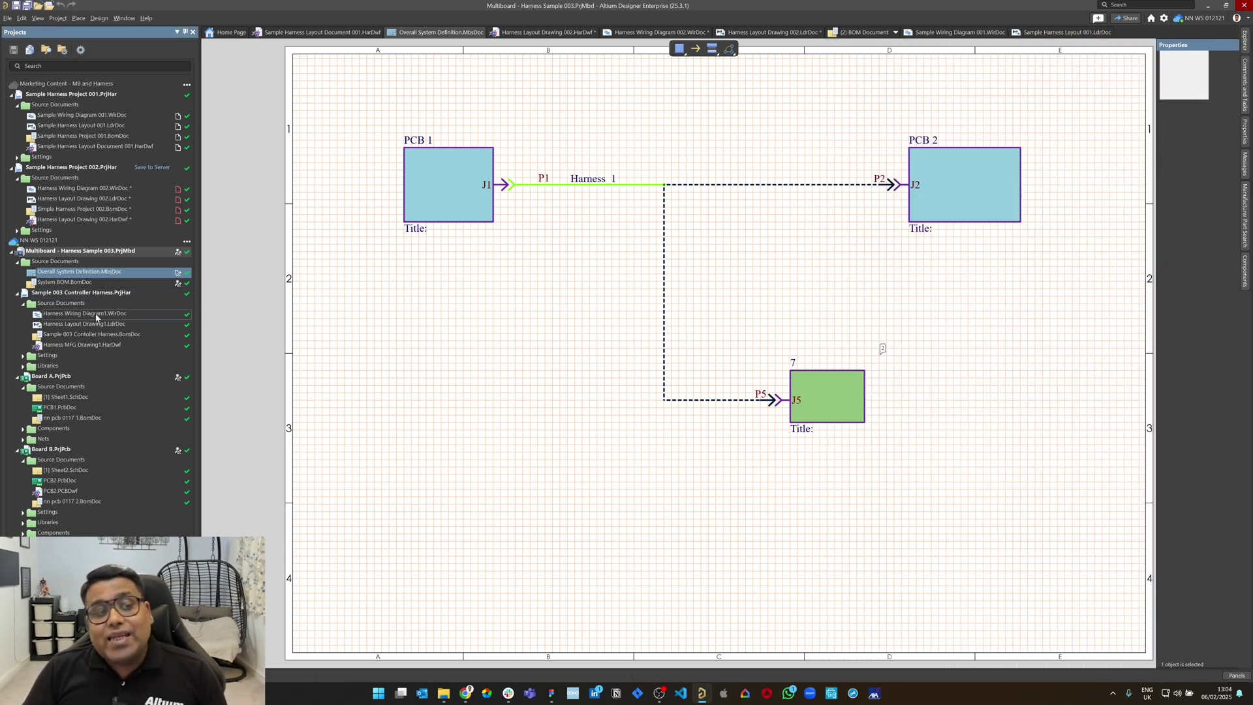
- Open Harness Wiring Diagram1 of the Sample 003 Controller Harness and examine the wires at connector P1
double_click(97, 314)
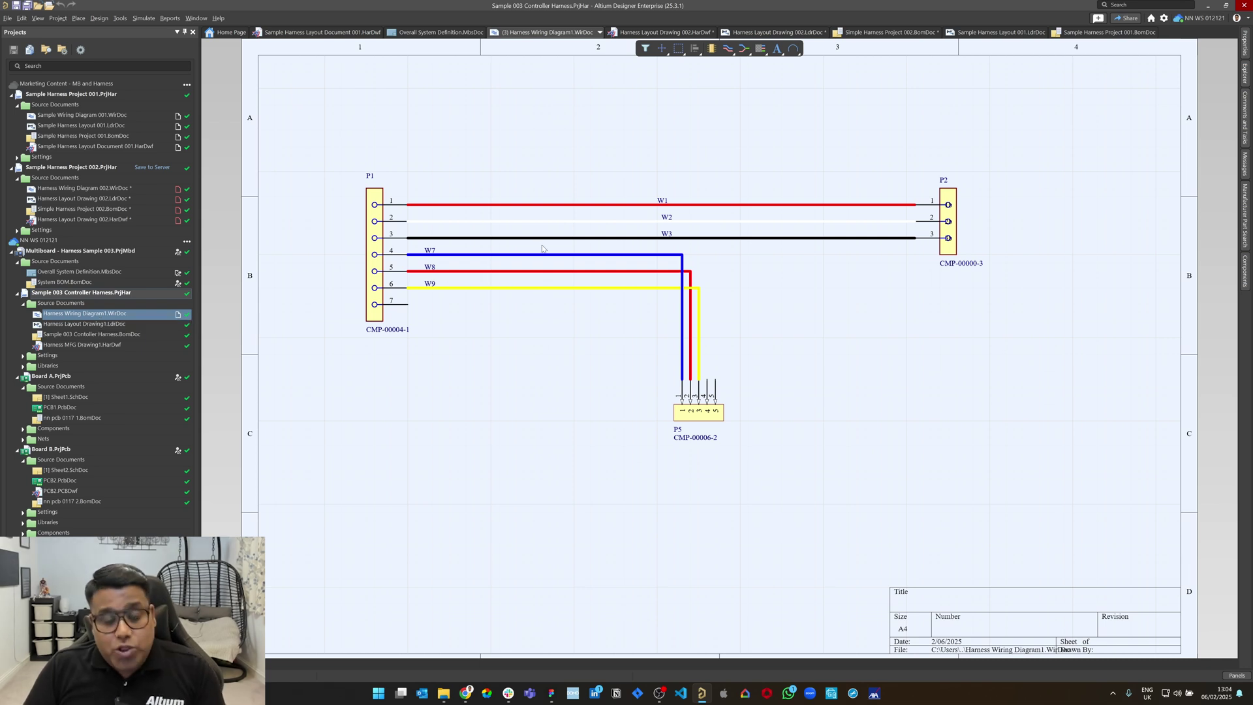
ctrl+scroll(401, 201, up, 2)
ctrl+scroll(401, 201, up, 1)
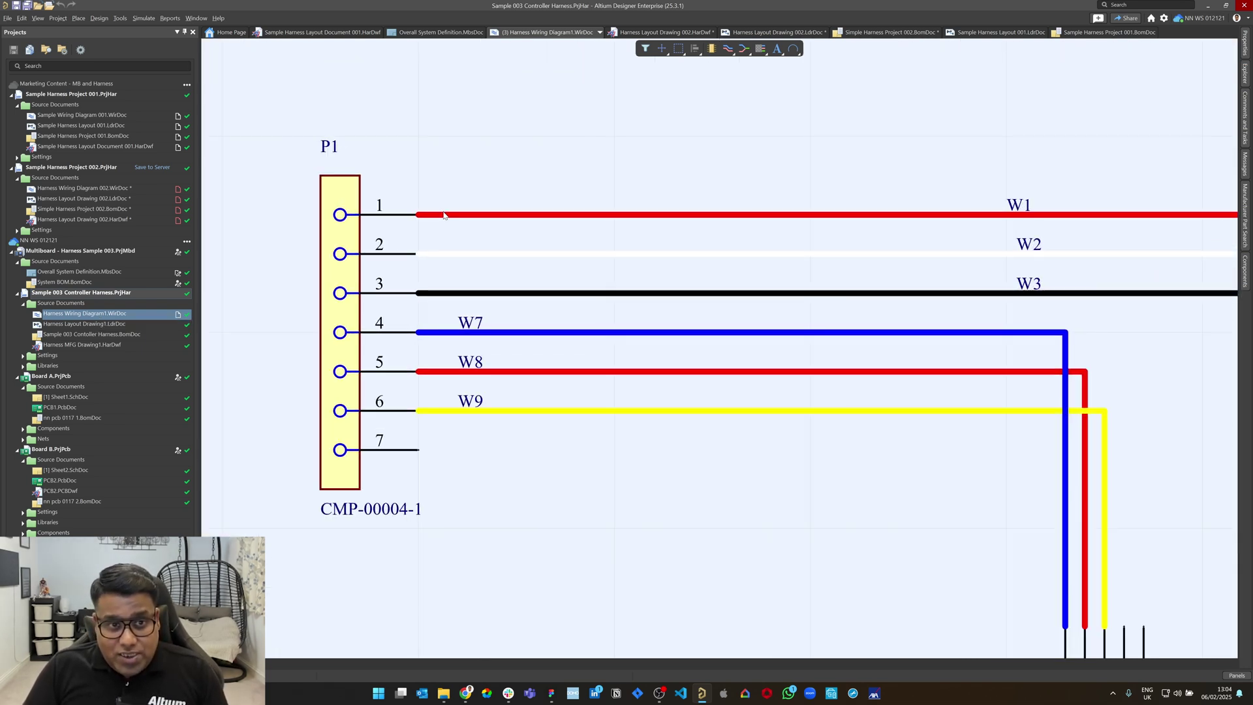
- Pull the end of wire W1 away from pin 1 of connector P1, and reconnect it to the pin
drag(448, 214, 507, 214)
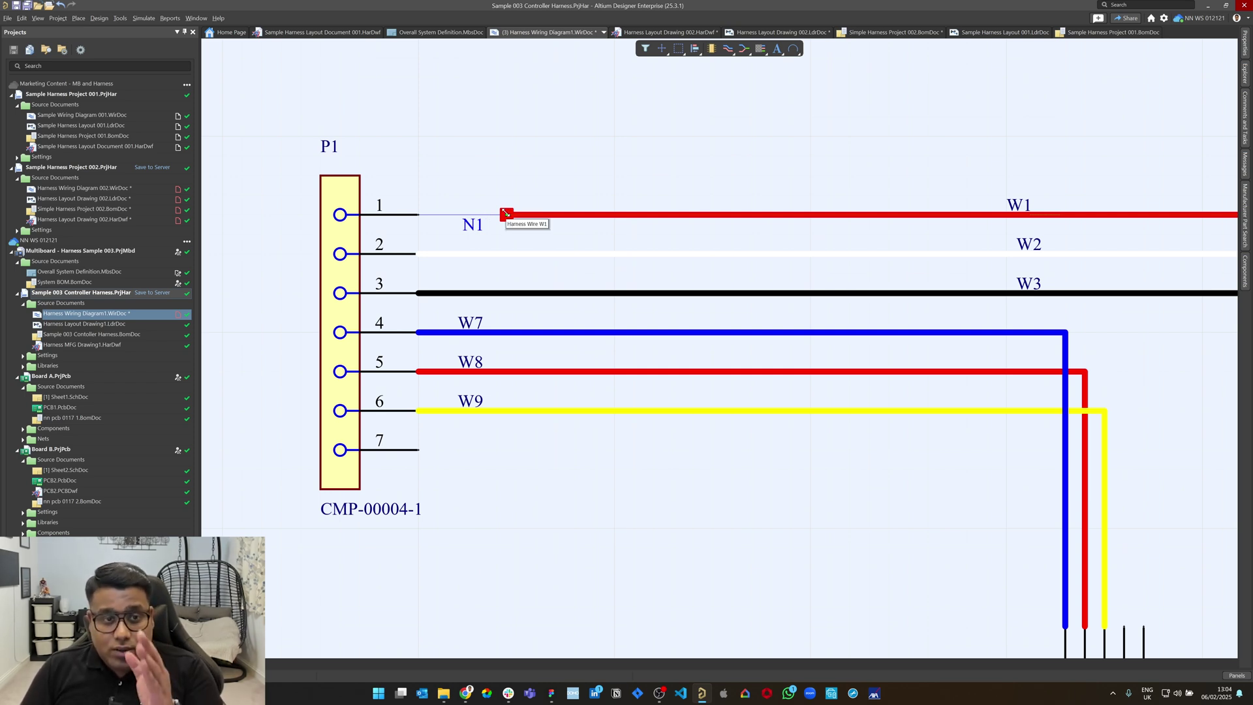
drag(507, 214, 419, 214)
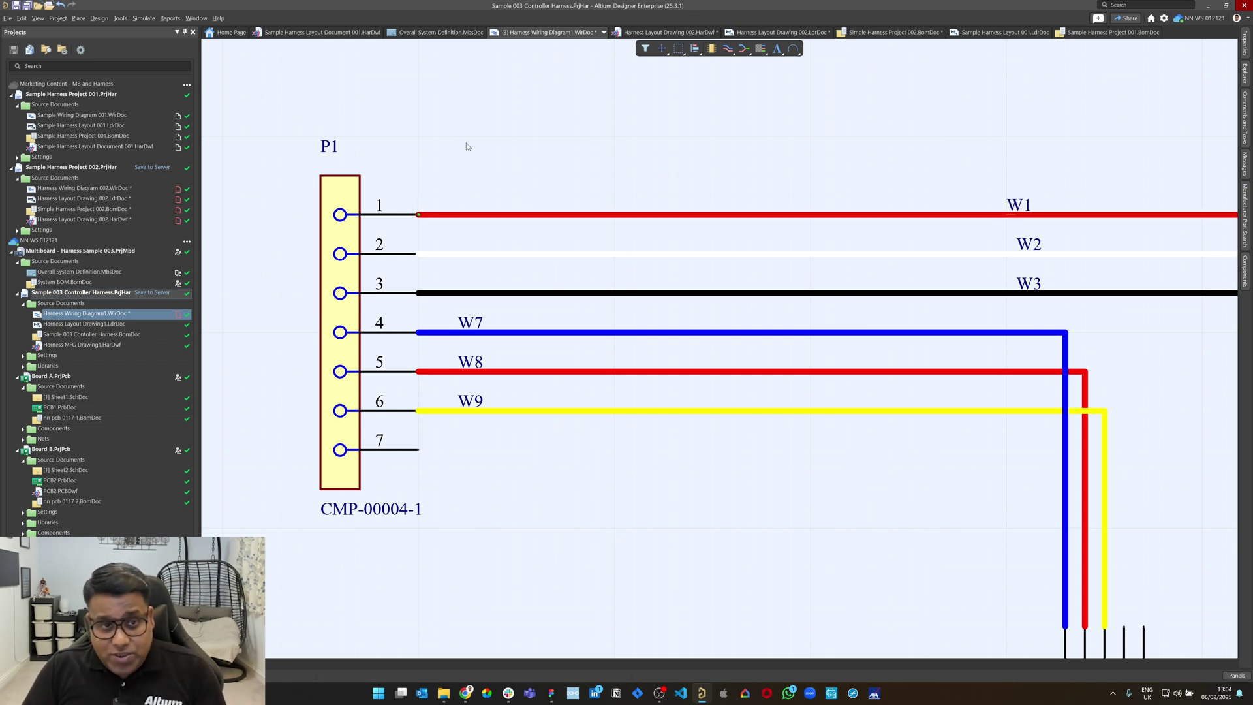
ctrl+scroll(354, 142, down, 3)
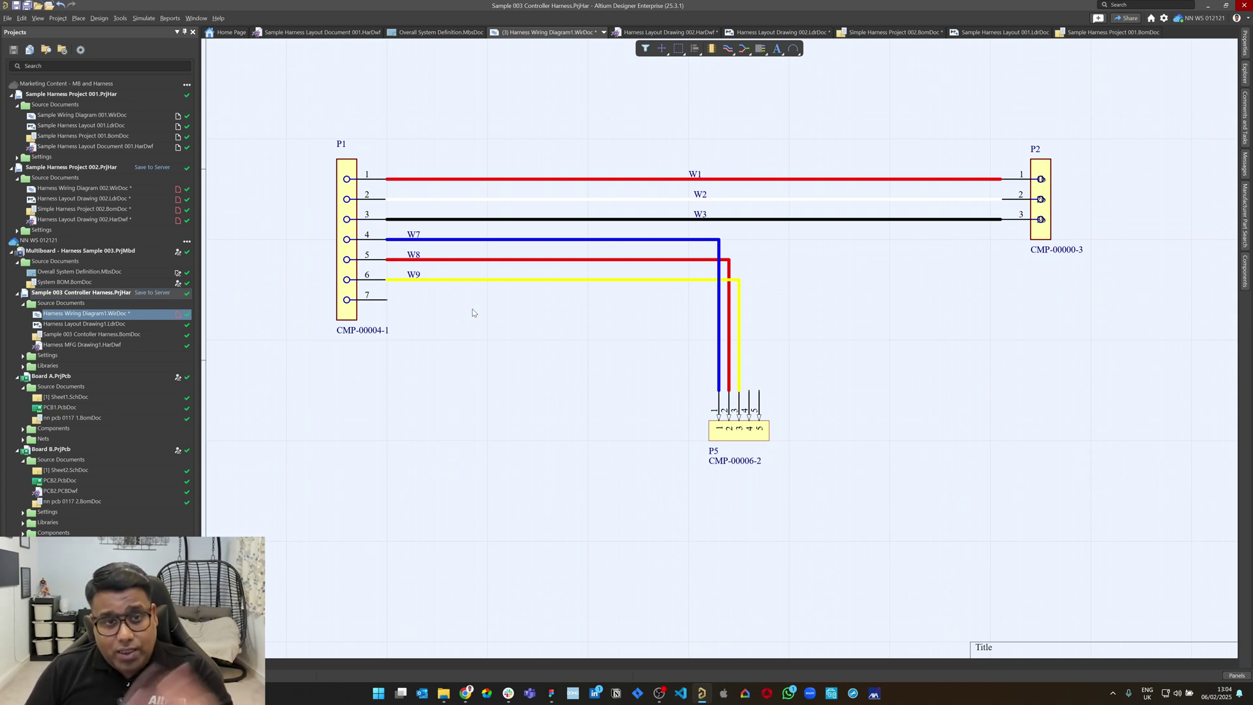
- Examine the CP1 to CP_P2 bundle's properties in Harness Layout Drawing1, and review the tables in Harness MFG Drawing1
double_click(102, 324)
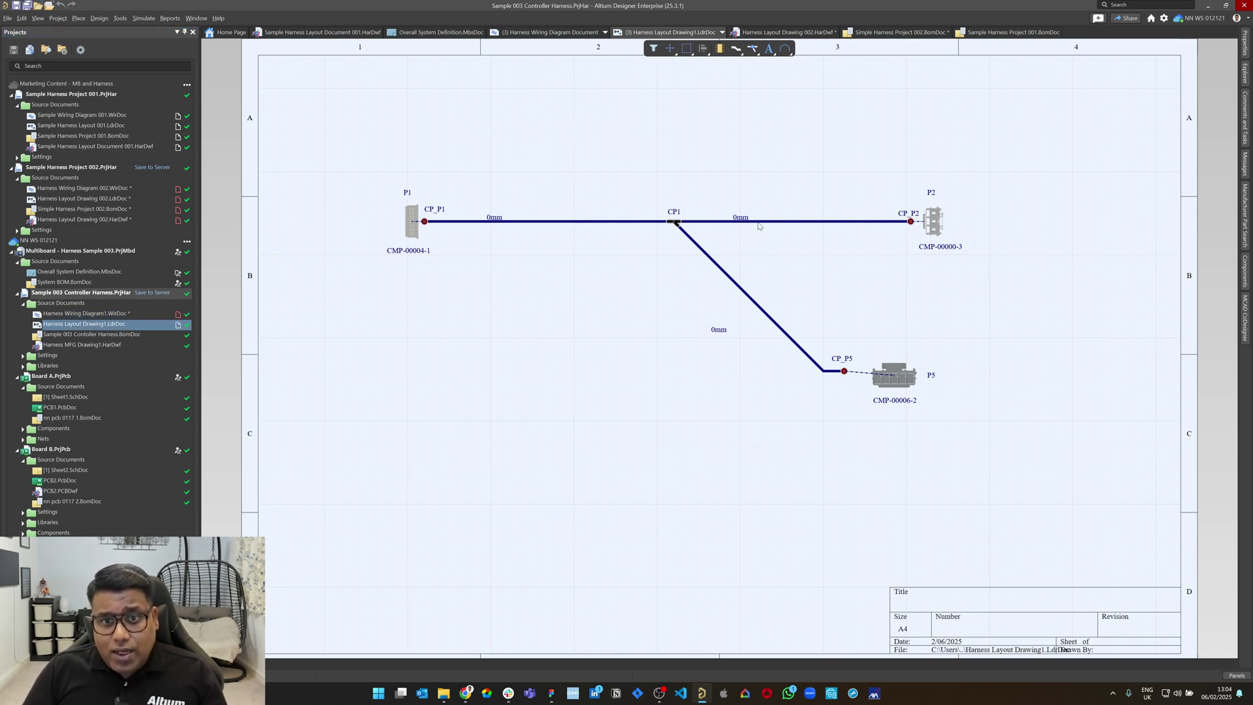
double_click(759, 225)
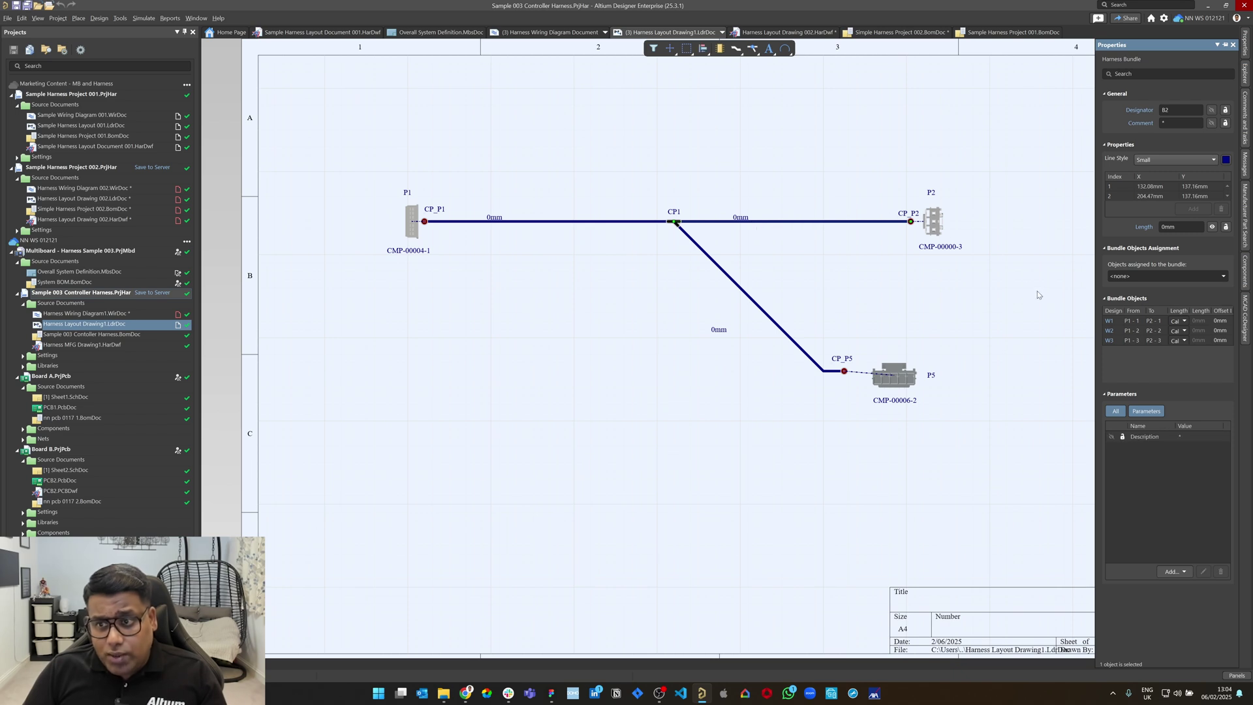
drag(1096, 271, 812, 240)
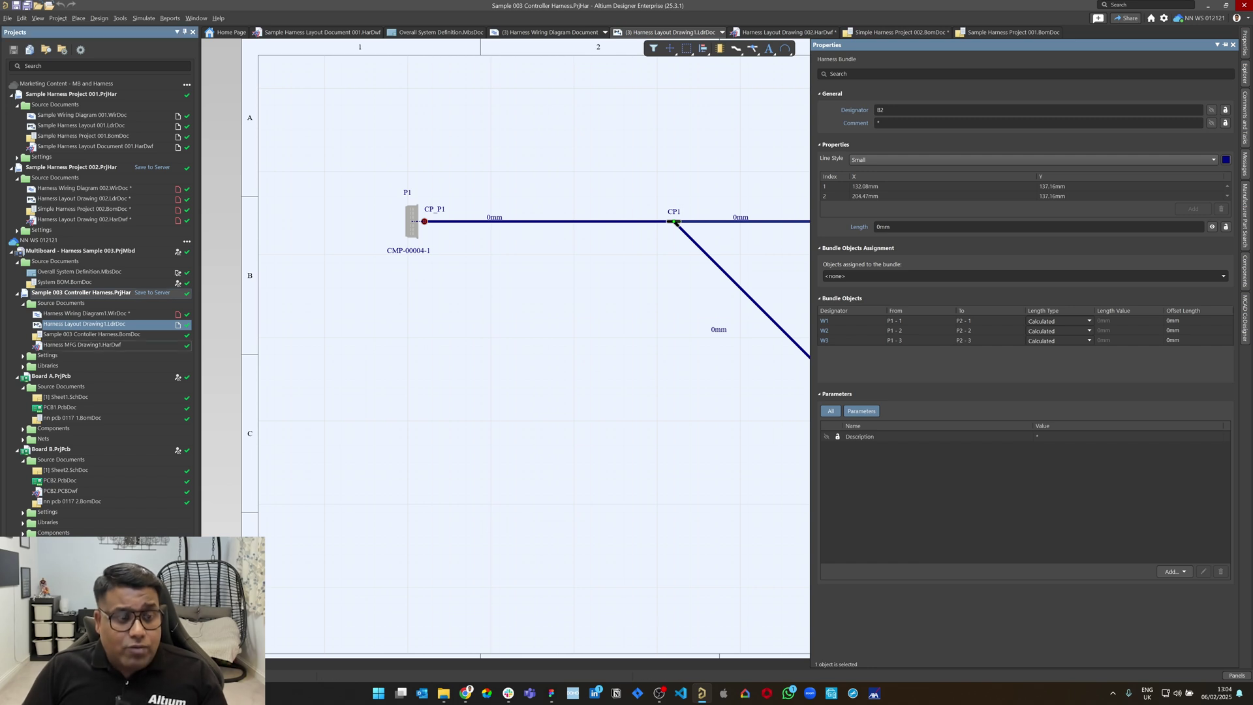
double_click(103, 346)
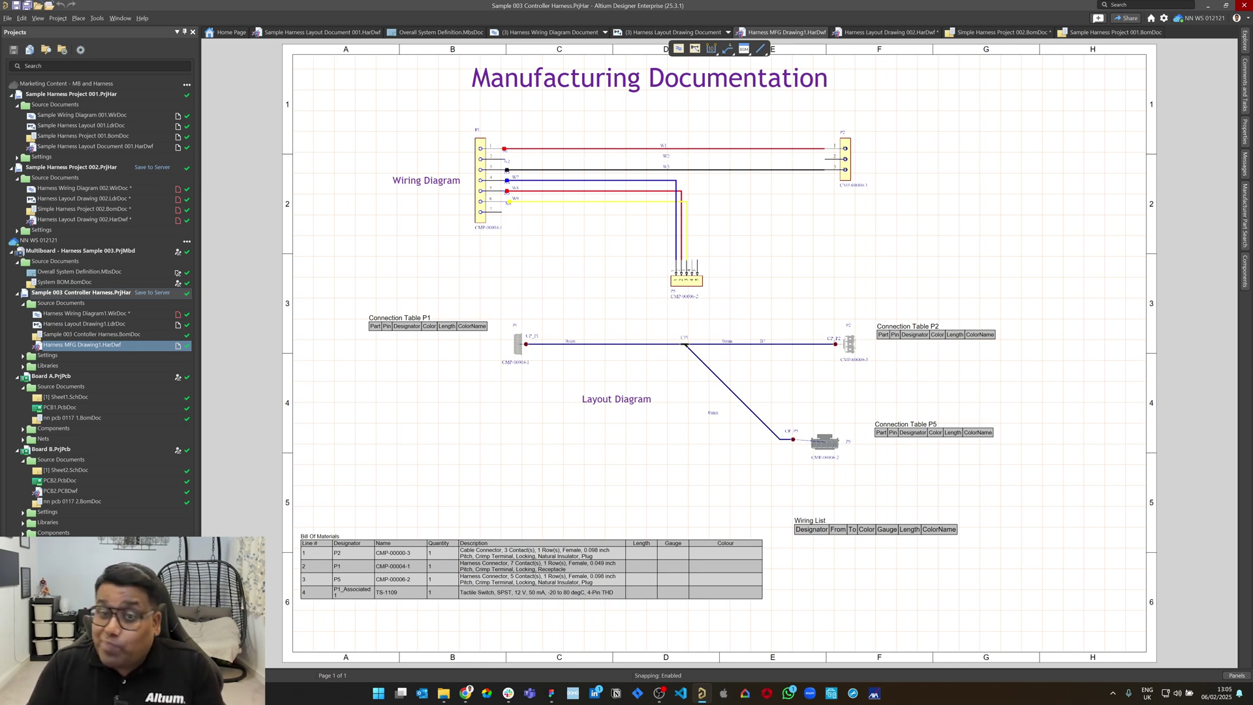
- Pull the latest MCAD changes into Harness Layout Drawing1 and apply all wire and bundle segment length changes
double_click(83, 324)
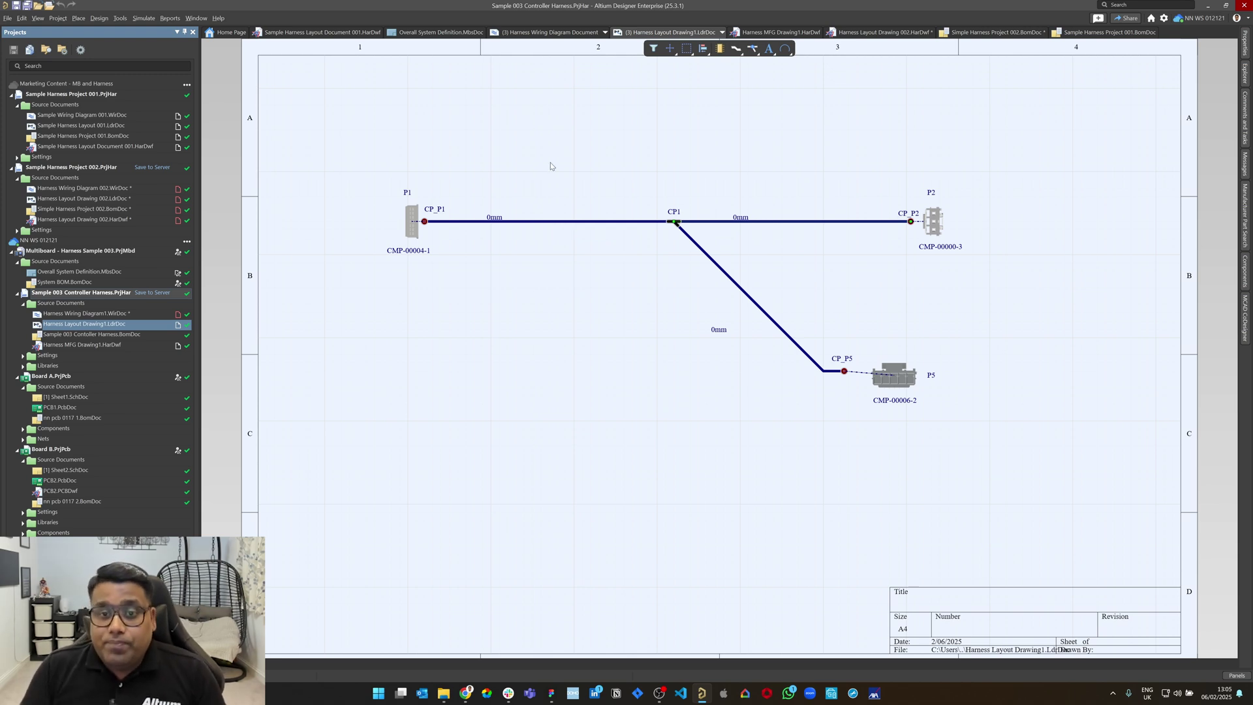
click(1244, 318)
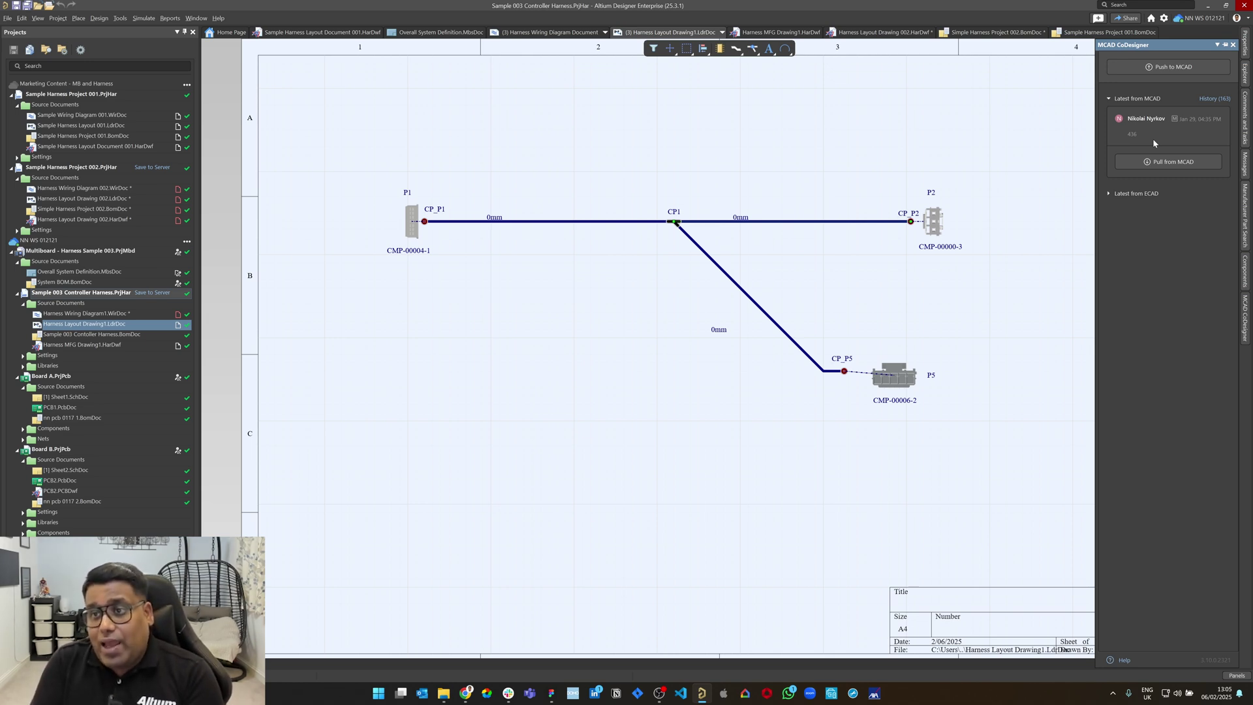
click(1152, 162)
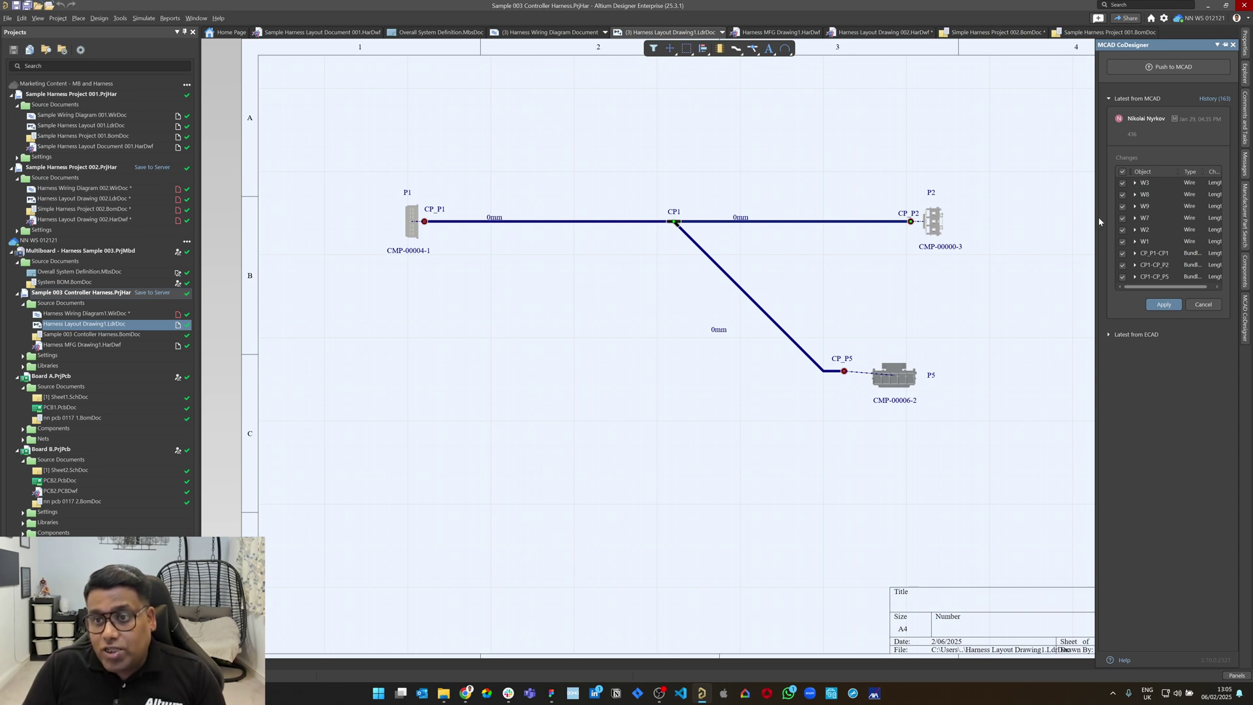
drag(1096, 218, 829, 194)
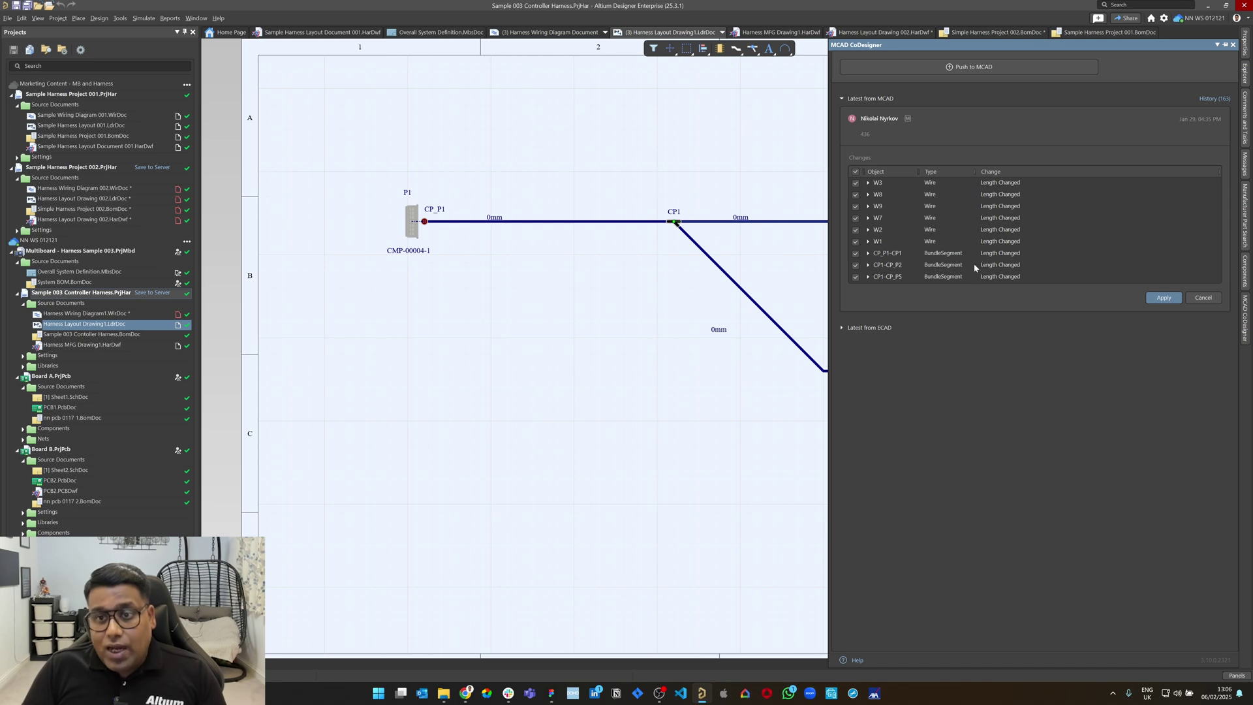
click(1161, 303)
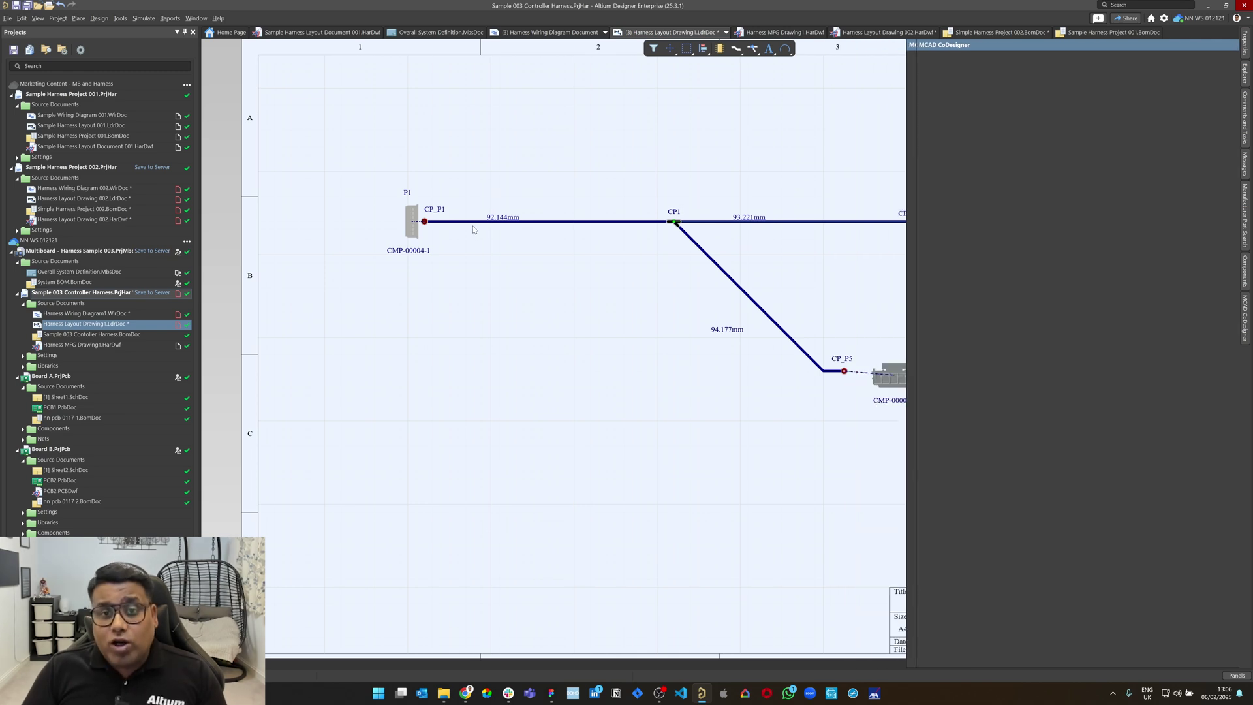
- Inspect the wire lengths in the P1 to CP1 bundle's properties and in the Sample 003 Controller Harness BOM
double_click(552, 221)
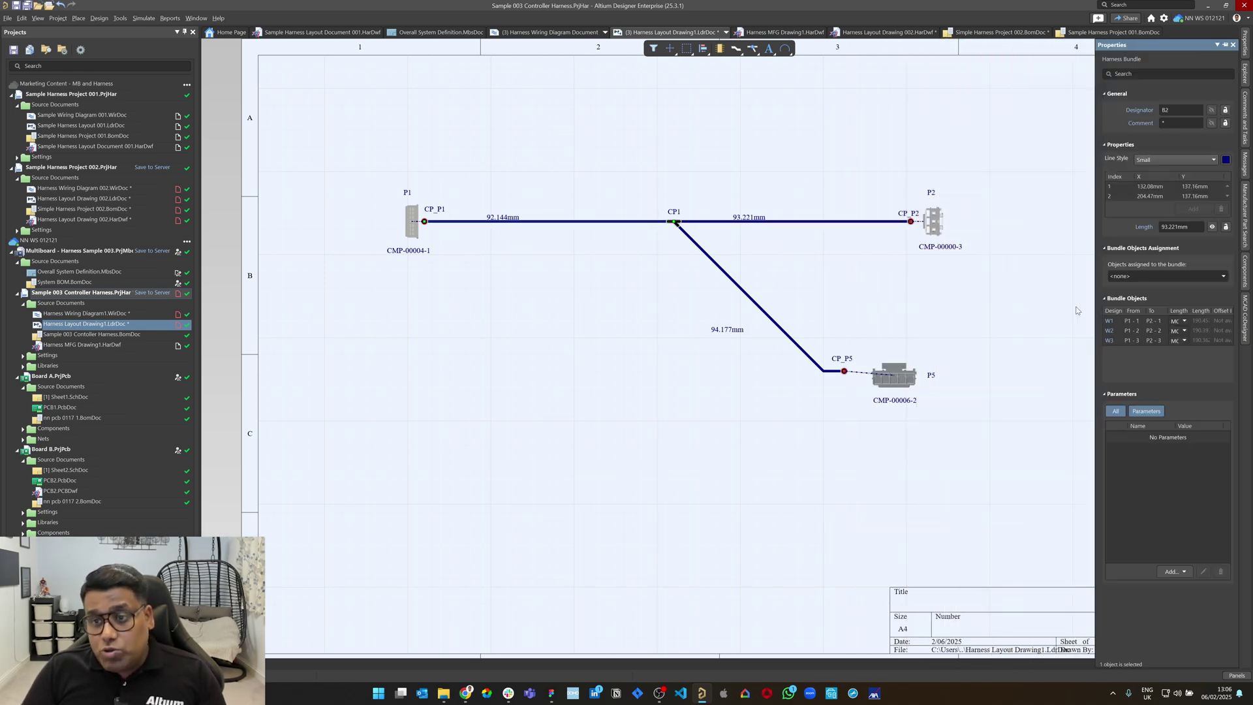
drag(1096, 302, 859, 283)
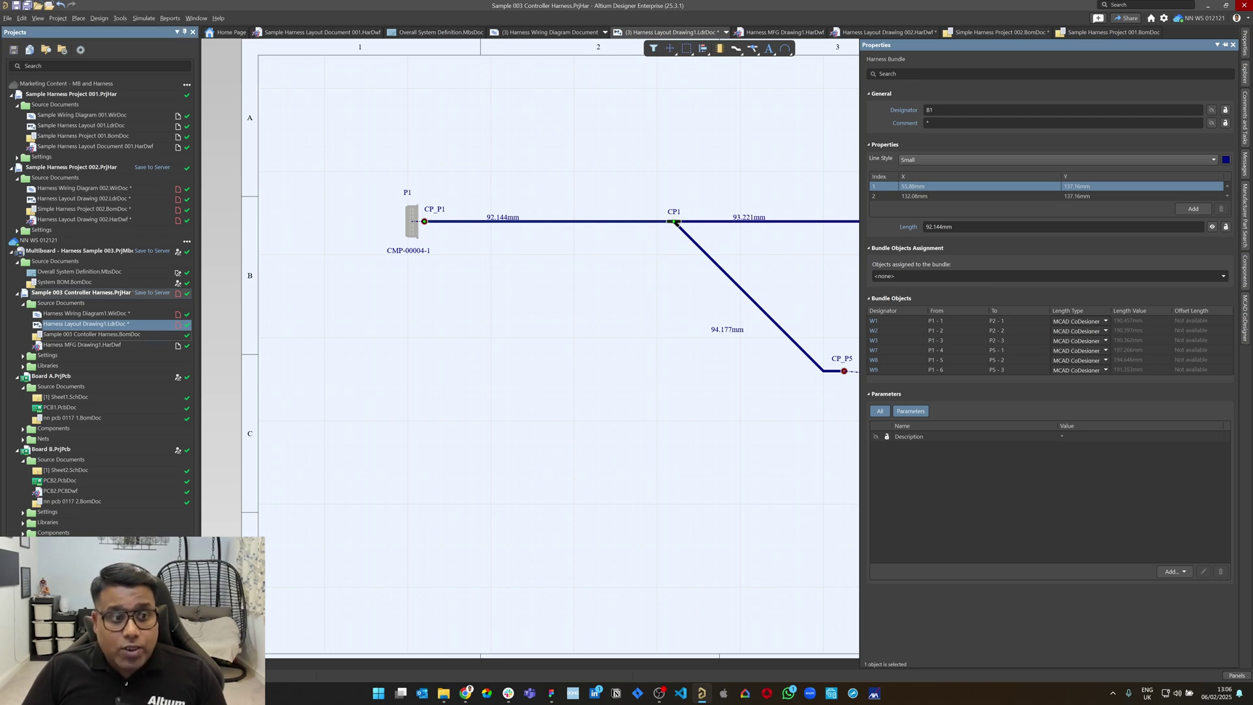
click(92, 334)
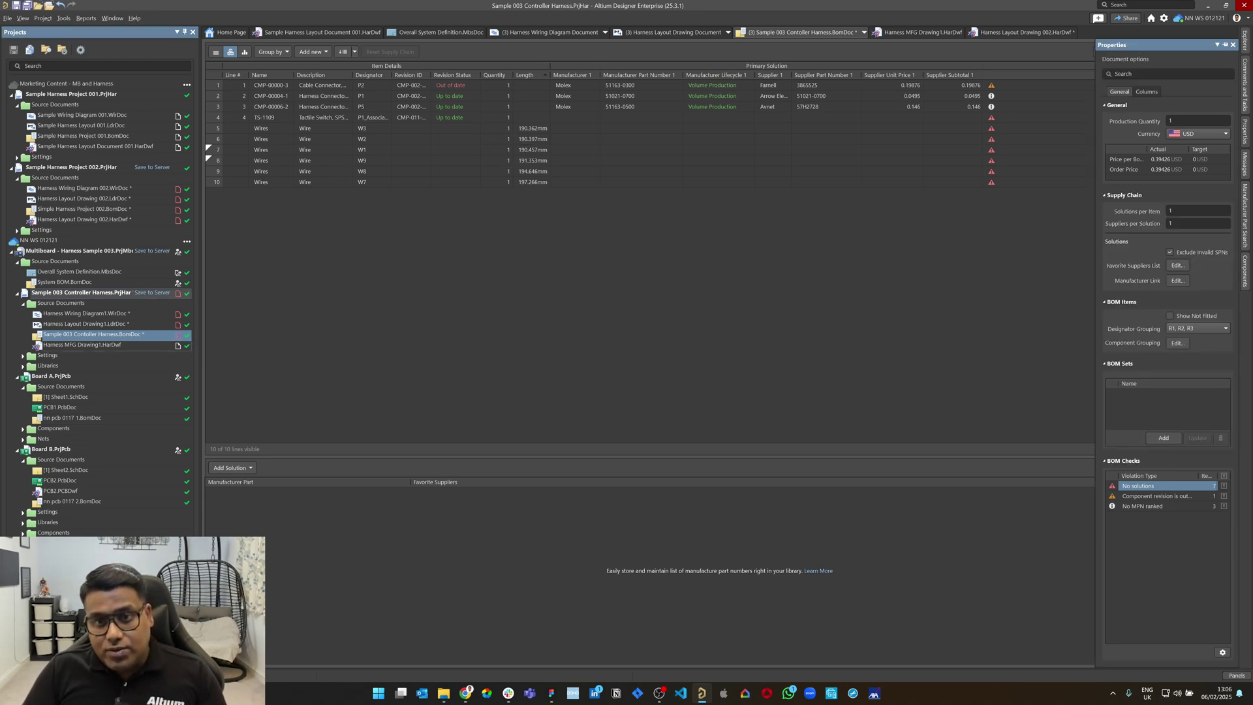
- Update Harness MFG Drawing1 by importing the changes from Harness Layout Drawing1
click(922, 32)
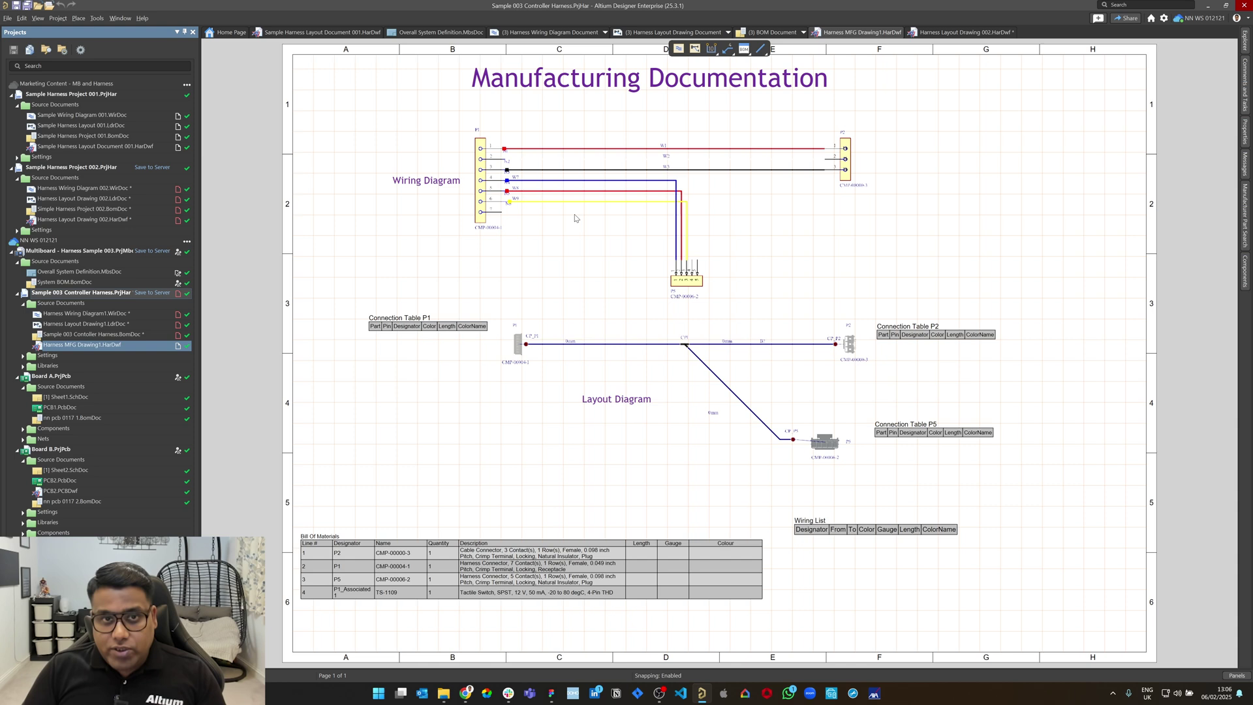
right_click(579, 292)
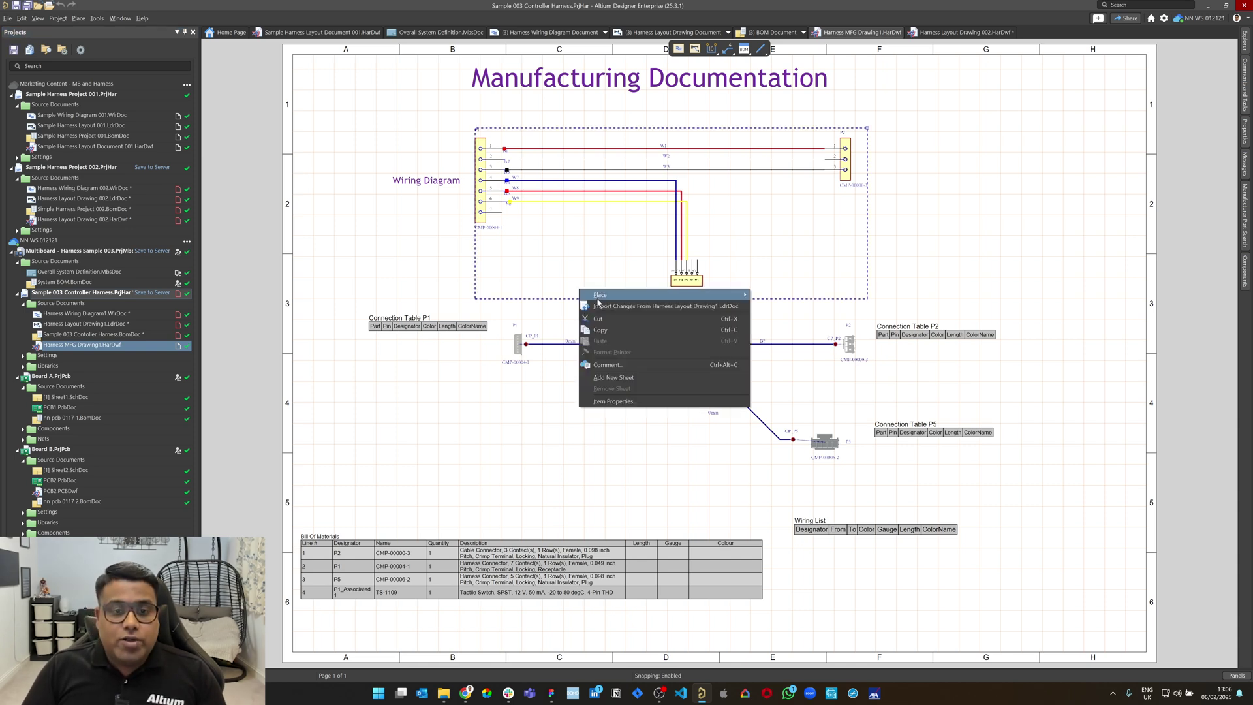
click(590, 292)
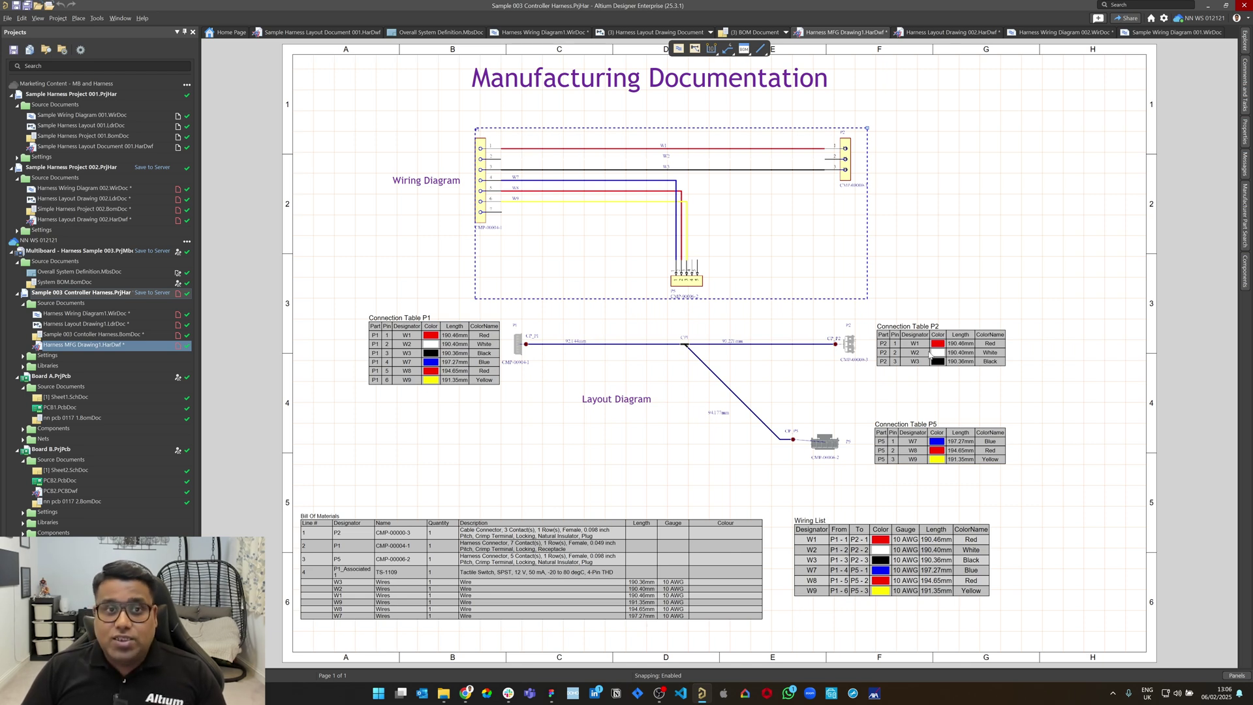
click(954, 264)
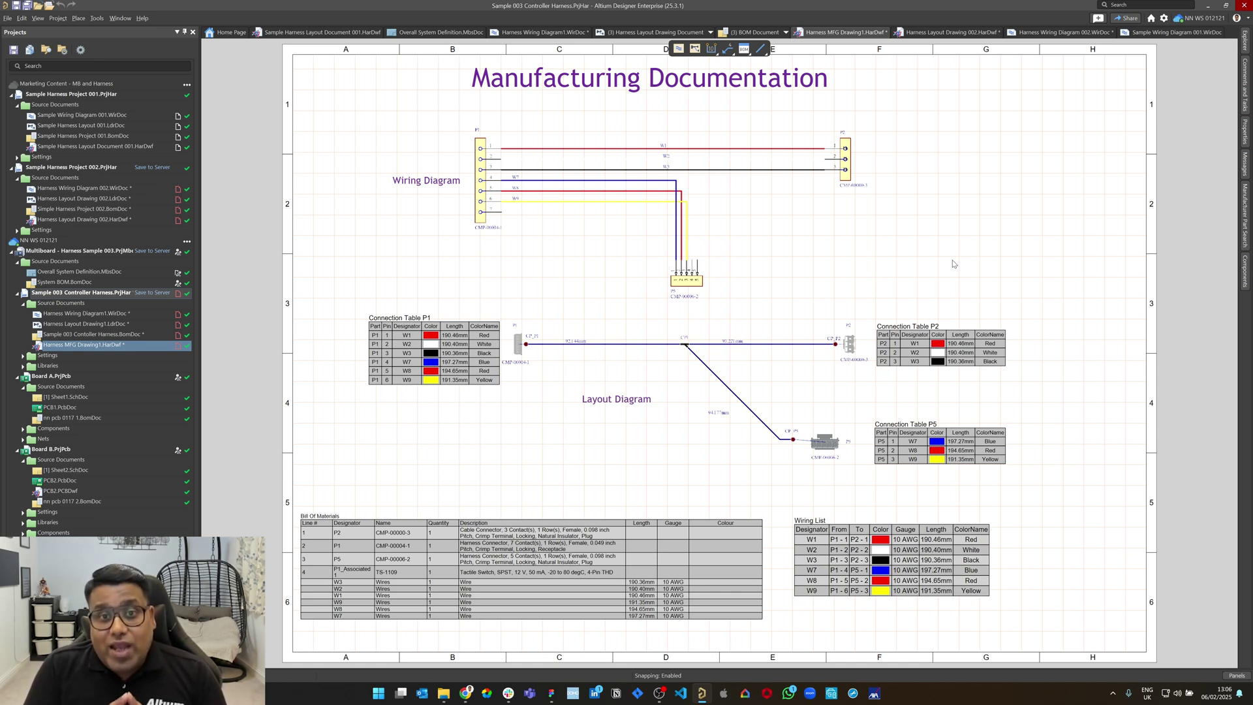
- Add a new Multi-board Assembly document to the Multiboard - Harness Sample 003 project and save it as System Assembly
right_click(70, 254)
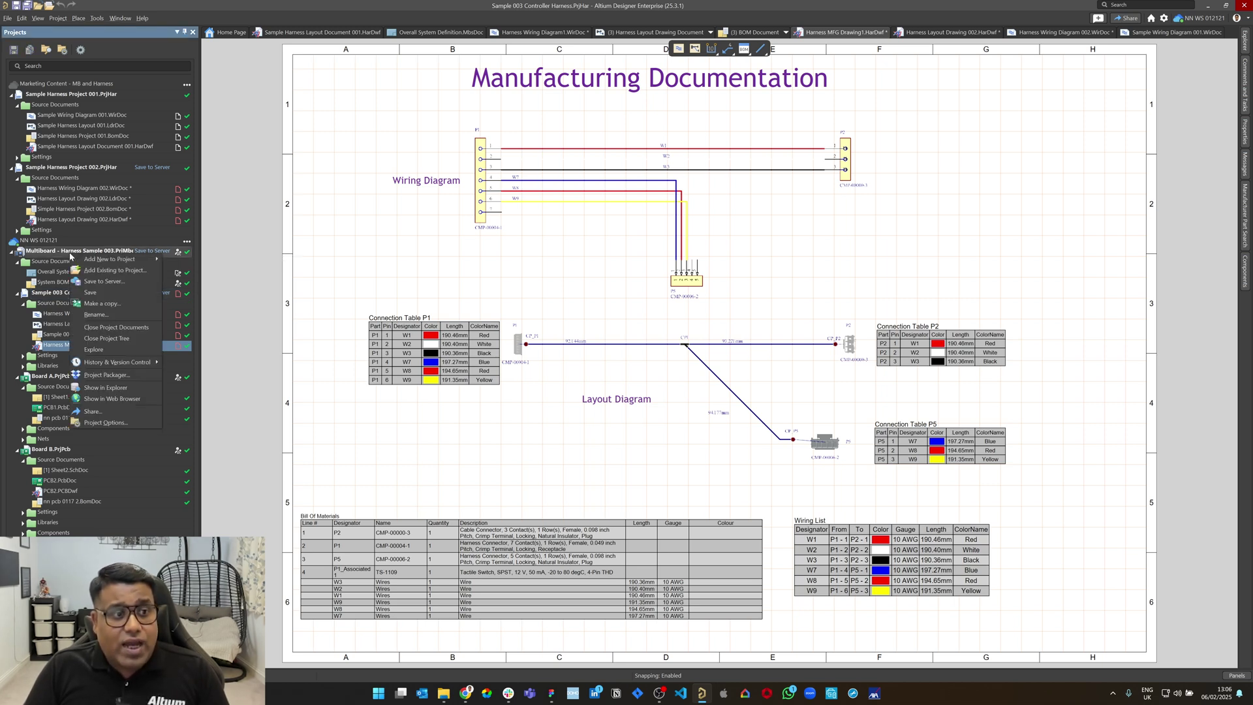
mouse_move(109, 261)
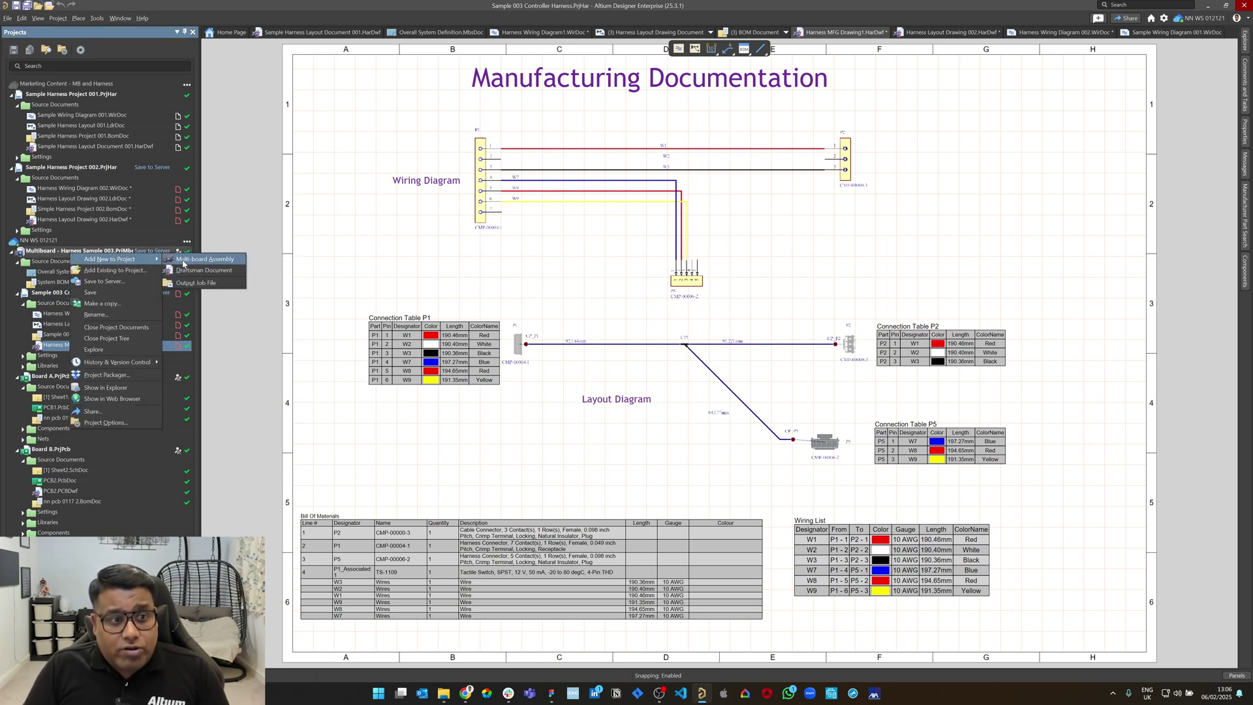
key(Escape)
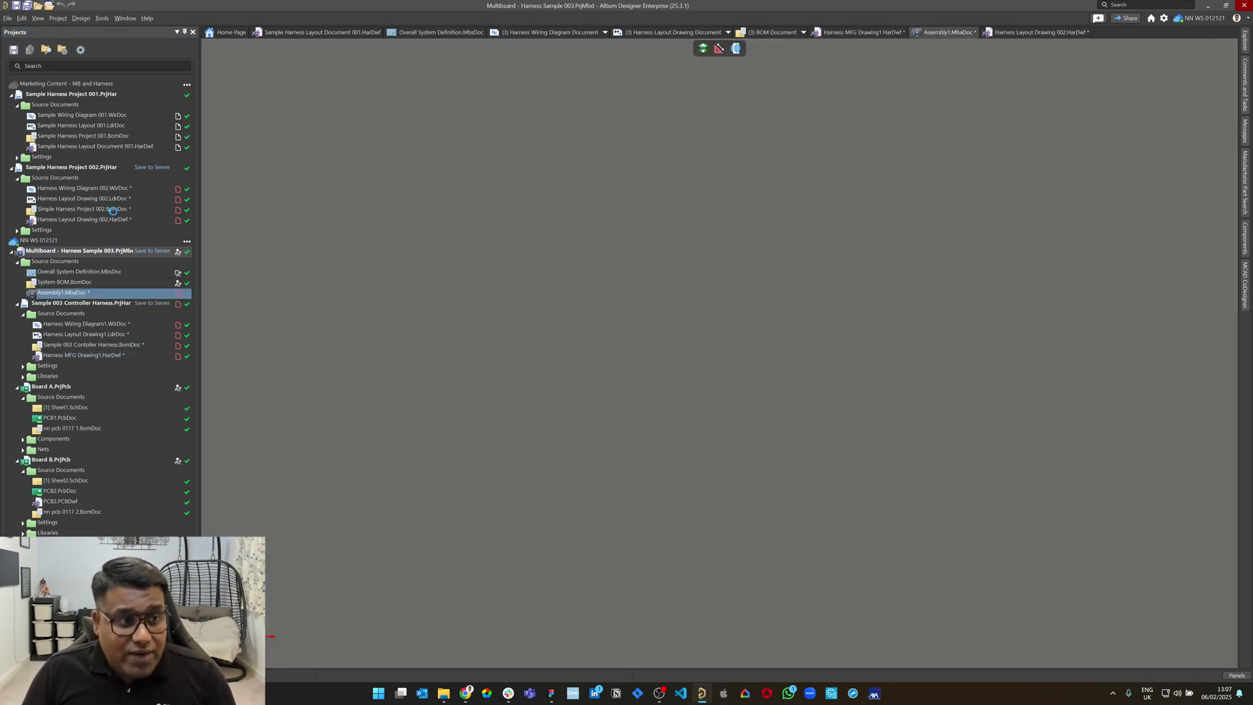
key(ctrl+s)
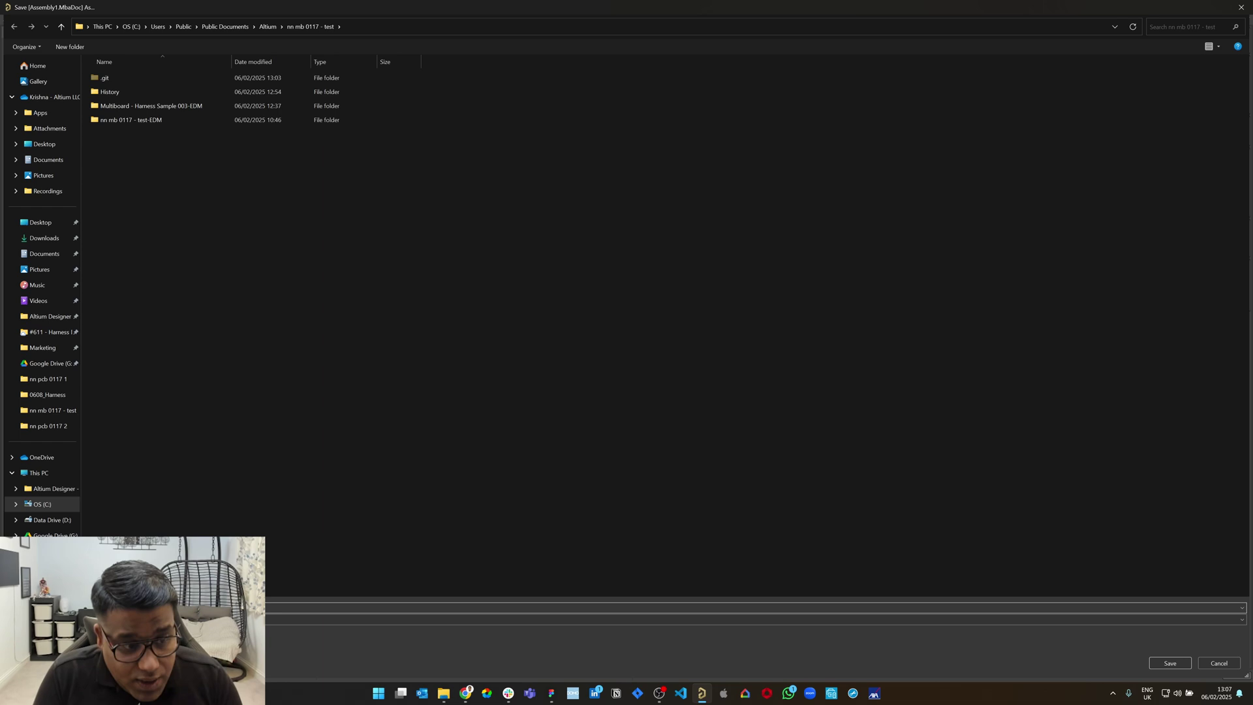
key(Escape)
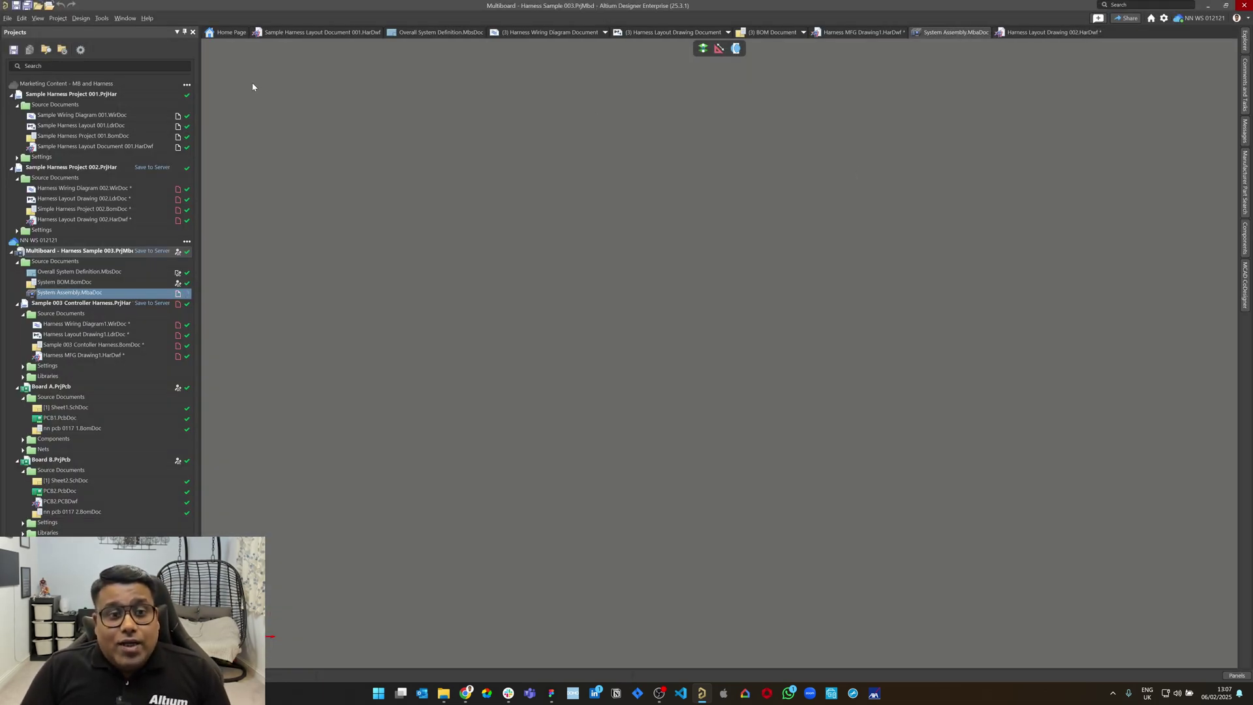
- Pull the MCAD changes into System Assembly and apply the added PCBs, enclosure, motor, clips and harness
click(84, 18)
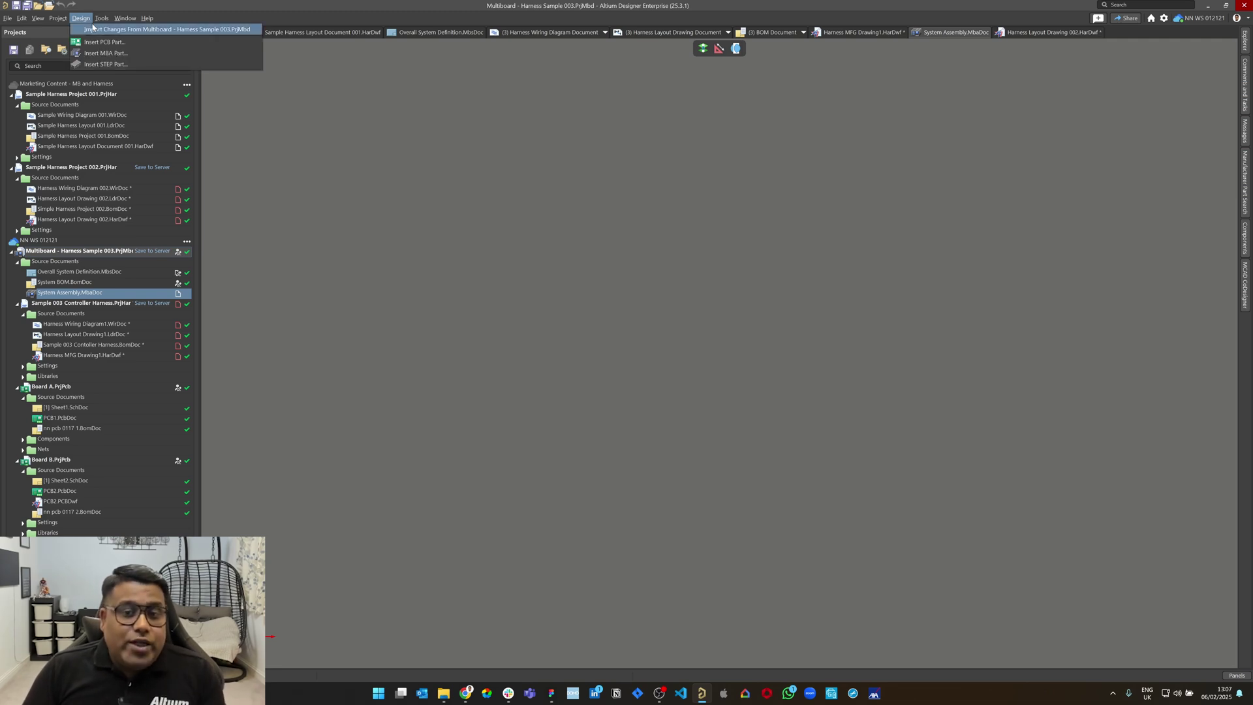
mouse_move(102, 18)
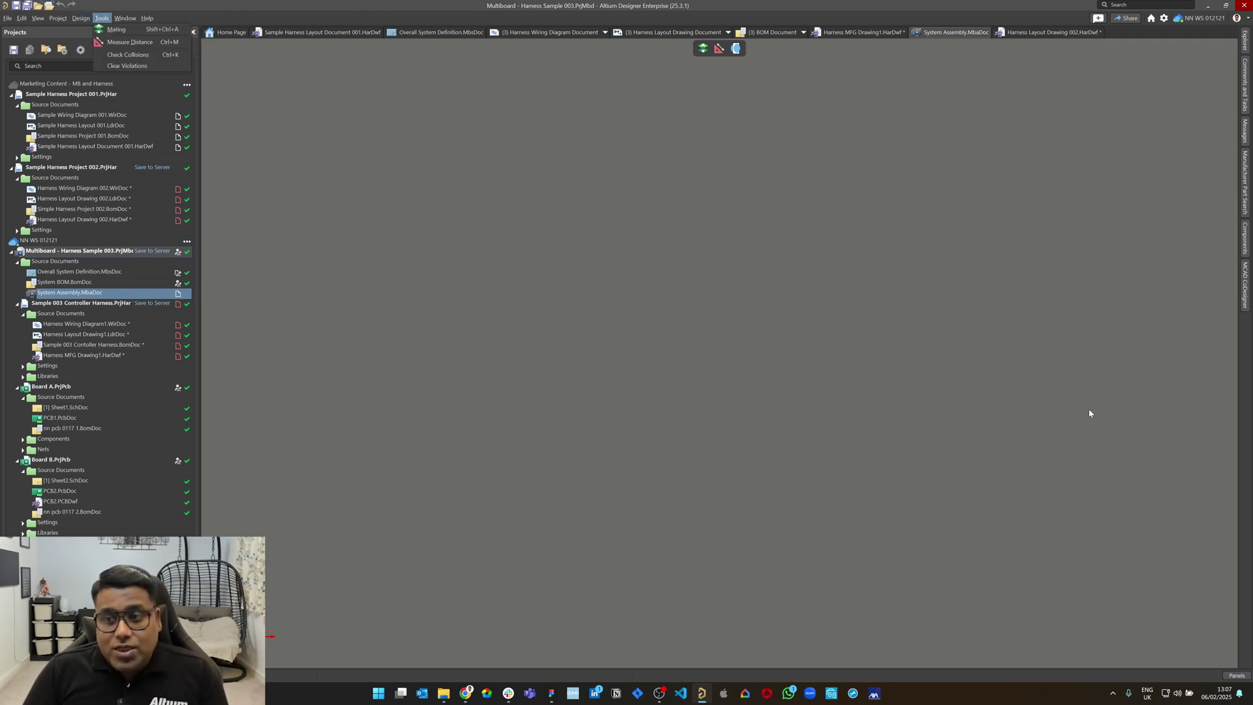
click(1244, 297)
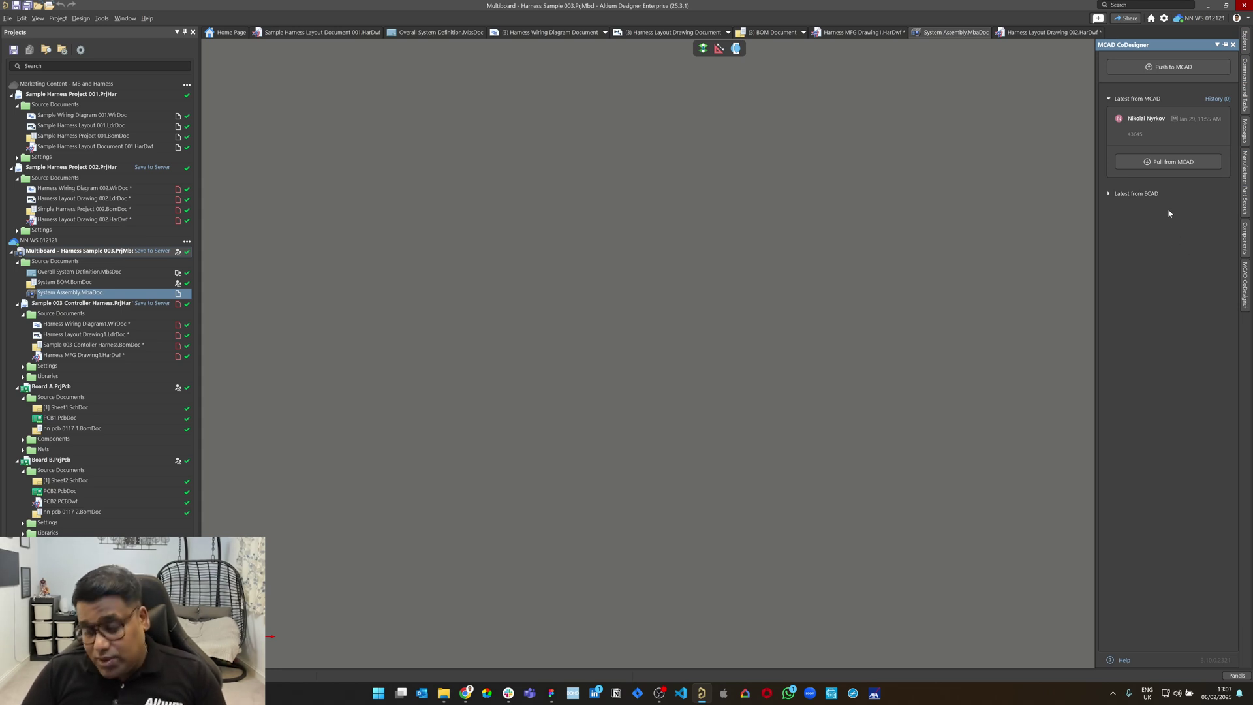
click(1173, 162)
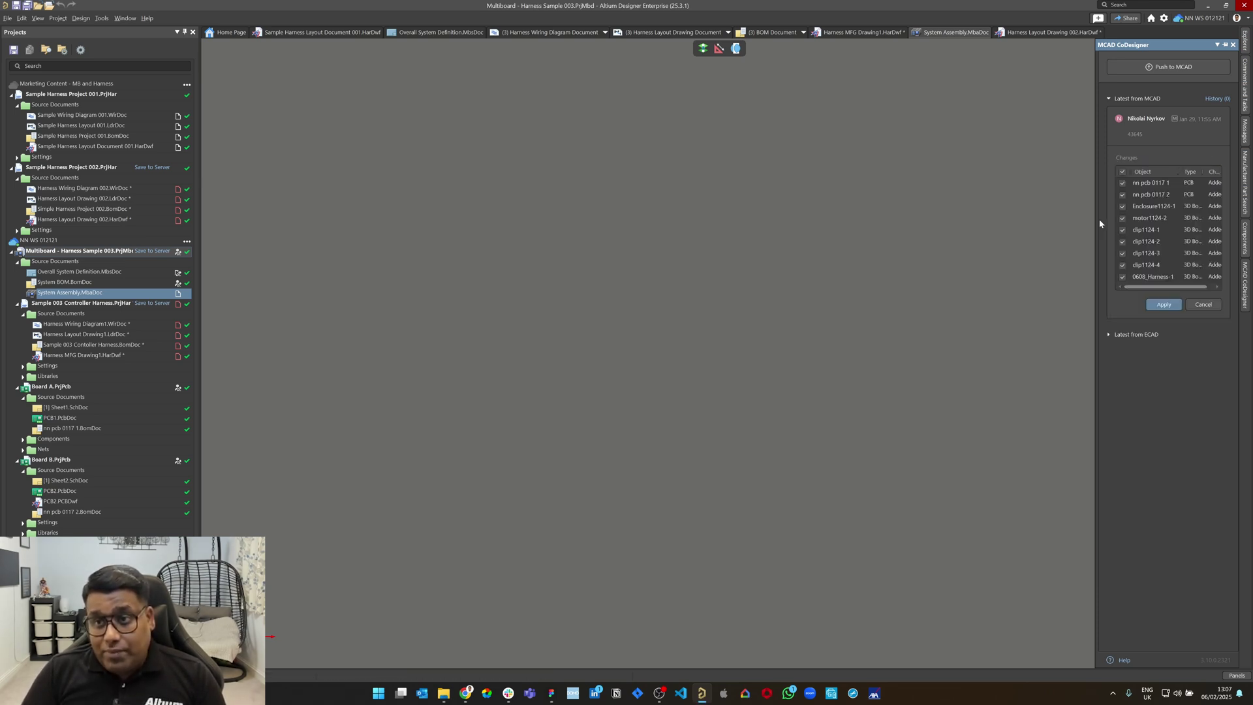
drag(1097, 212, 736, 204)
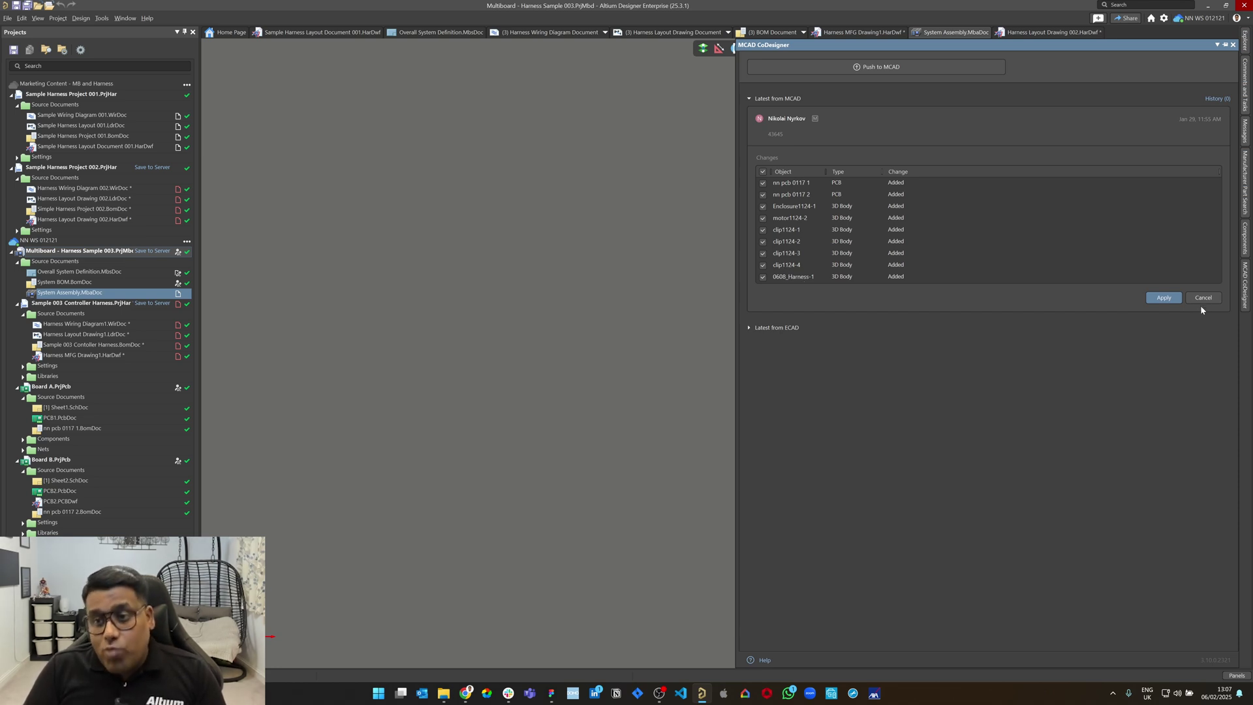
click(1166, 298)
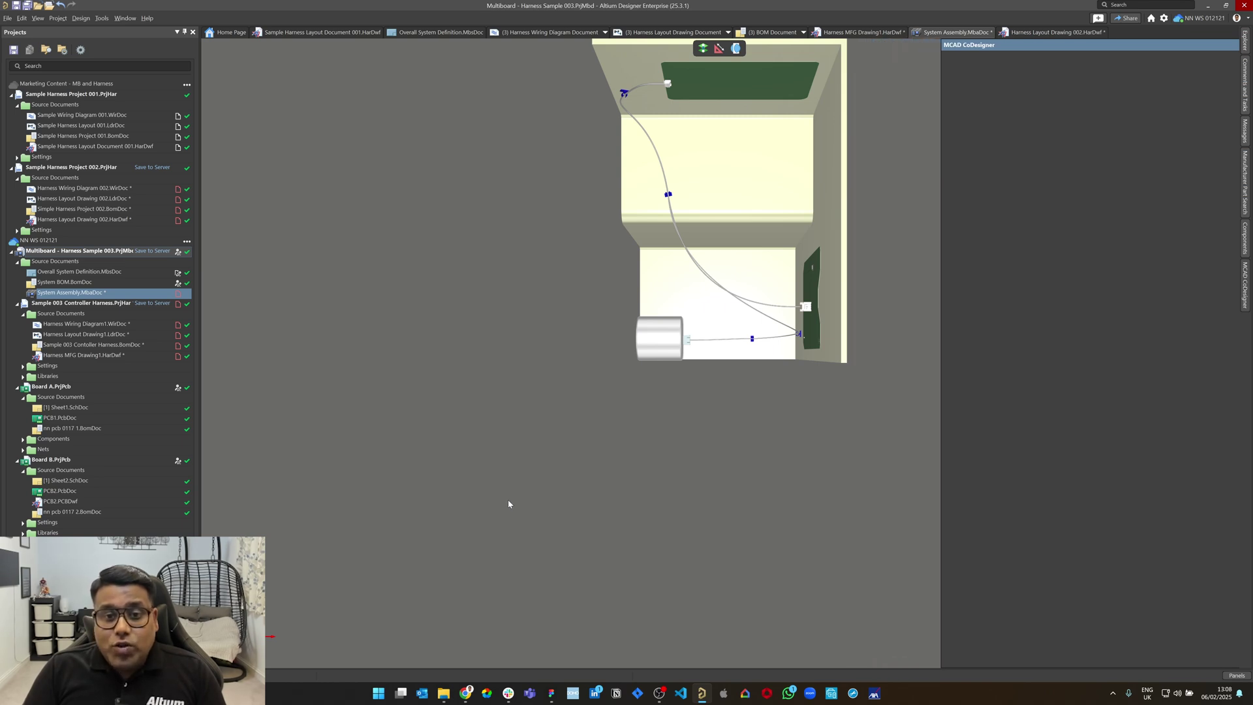
- Examine the 3D system assembly, selecting the two boards, the enclosure and the motor in turn
right_drag(648, 300, 831, 186)
click(812, 102)
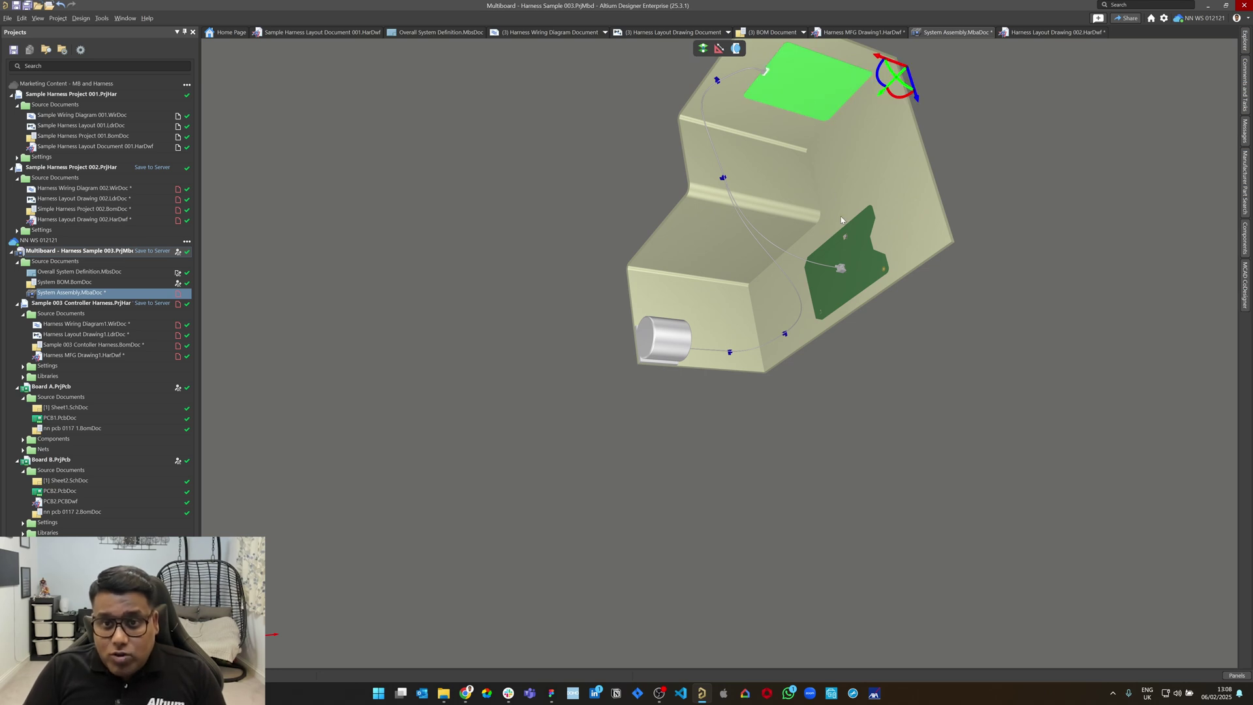
click(858, 255)
click(664, 338)
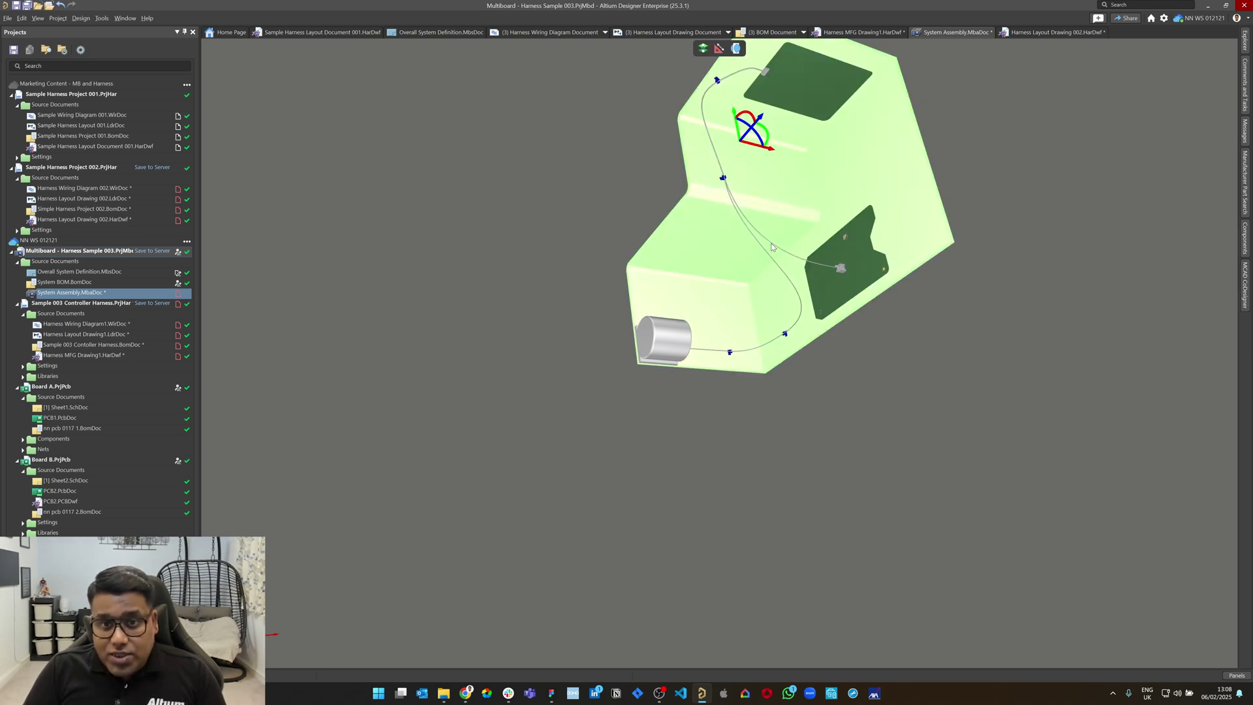
click(666, 341)
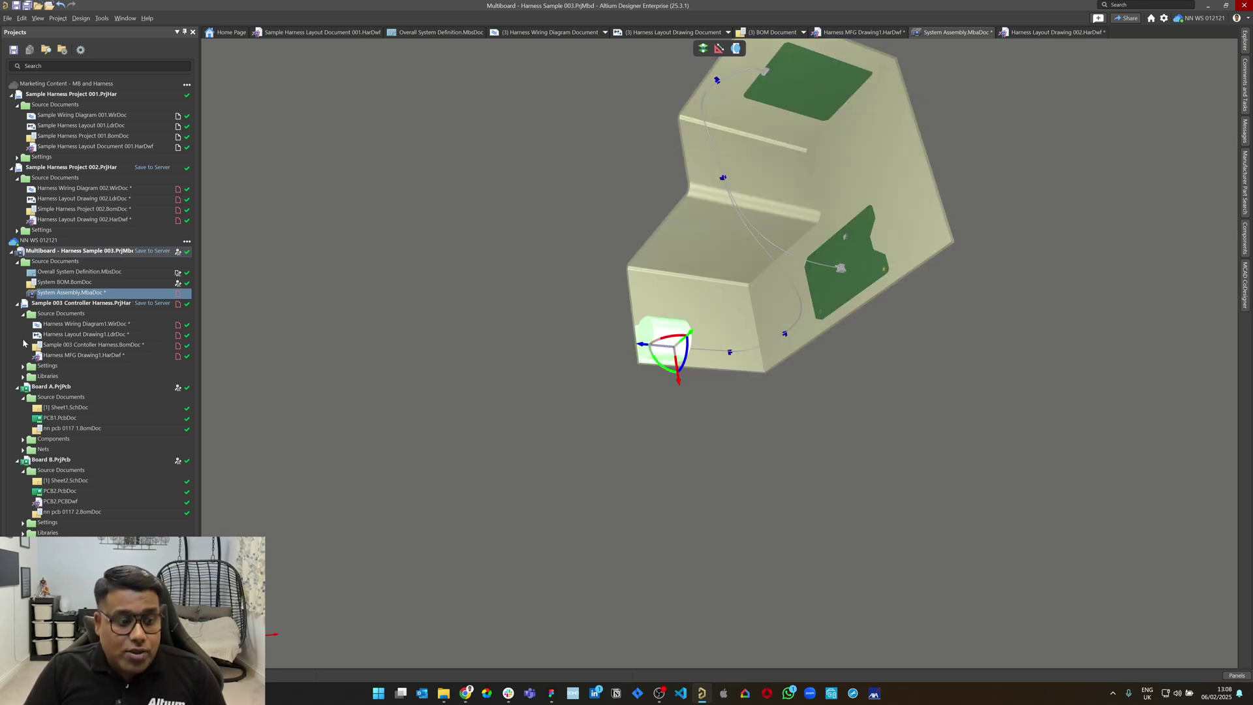
- Examine the parts listed in System Assembly, selecting the enclosure and a clip and checking the clip's visible, locked and transparent options
click(72, 661)
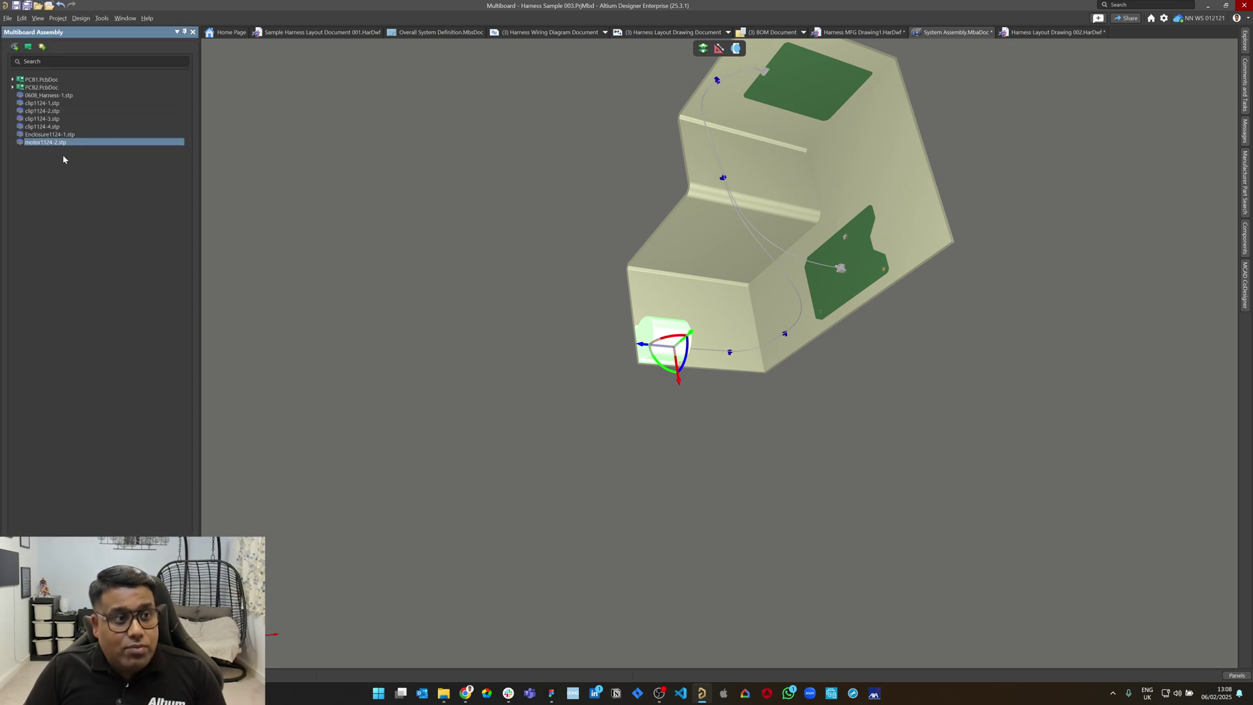
click(49, 135)
click(43, 112)
right_click(43, 112)
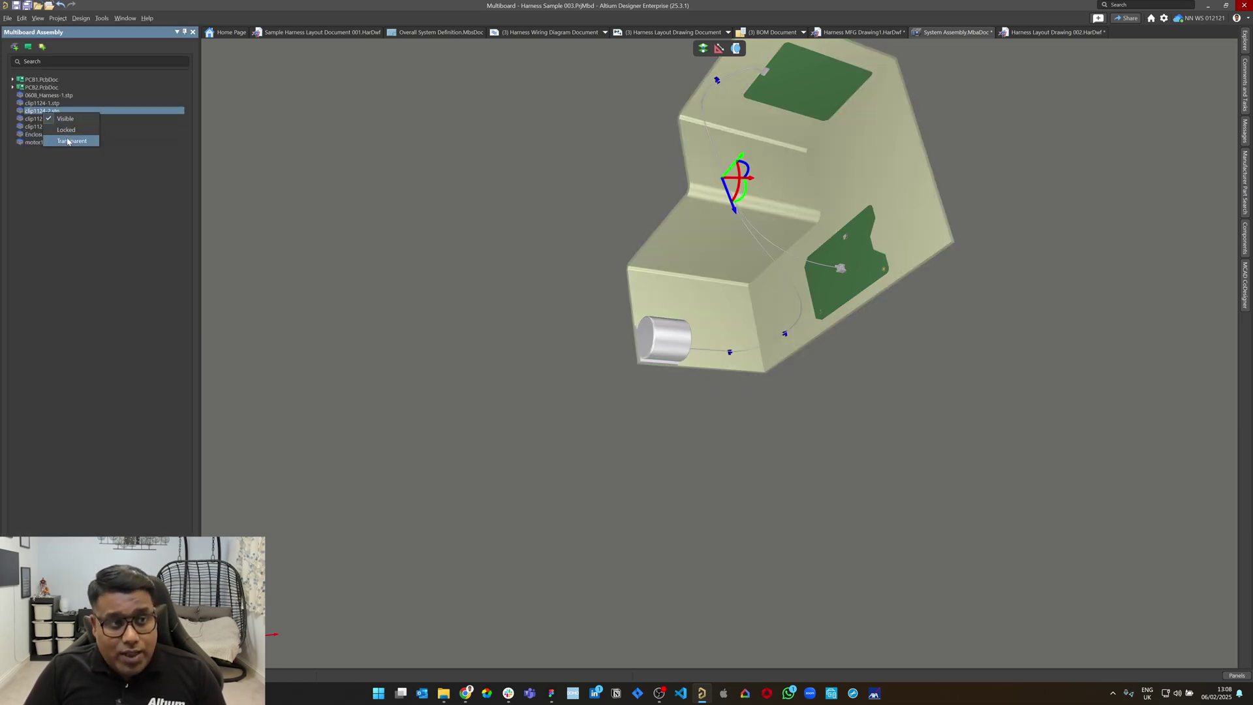
click(65, 130)
click(702, 252)
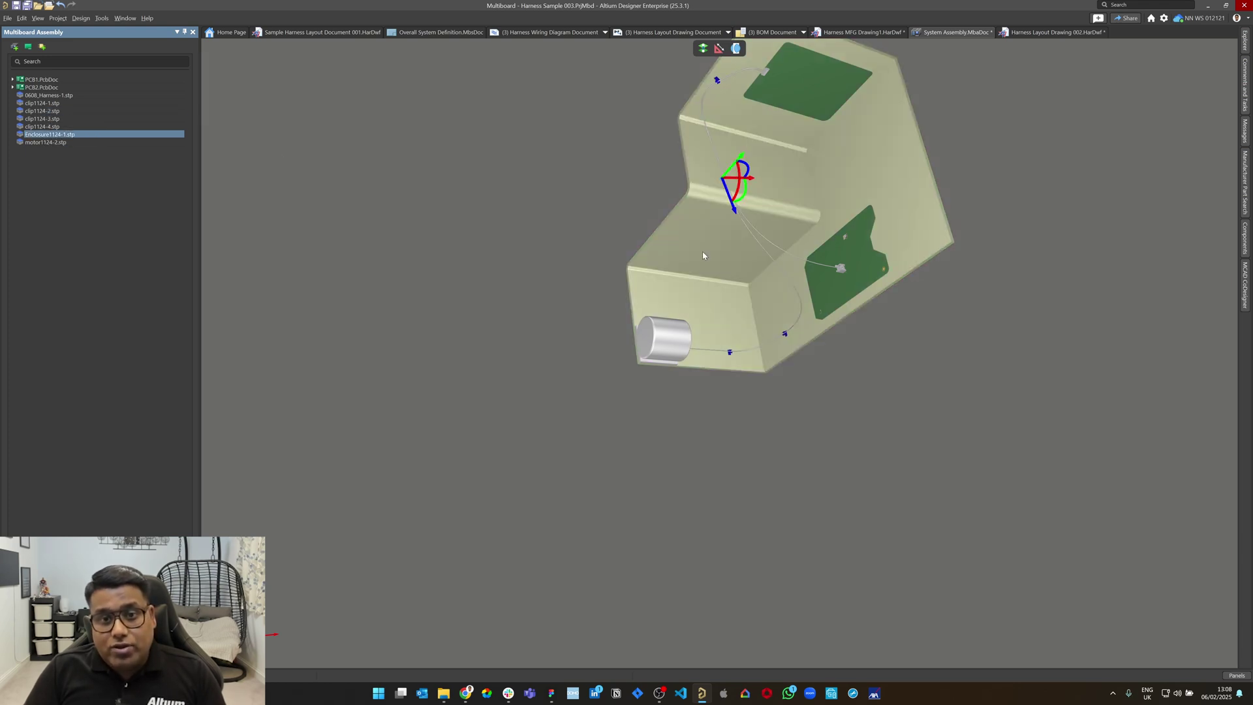
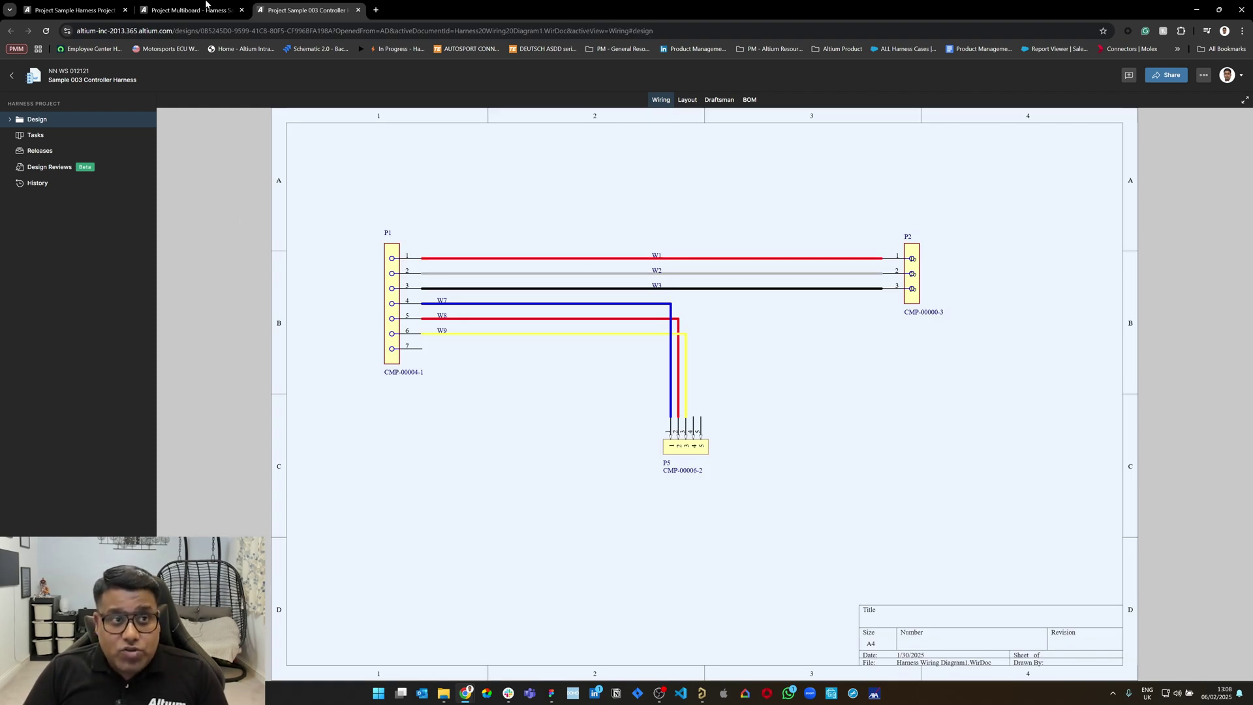
- Switch to the web browser and view the multiboard system definition and the controller harness wiring diagram
click(206, 4)
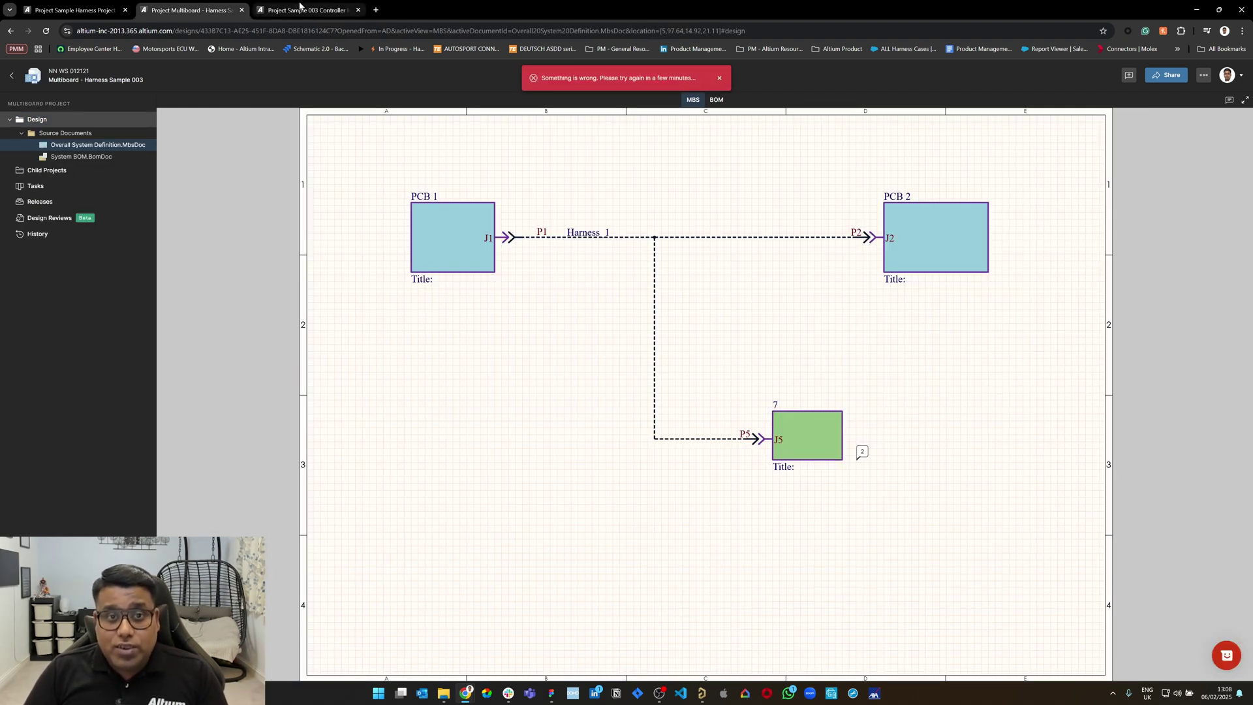
key(ctrl+Tab)
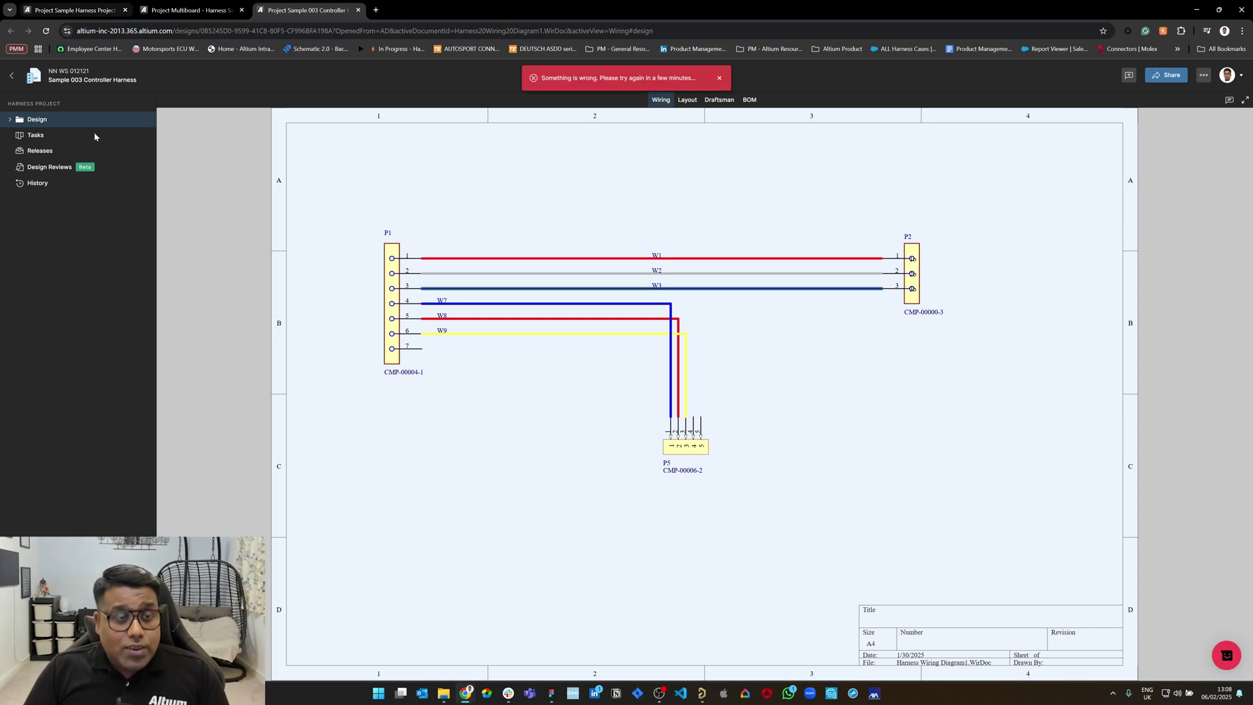
- Switch to Altium Designer and save the Sample 003 Controller Harness and Multiboard - Harness Sample 003 projects to the server
click(702, 693)
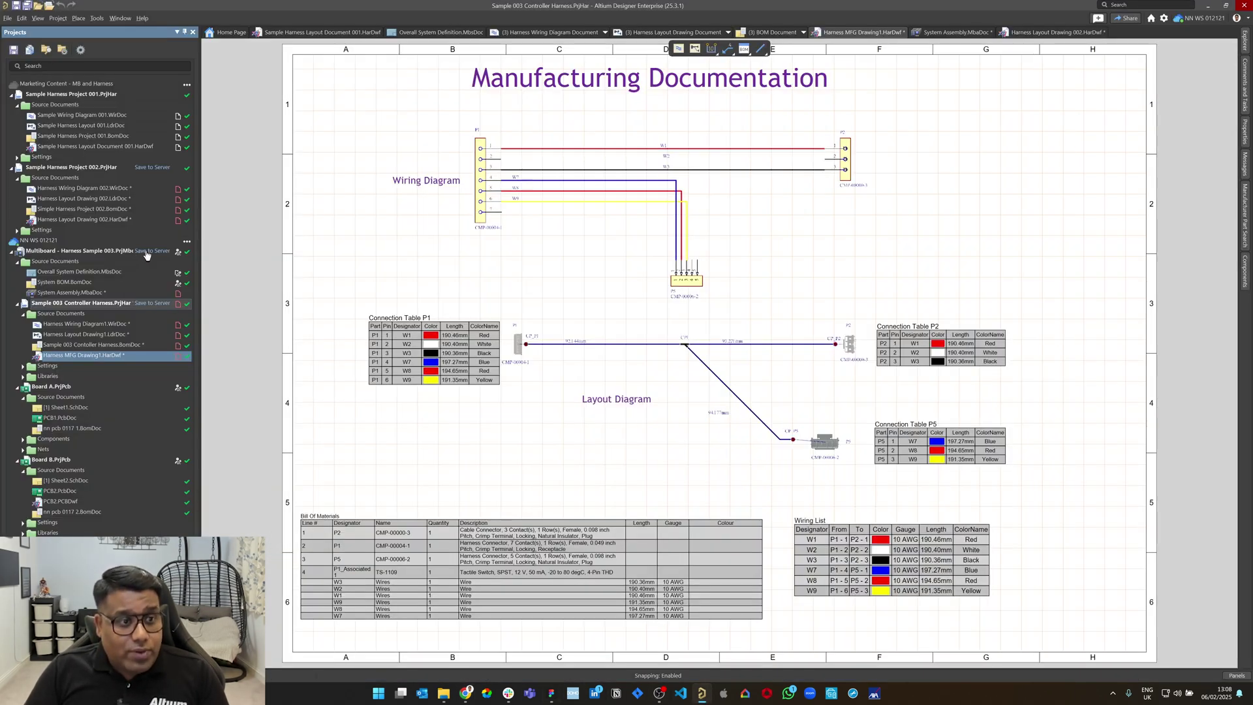
key(ctrl+s)
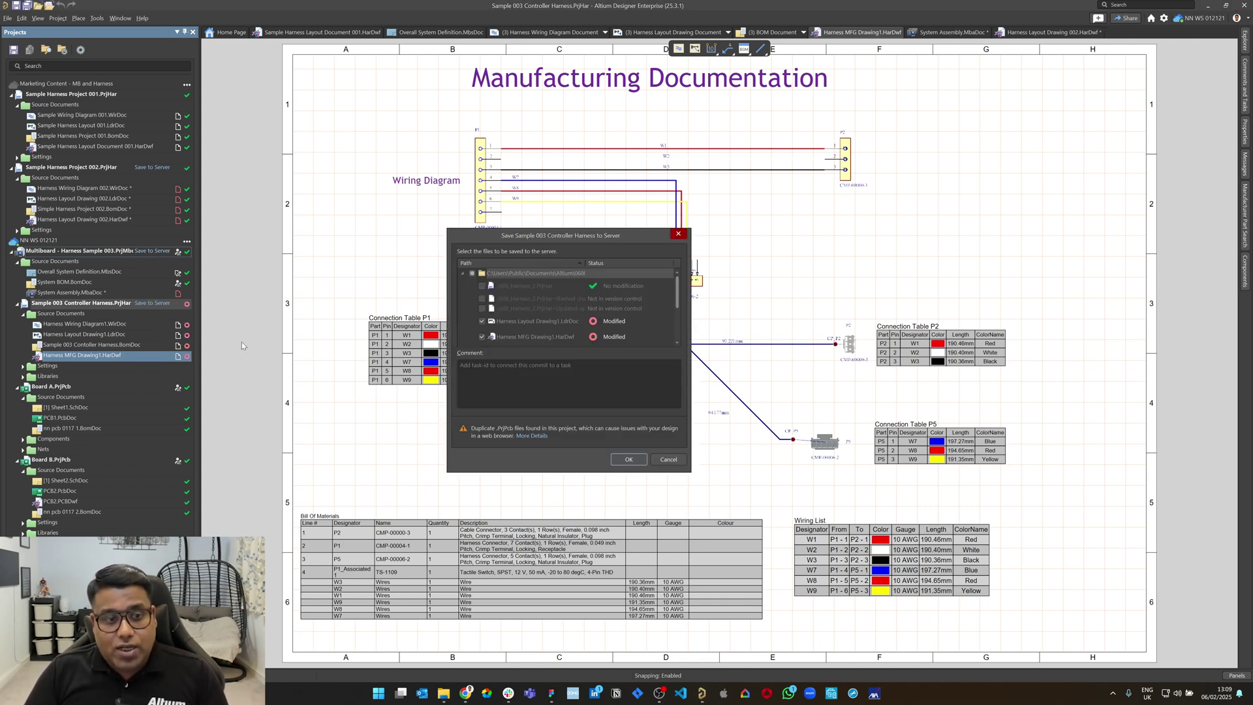
click(623, 460)
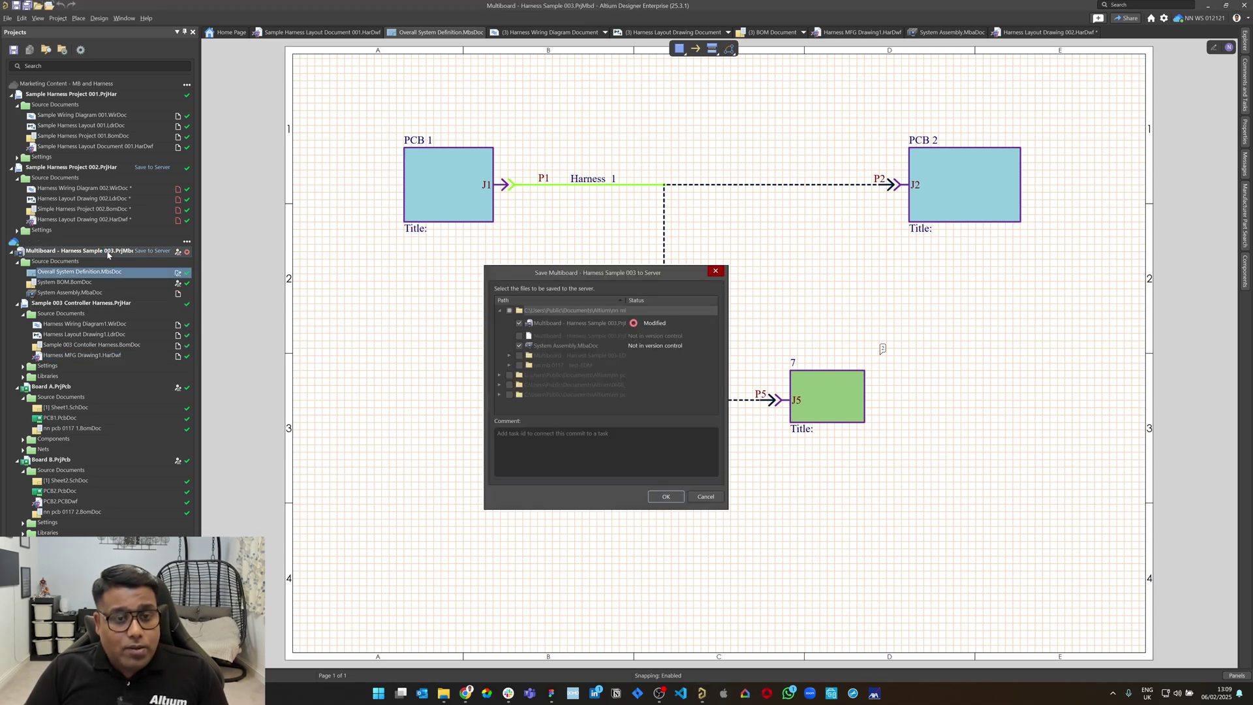
click(664, 496)
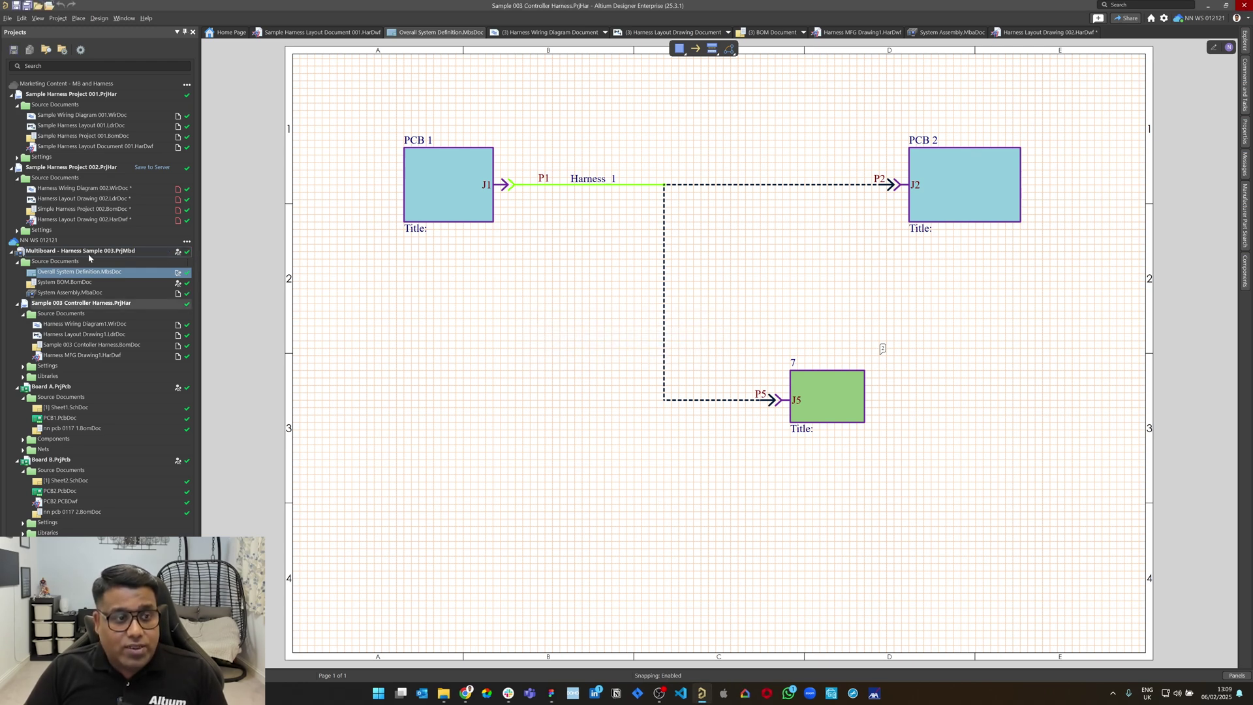
- Show the Multiboard - Harness Sample 003 and Sample 003 Controller Harness projects in the web browser
right_click(88, 253)
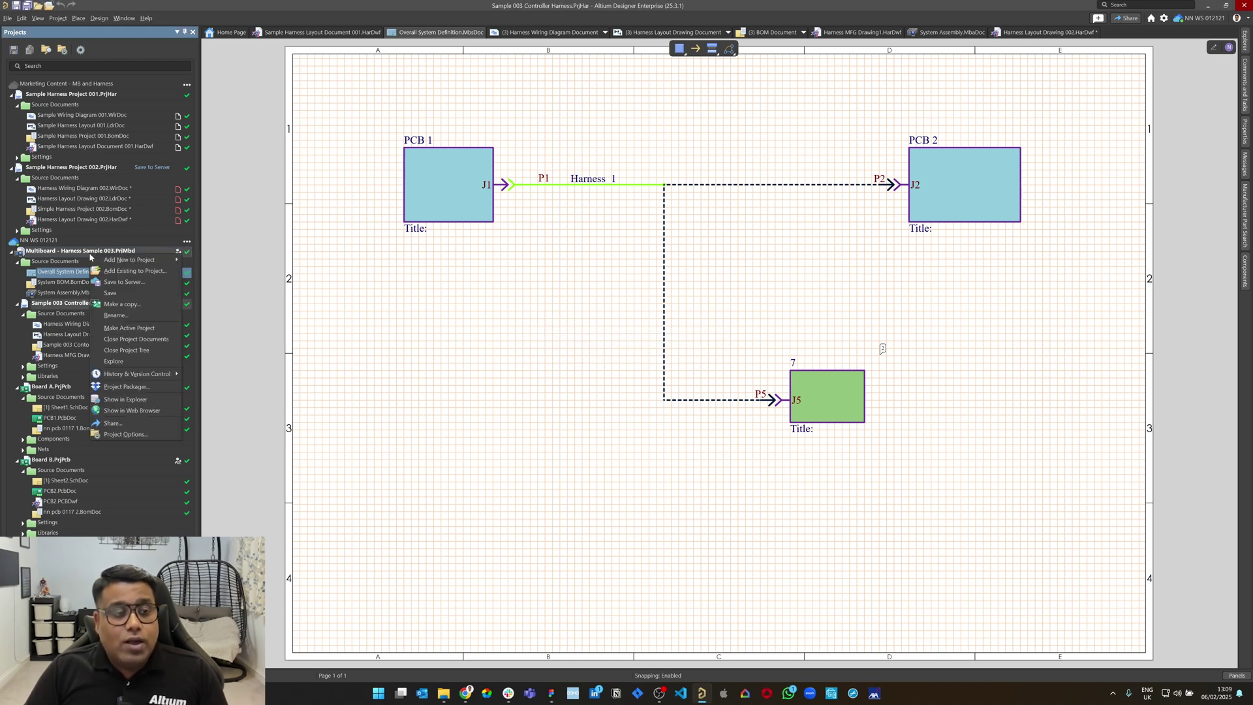
click(127, 409)
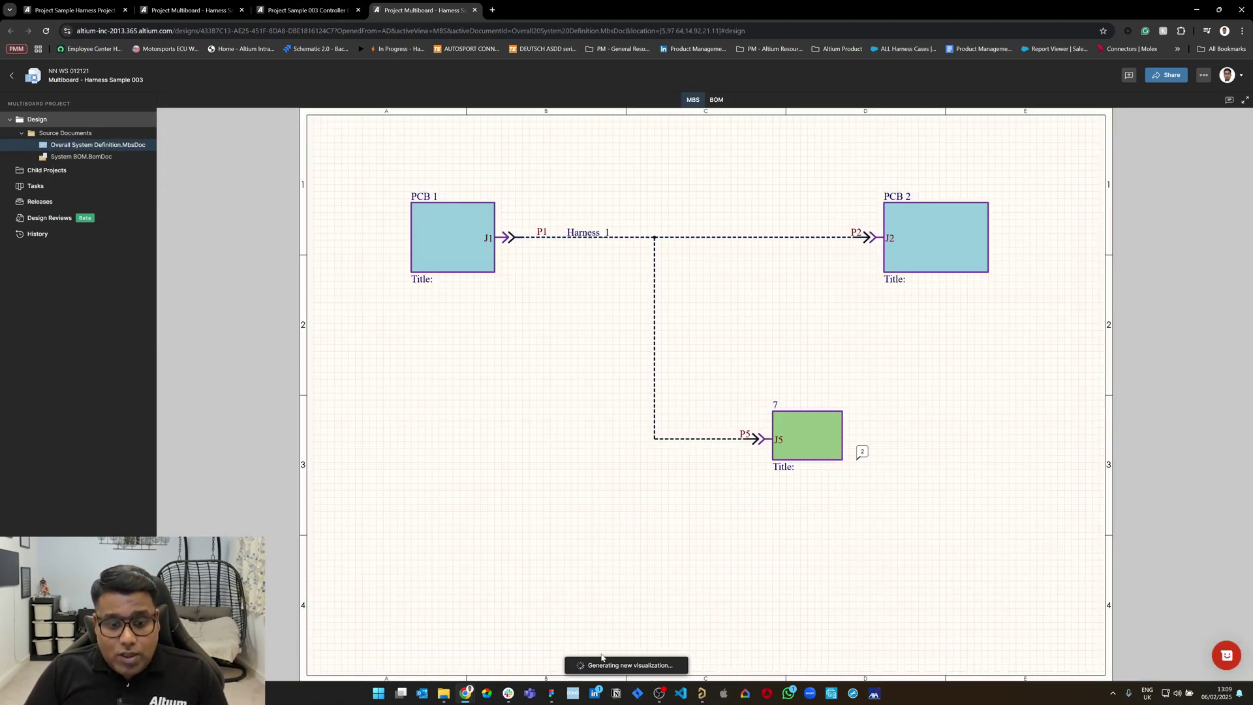
click(701, 693)
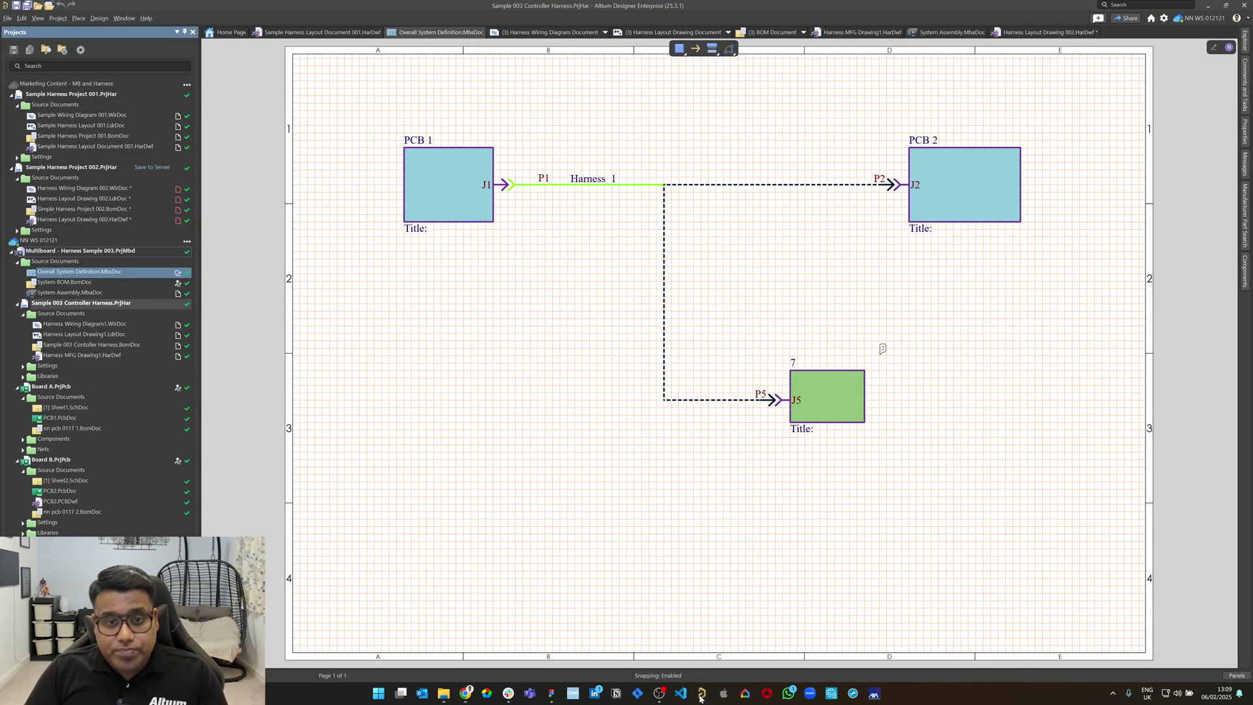
right_click(101, 306)
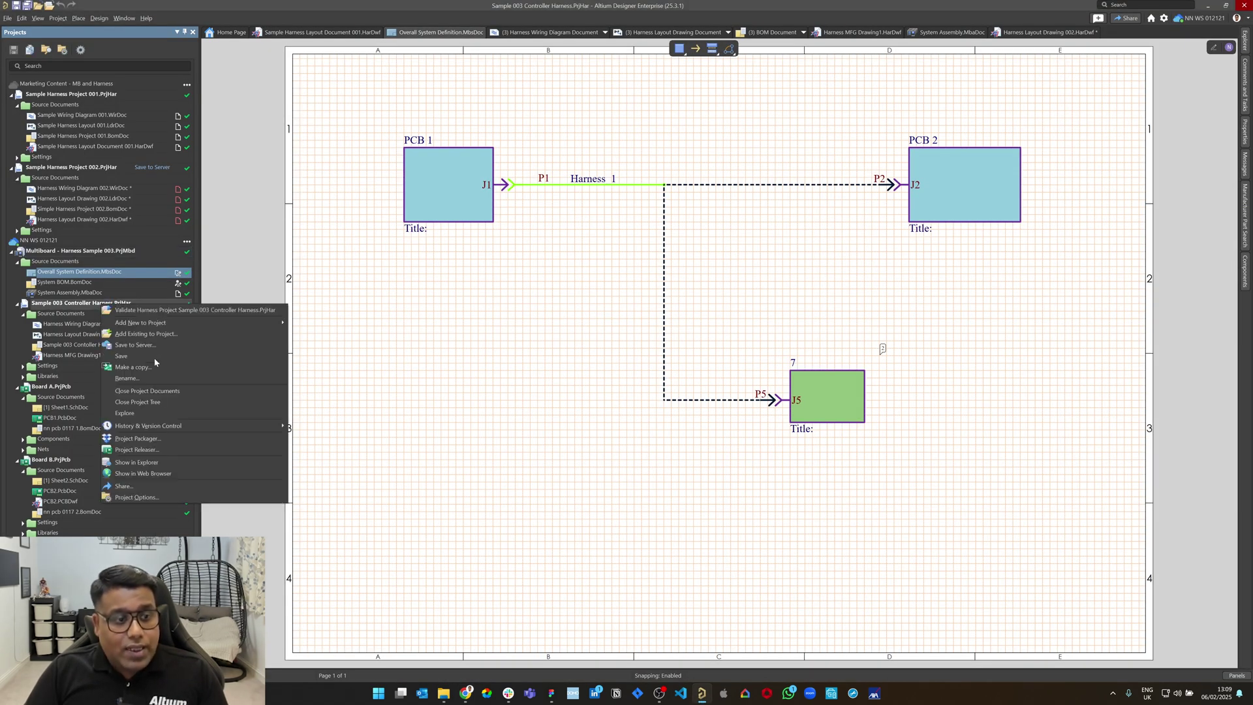
click(163, 474)
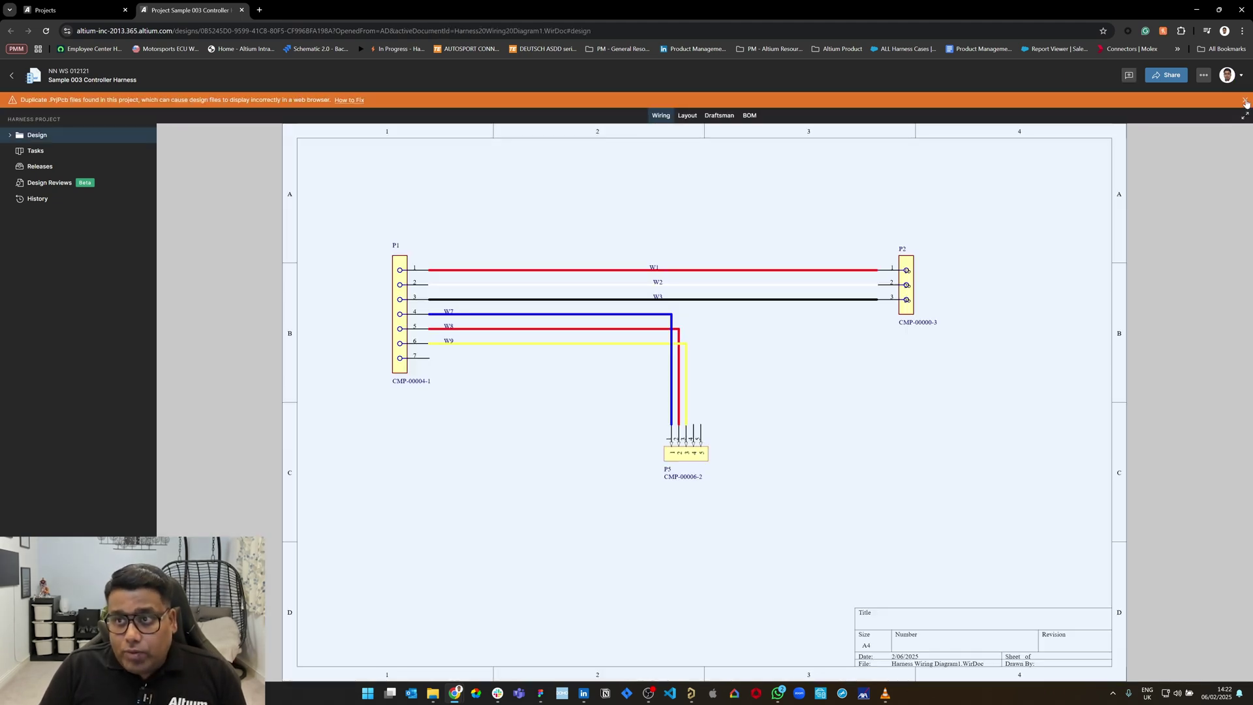
- Dismiss the duplicate files warning and view the harness project's layout, Draftsman, BOM and wiring documents
click(1245, 100)
click(685, 99)
click(719, 100)
click(748, 101)
click(659, 101)
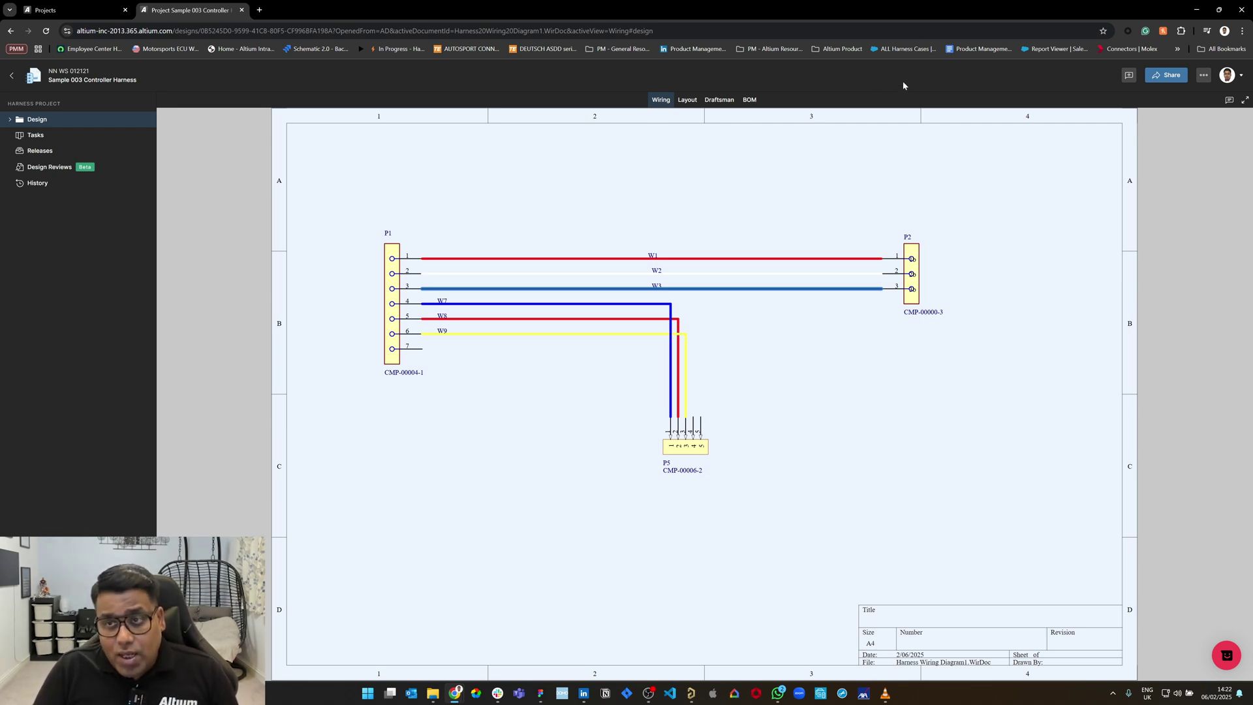
- Attach a comment to wire W2 in the wiring diagram reading "Can you update the visibility of the white wire"
click(1129, 75)
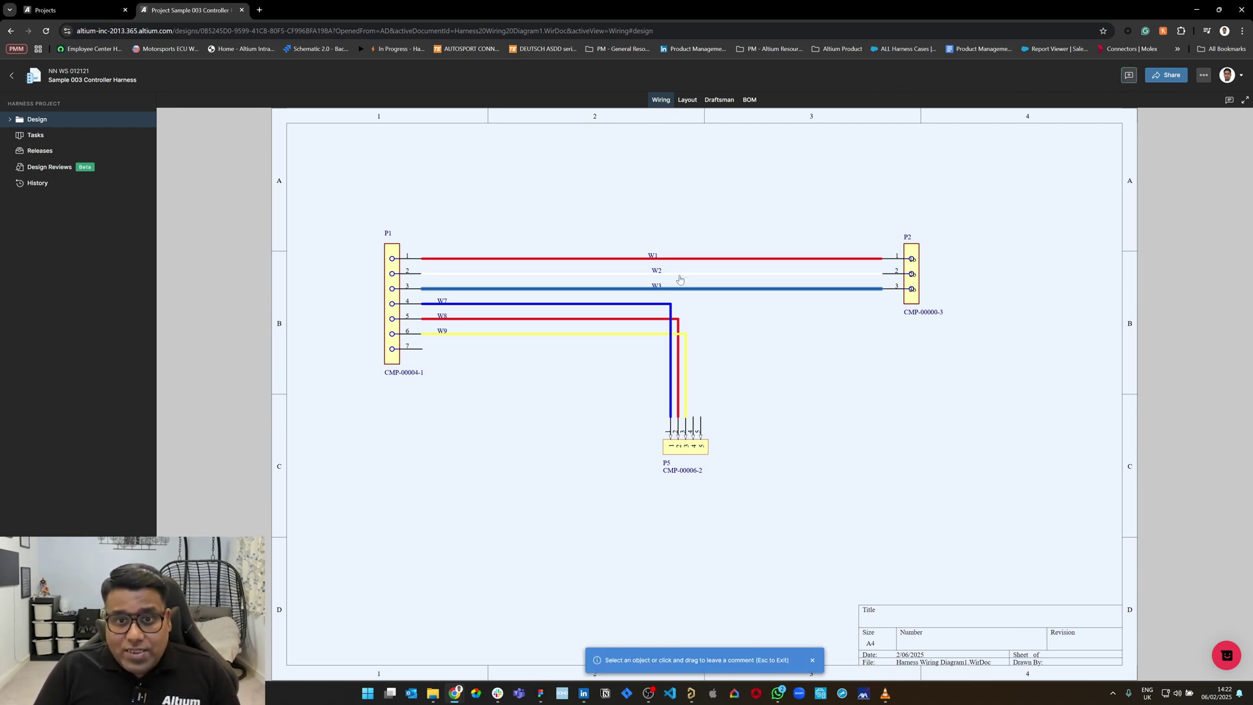
click(740, 275)
text(C)
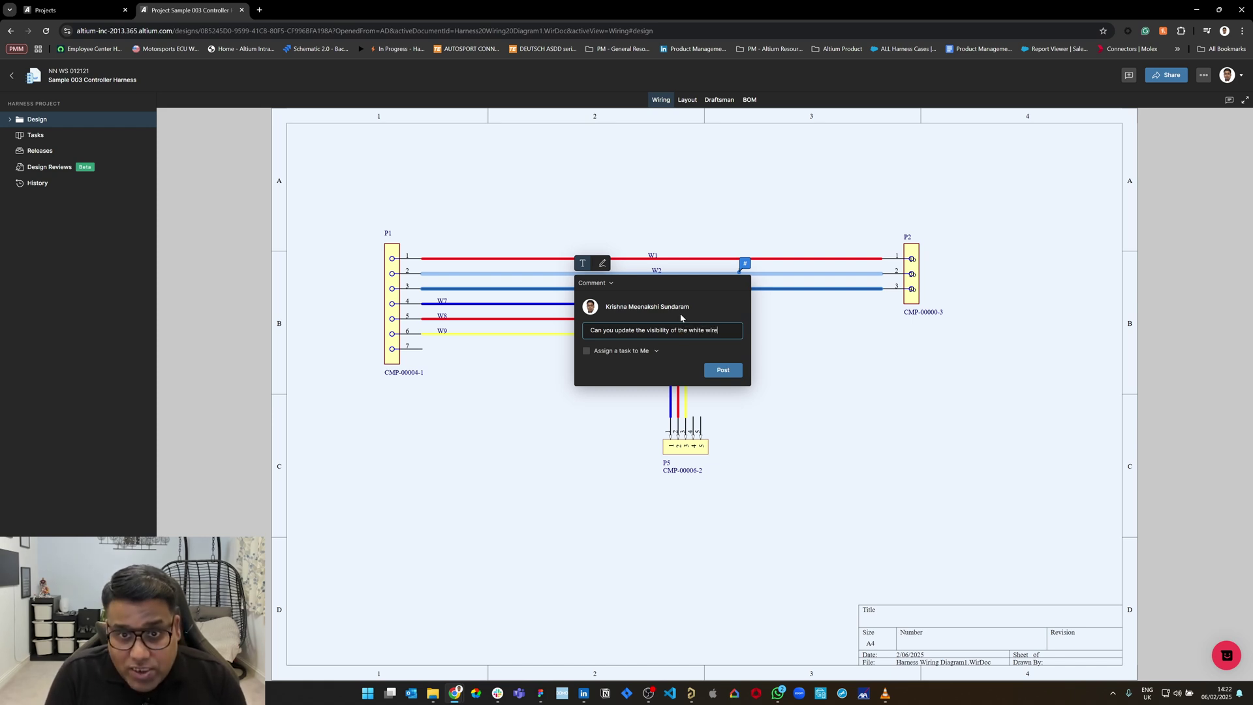
- Assign the W2 comment as a task to Me and post it
click(617, 358)
click(617, 358)
click(656, 352)
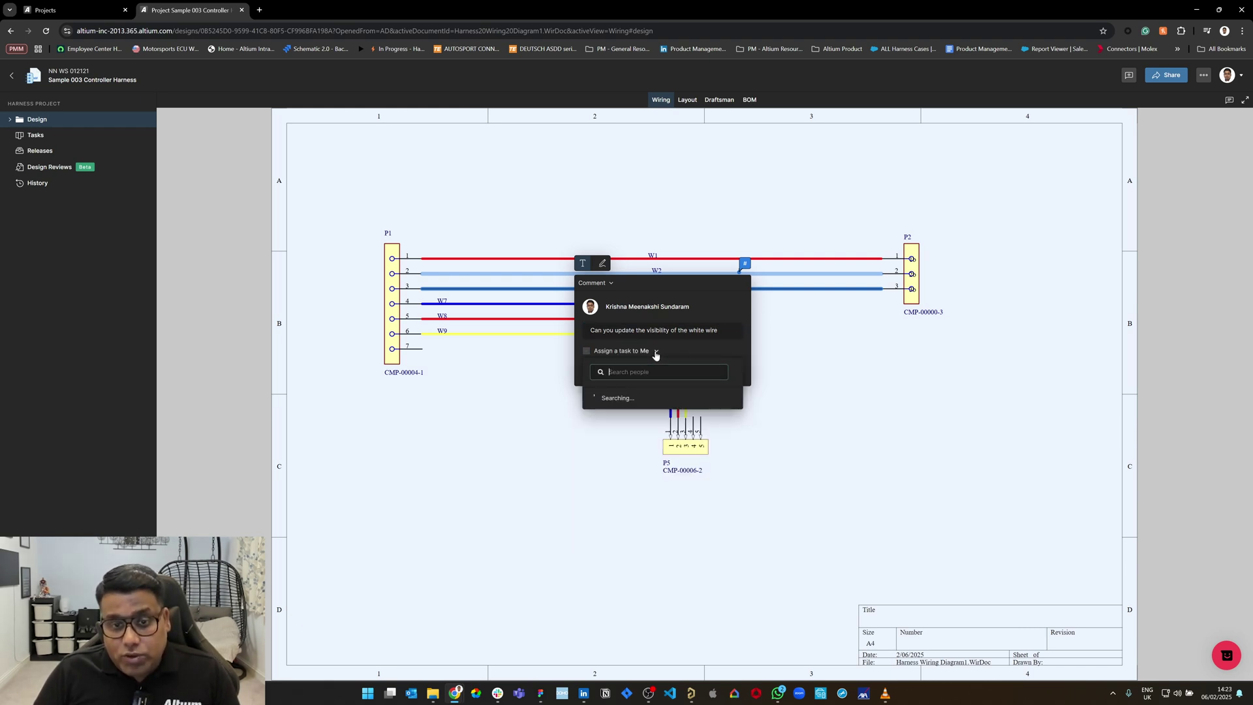
click(586, 351)
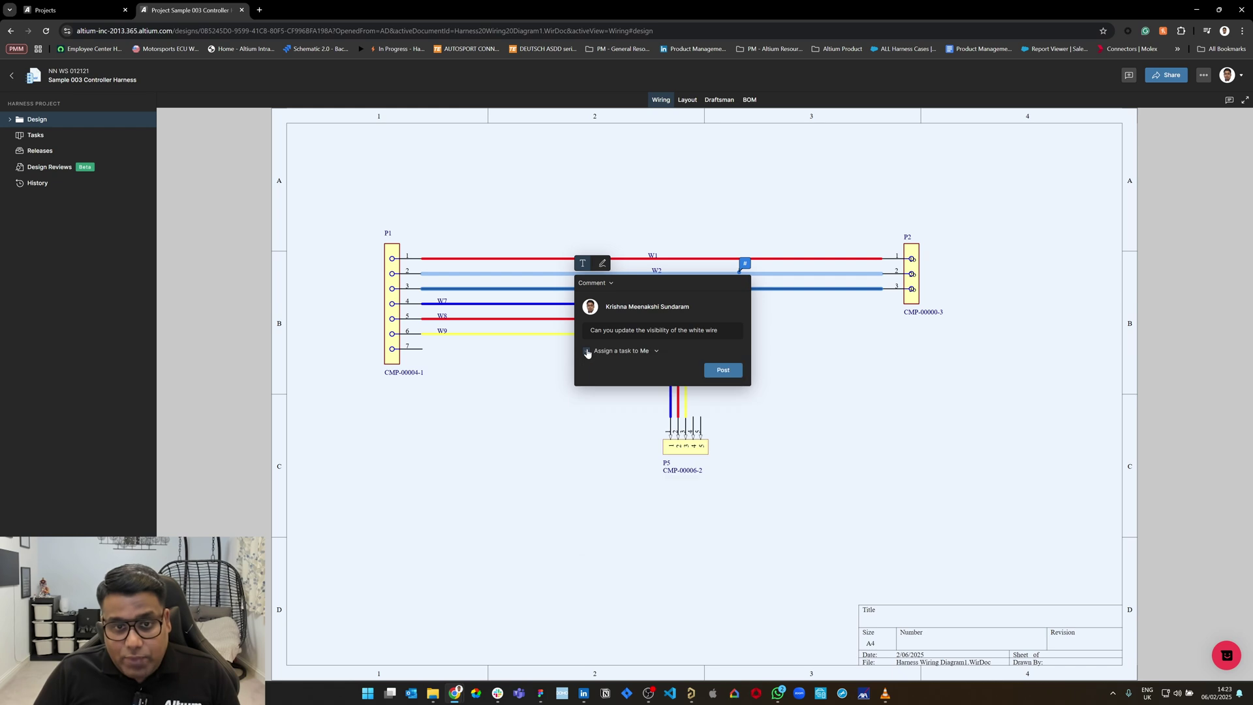
click(721, 371)
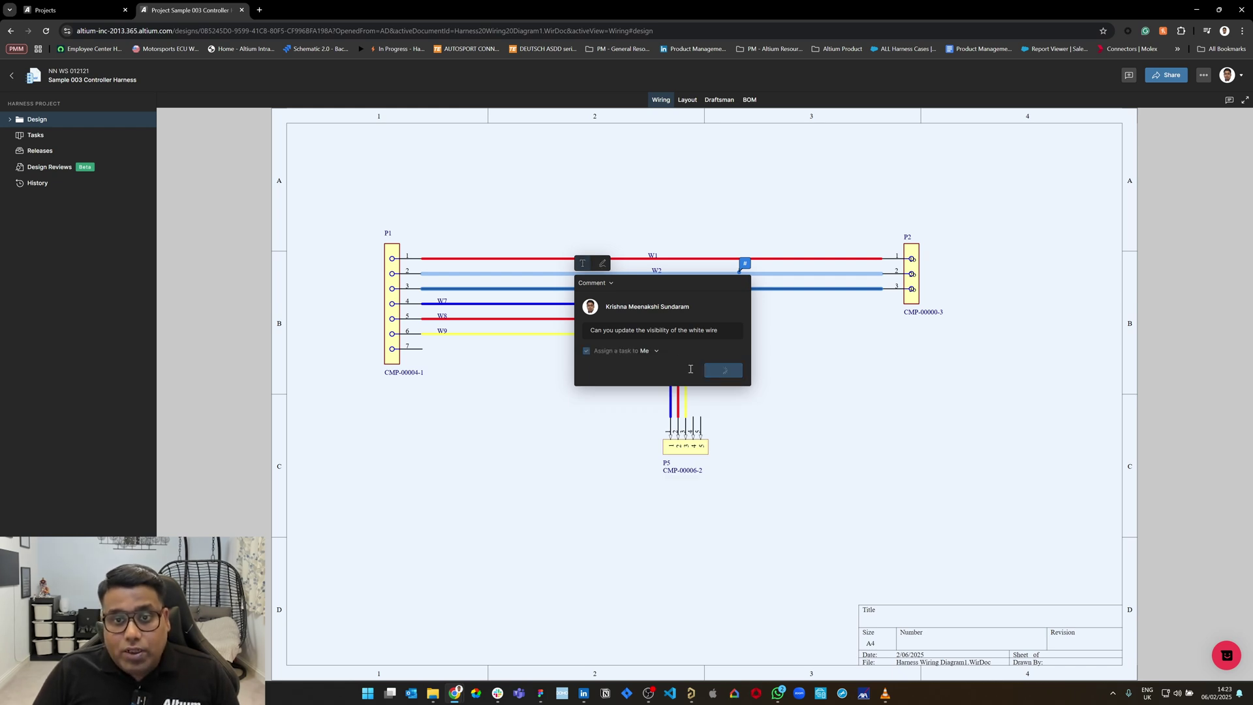
click(604, 481)
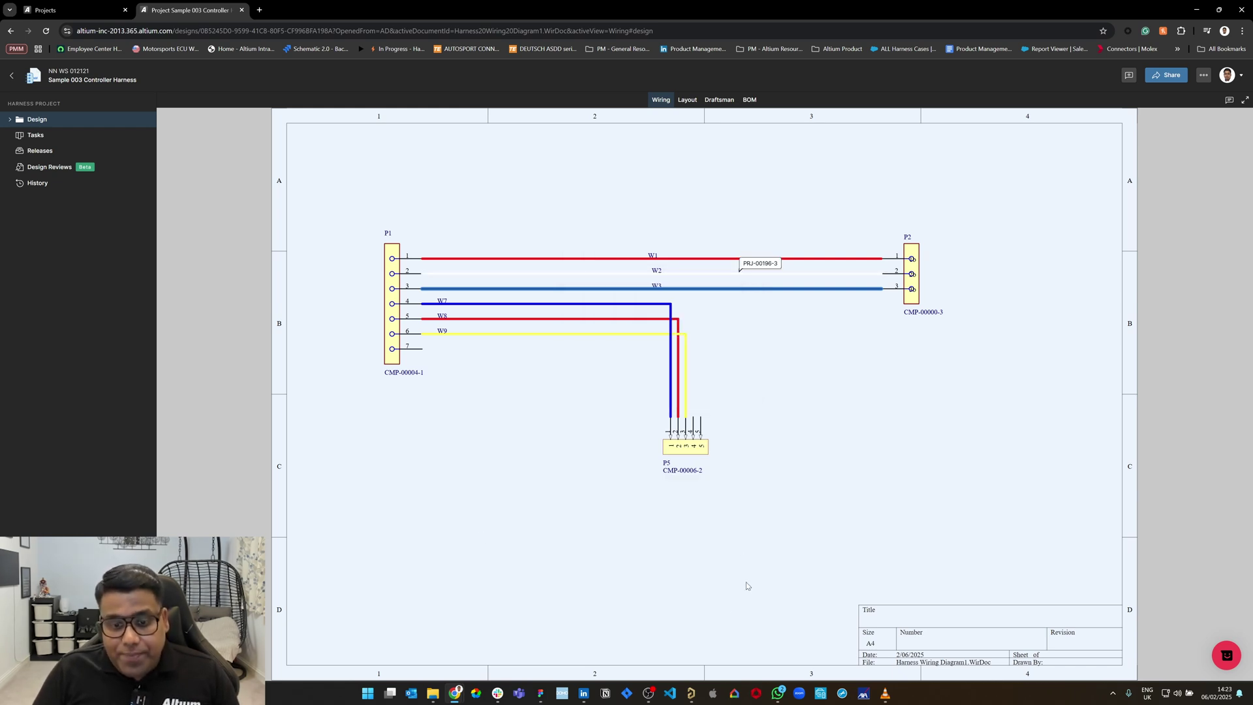
- Switch to Altium Designer, open the white wire task on Harness Wiring Diagram1 and change its status
click(691, 693)
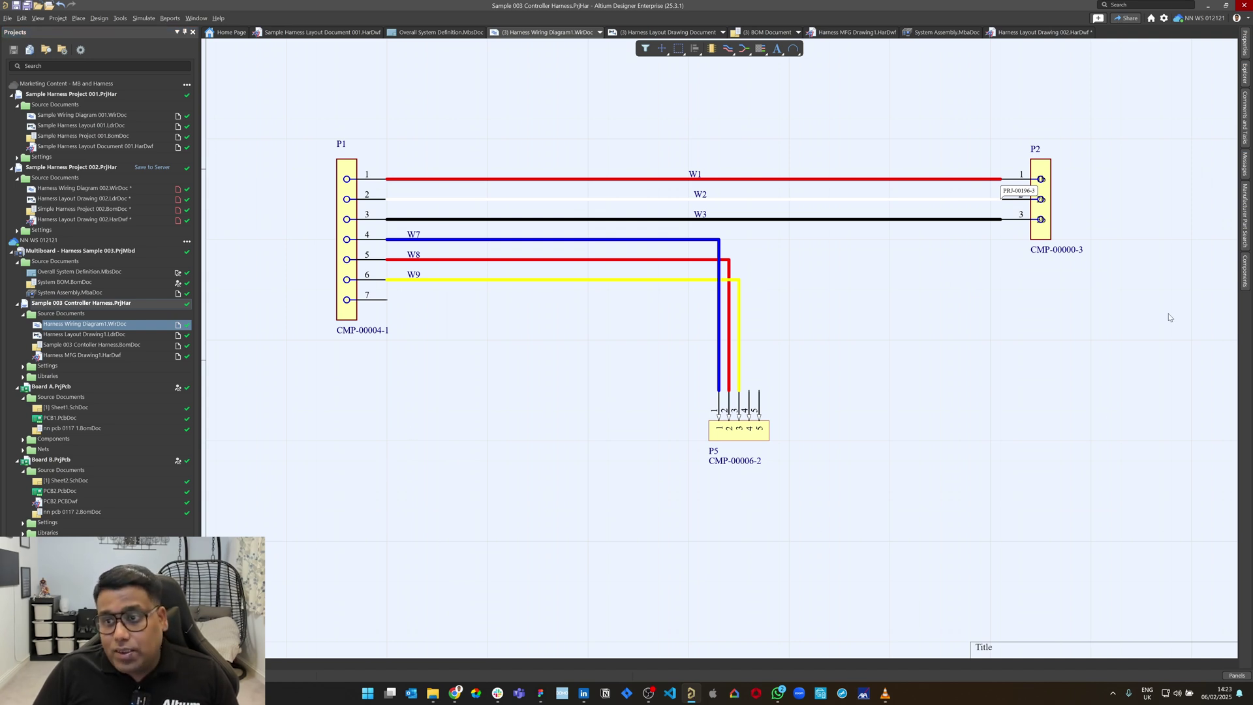
click(1237, 677)
click(1195, 539)
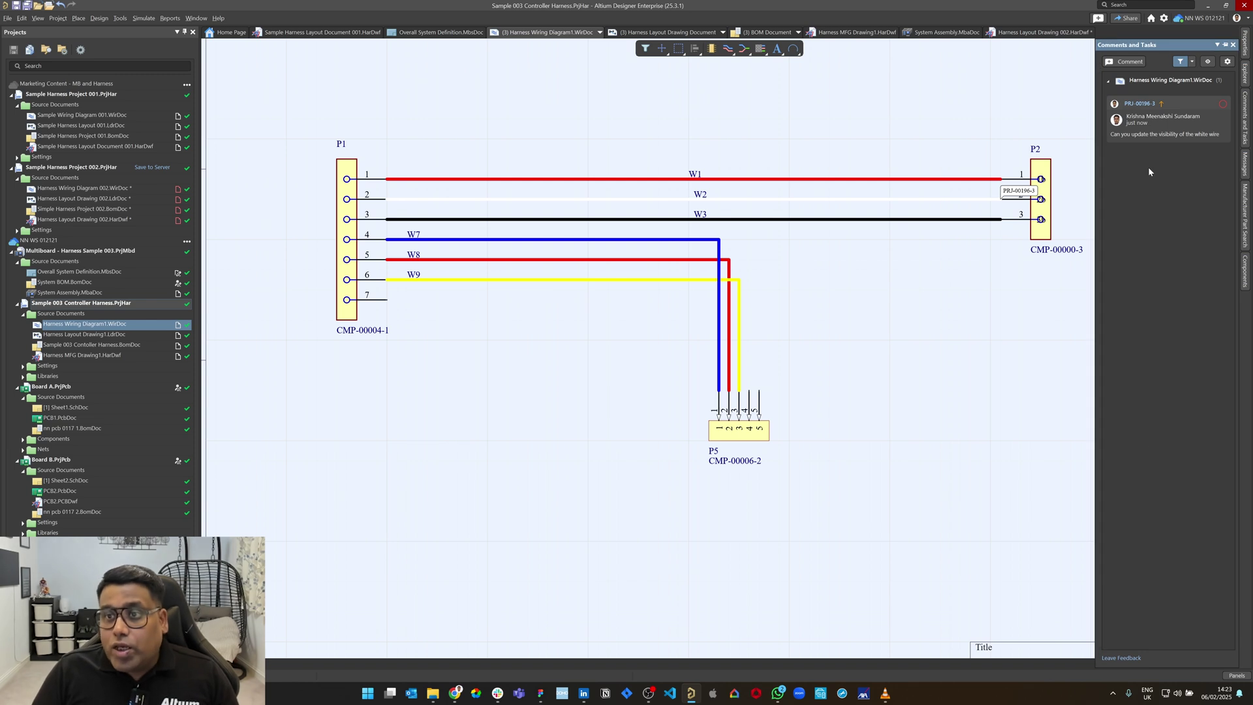
click(1173, 134)
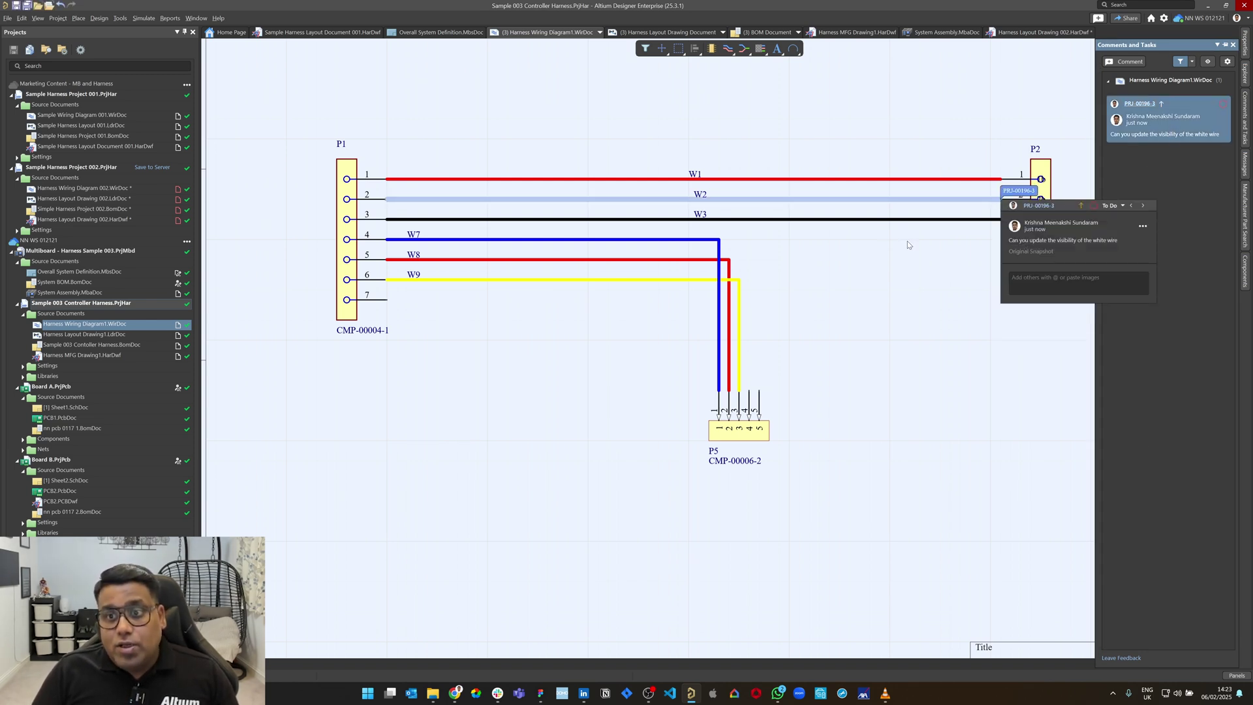
click(1111, 205)
click(1112, 233)
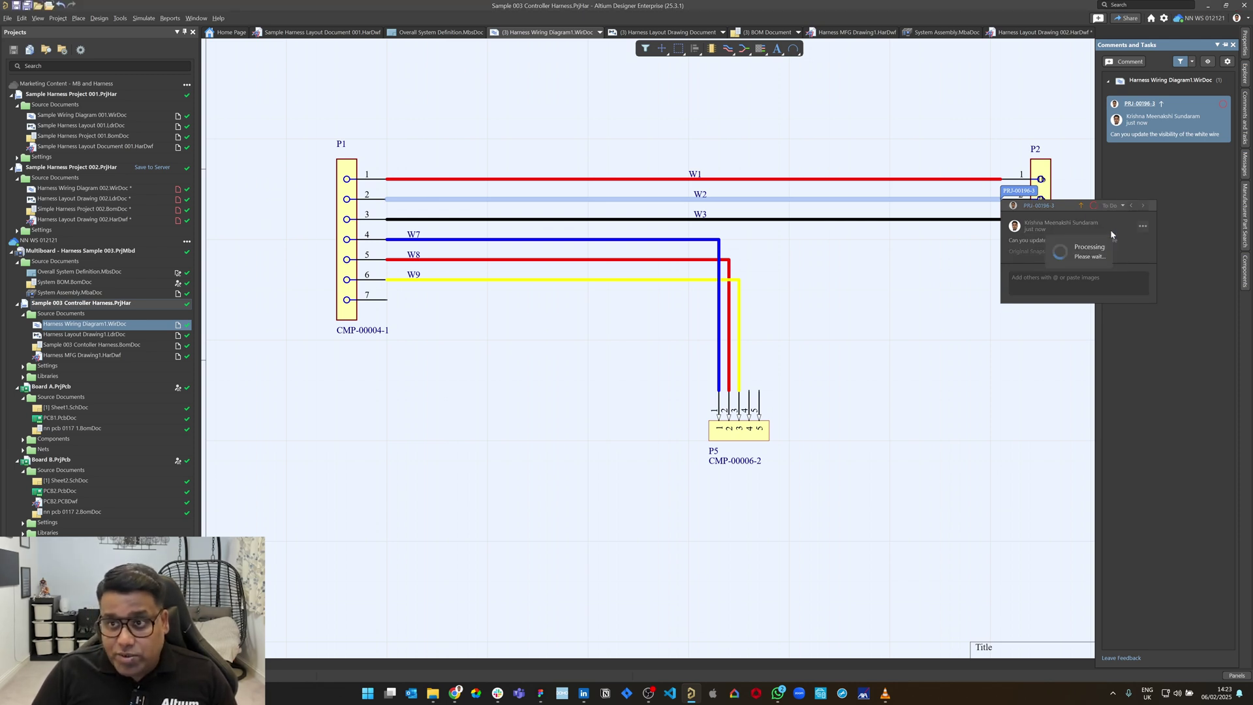
- Add a parameter to white wire W2 that gives it a visible outline in the wiring diagram
double_click(844, 199)
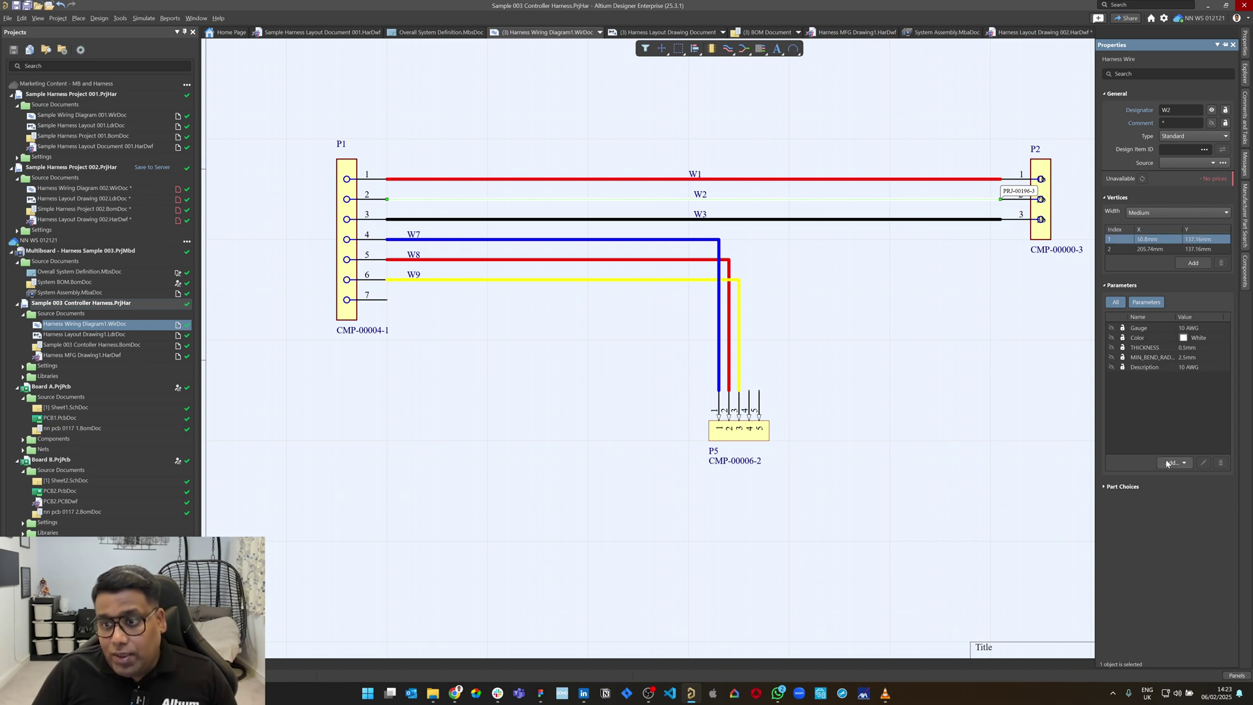
click(1169, 463)
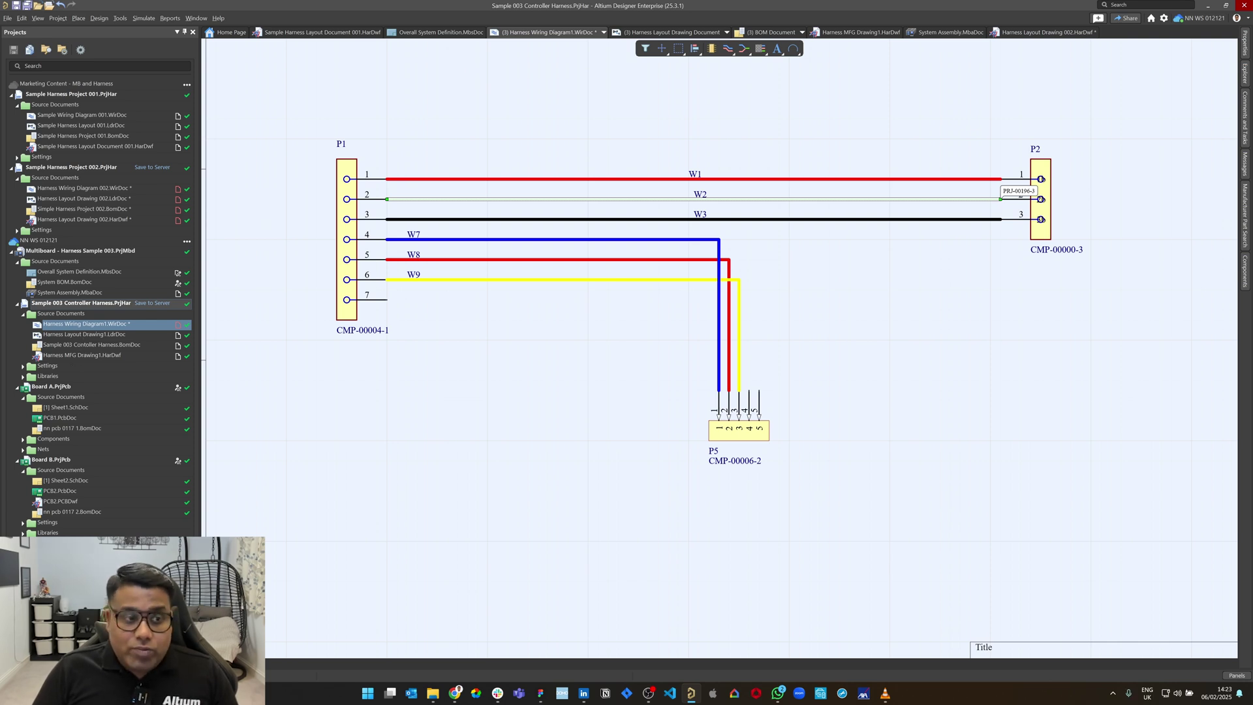
- Update Harness Layout Drawing1 by importing the changes from Harness Wiring Diagram1
double_click(84, 334)
click(99, 18)
click(108, 30)
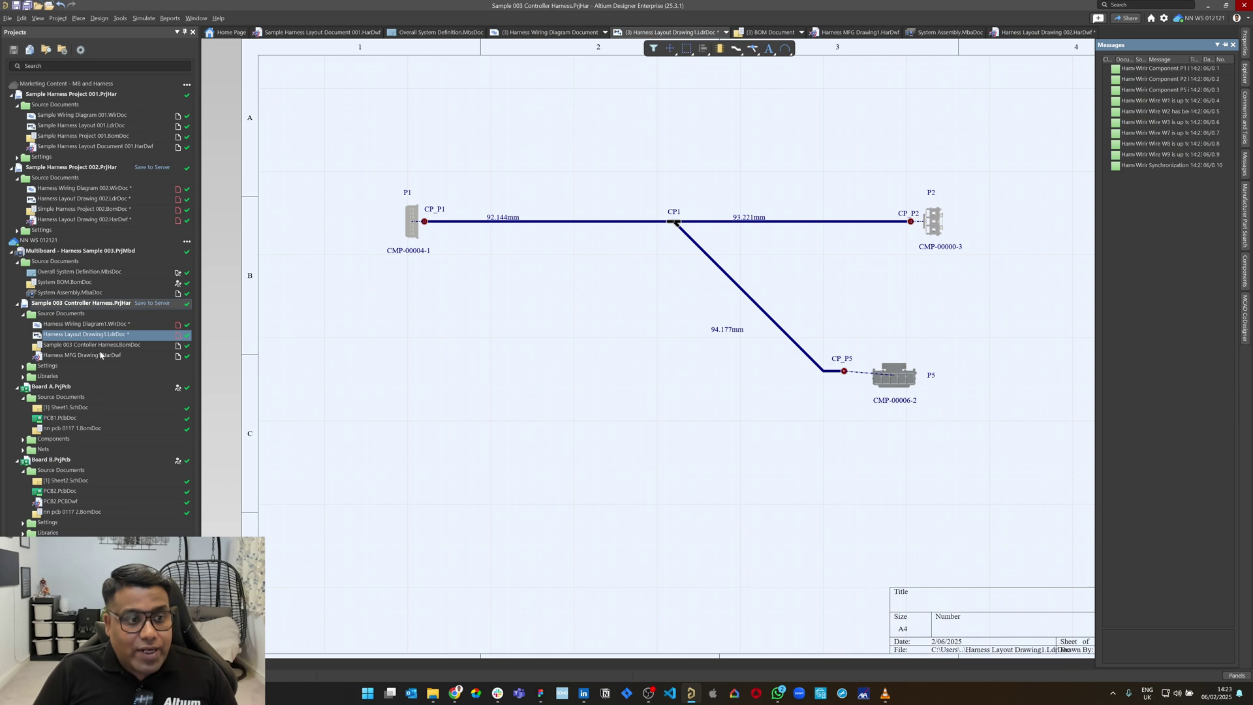
- Import the changes from Harness Layout Drawing1 into Harness MFG Drawing1 and check wire W2 up close
double_click(103, 357)
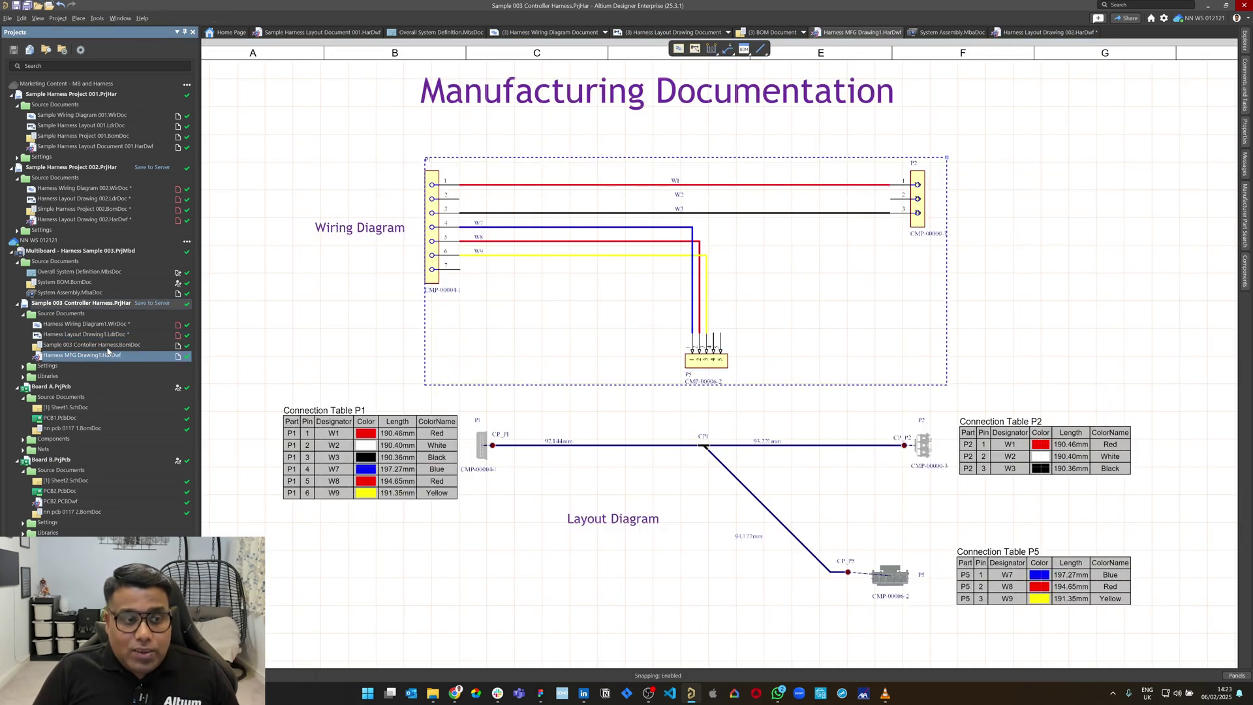
right_click(544, 318)
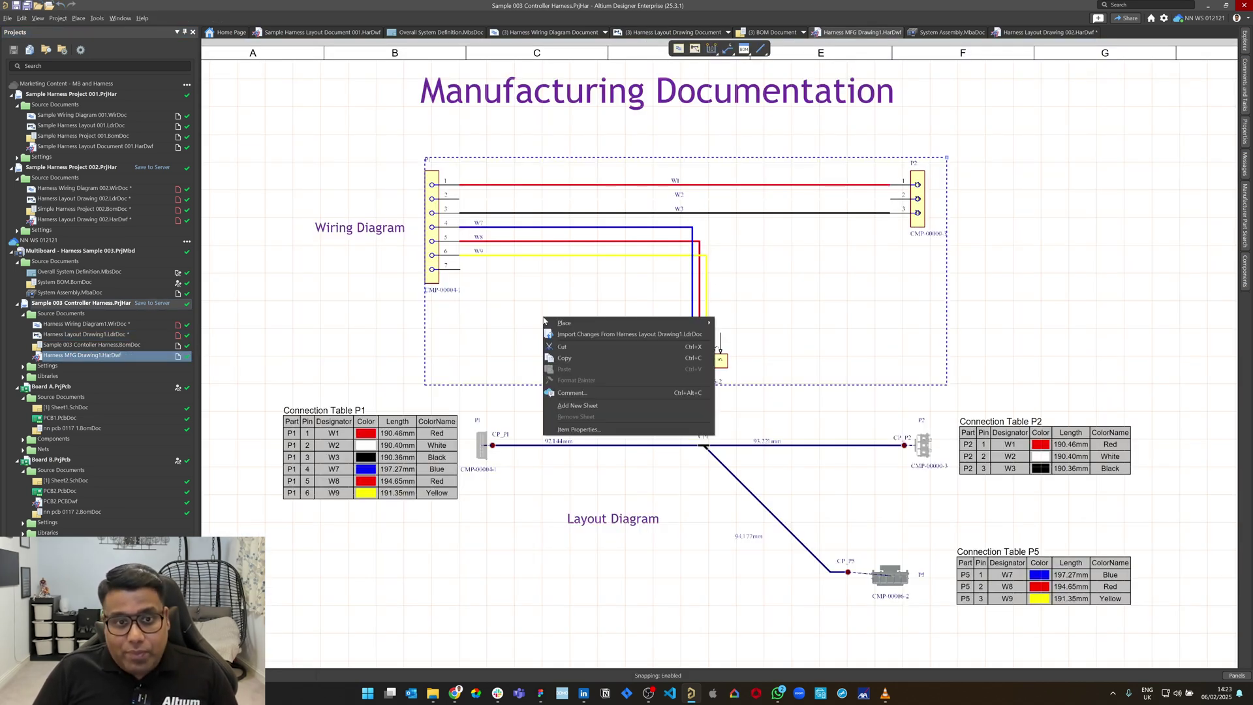
click(576, 336)
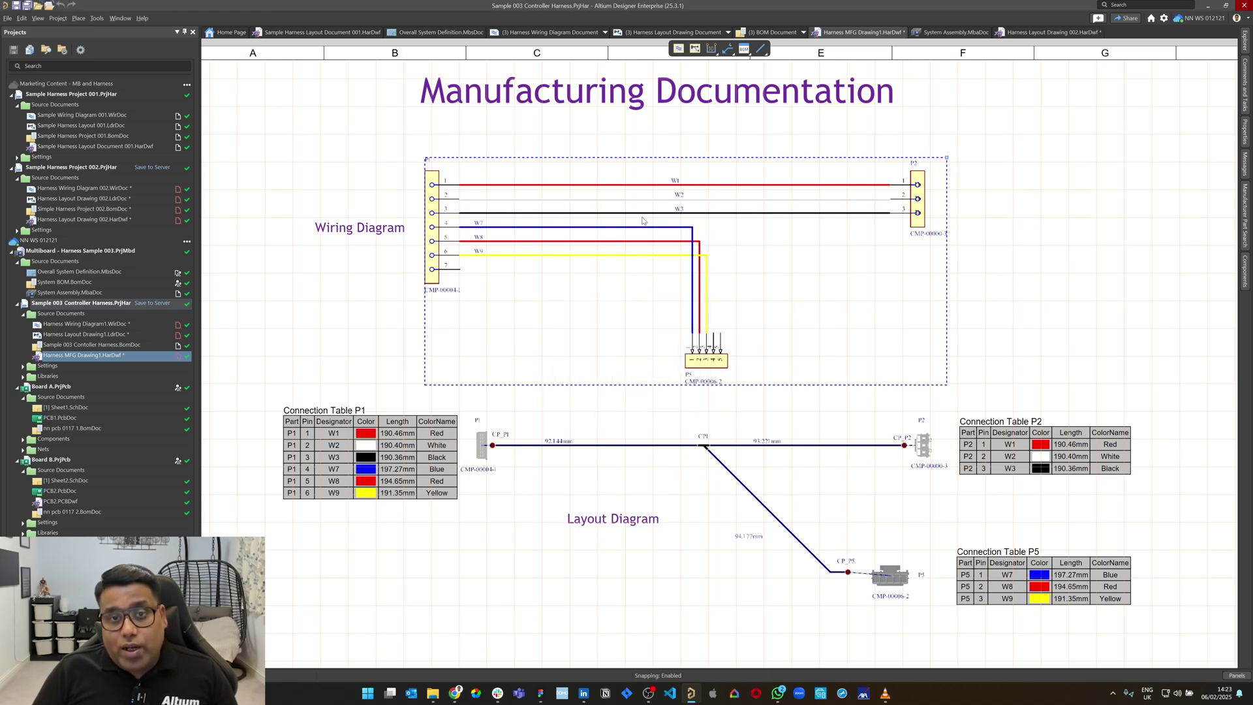
ctrl+scroll(655, 196, up, 6)
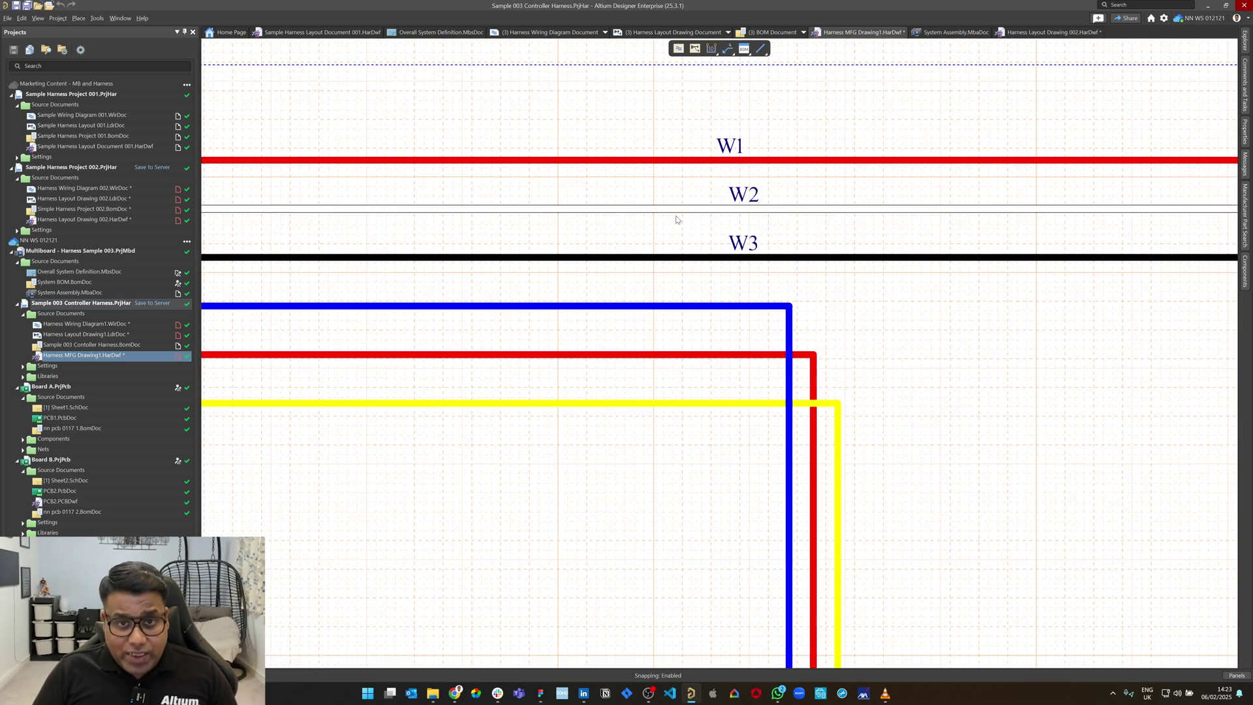
ctrl+scroll(675, 220, down, 8)
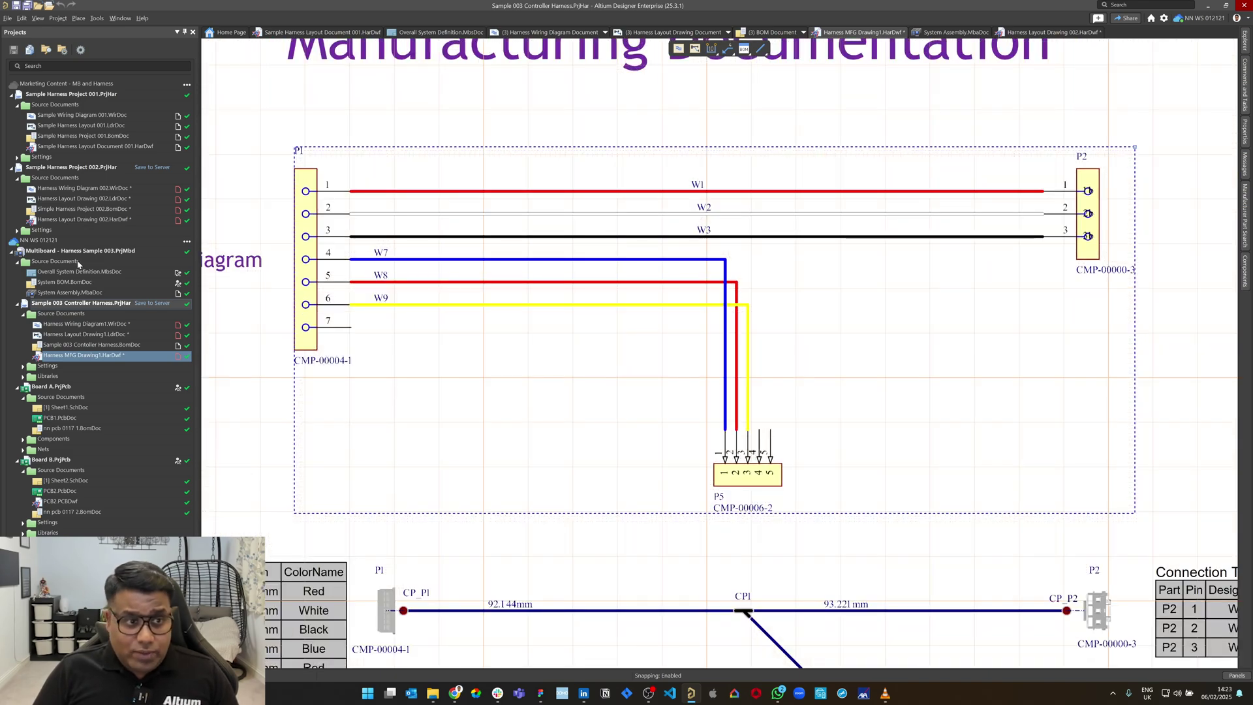
- Save the Sample 003 Controller Harness project to the server with the comment "Border added. Resolve once verified."
click(138, 303)
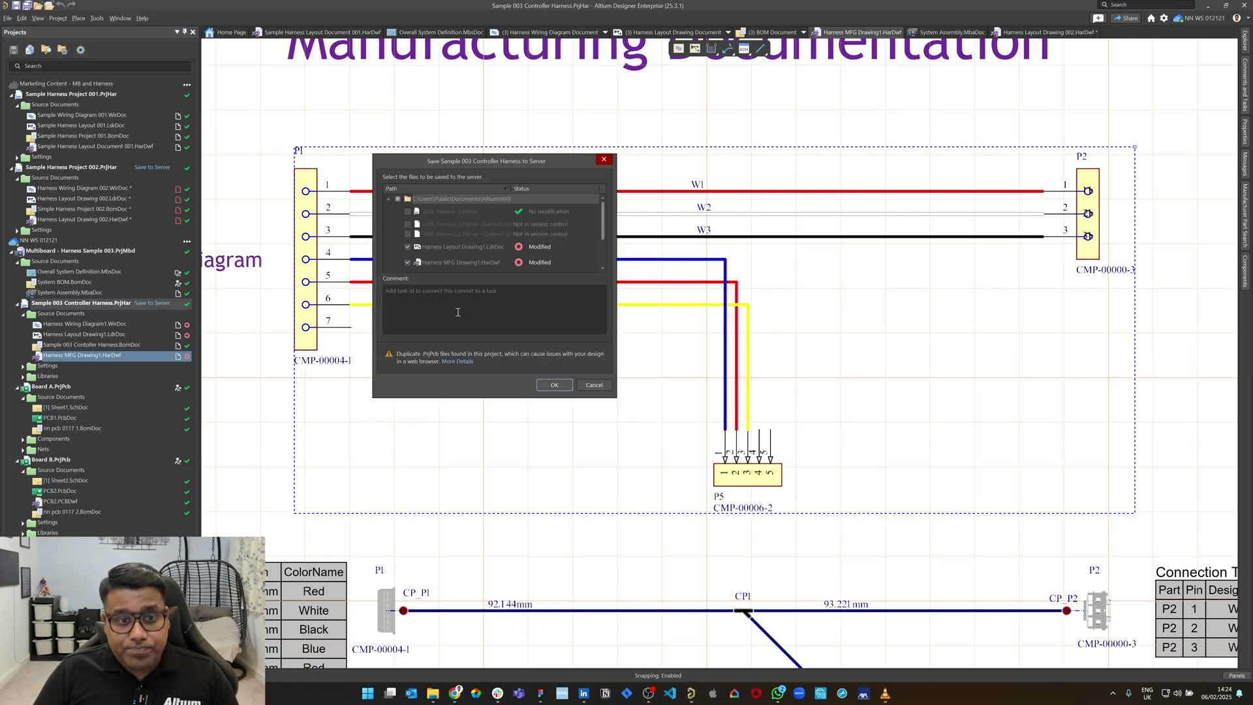
click(451, 304)
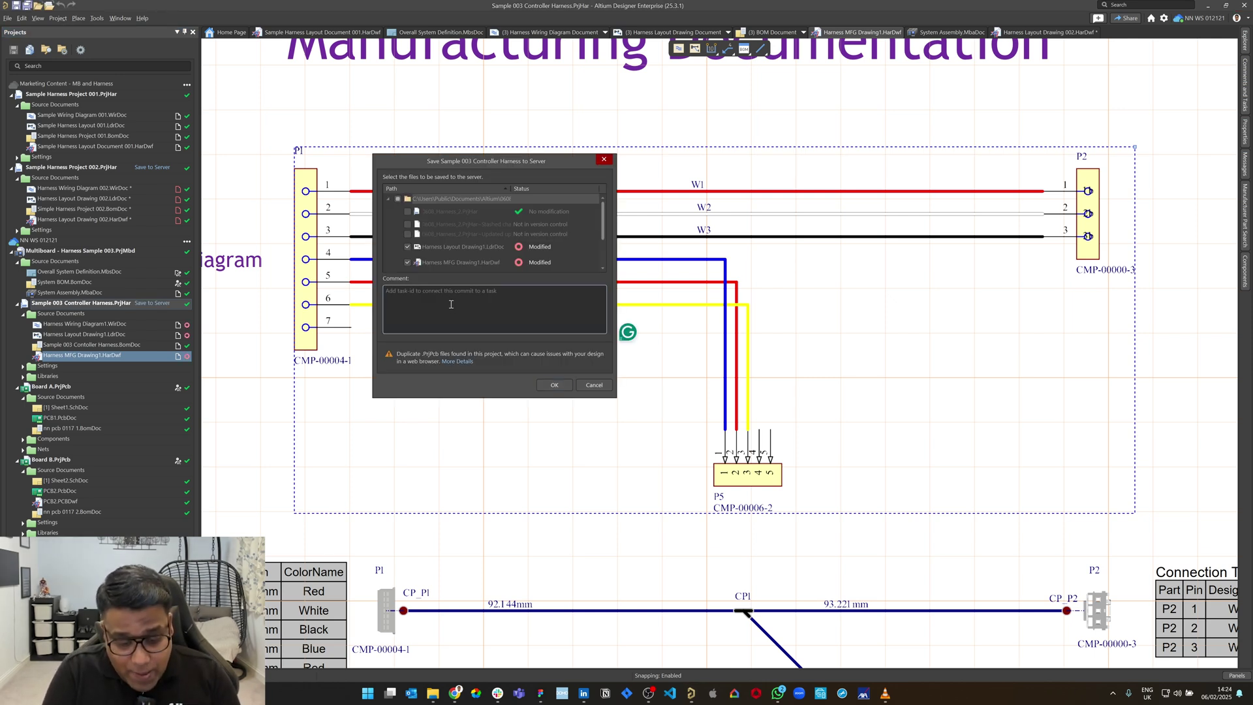
text(Border added. Resolve once verified.)
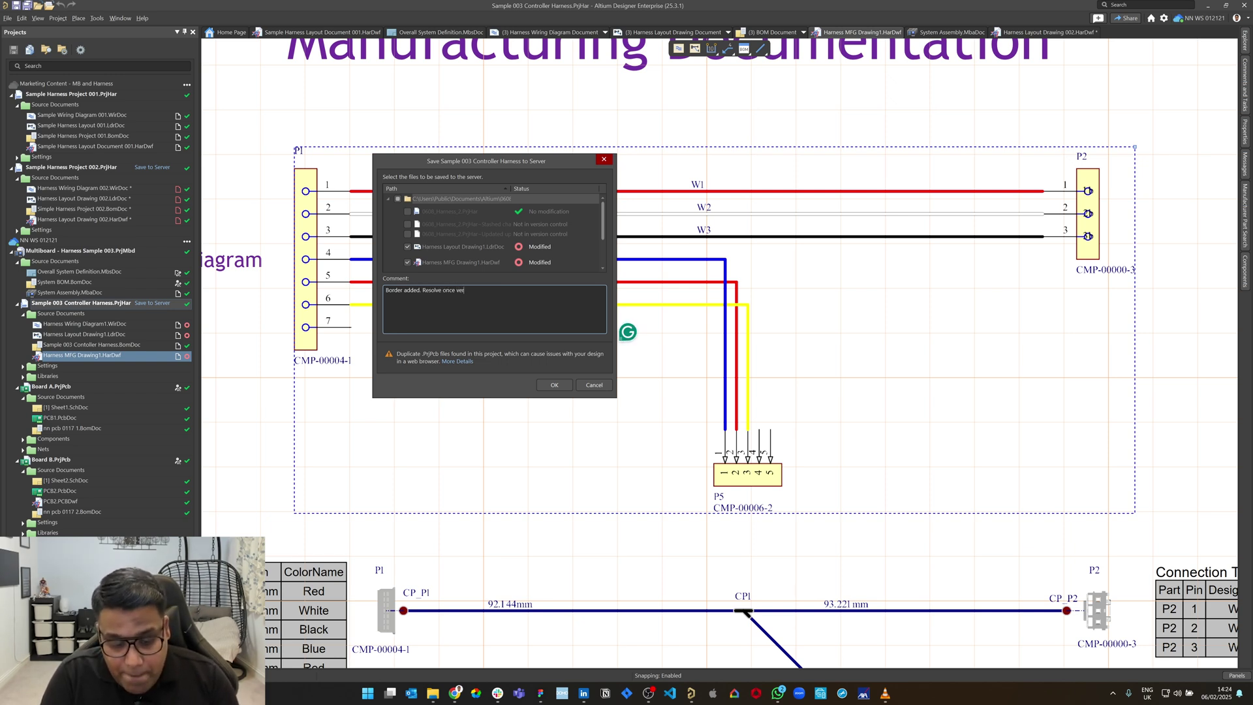
click(554, 386)
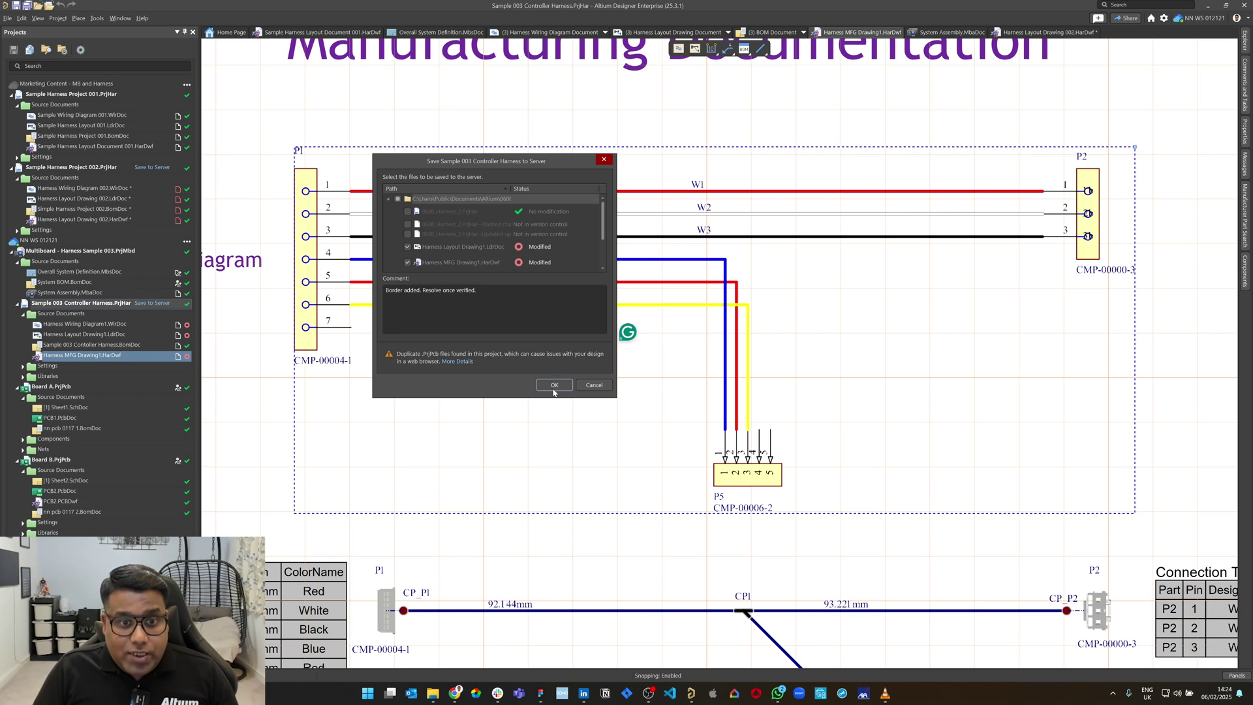
- Show the Sample 003 Controller Harness project in the web browser, review the white wire comment and refresh to the new wiring visualization
right_click(139, 307)
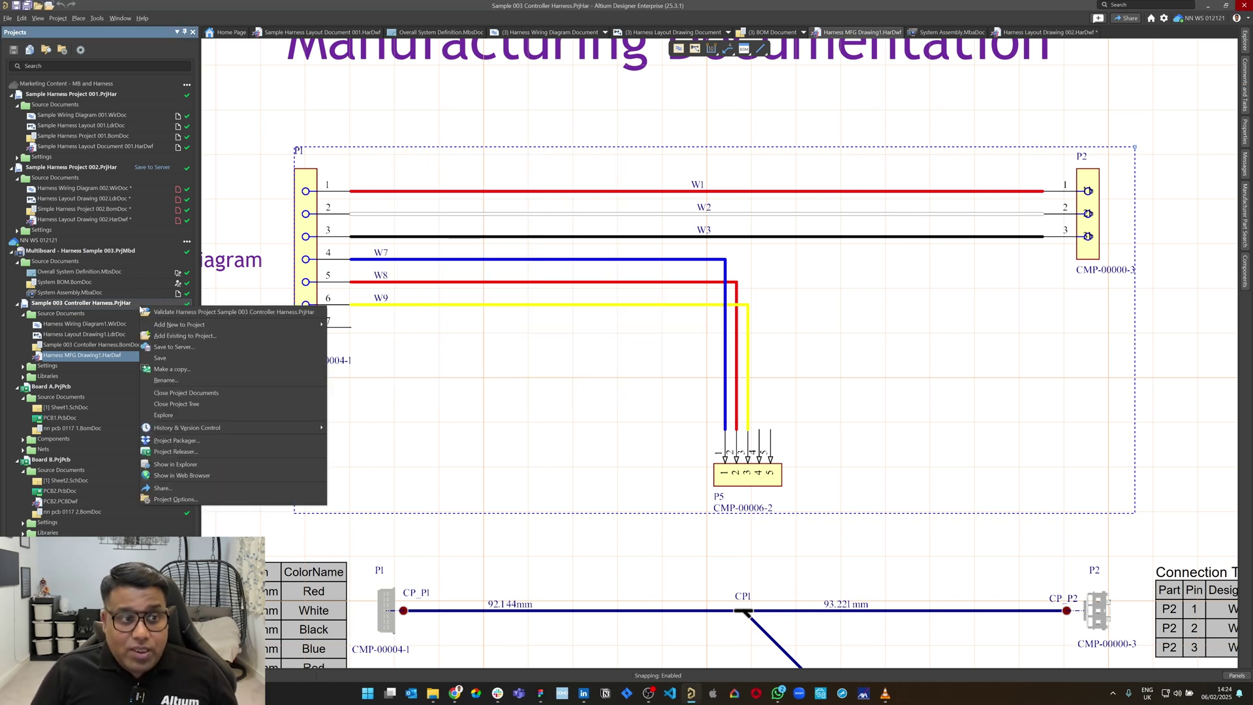
click(176, 475)
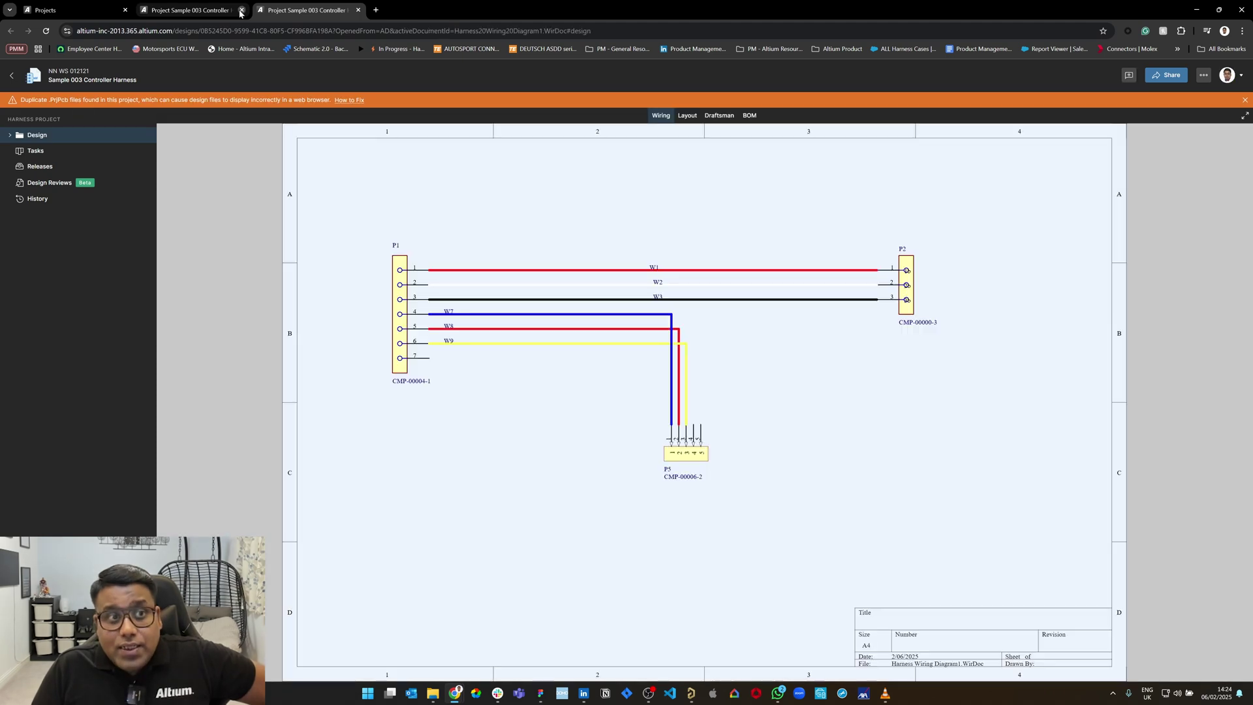
click(240, 11)
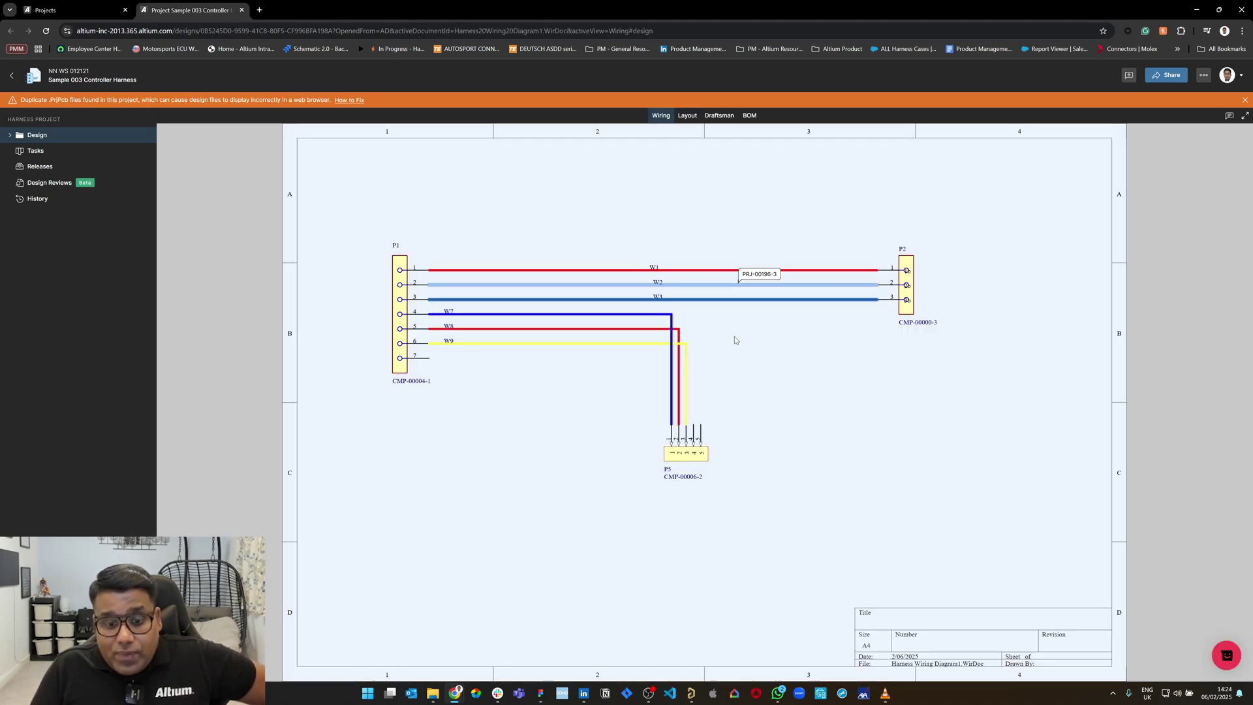
click(770, 277)
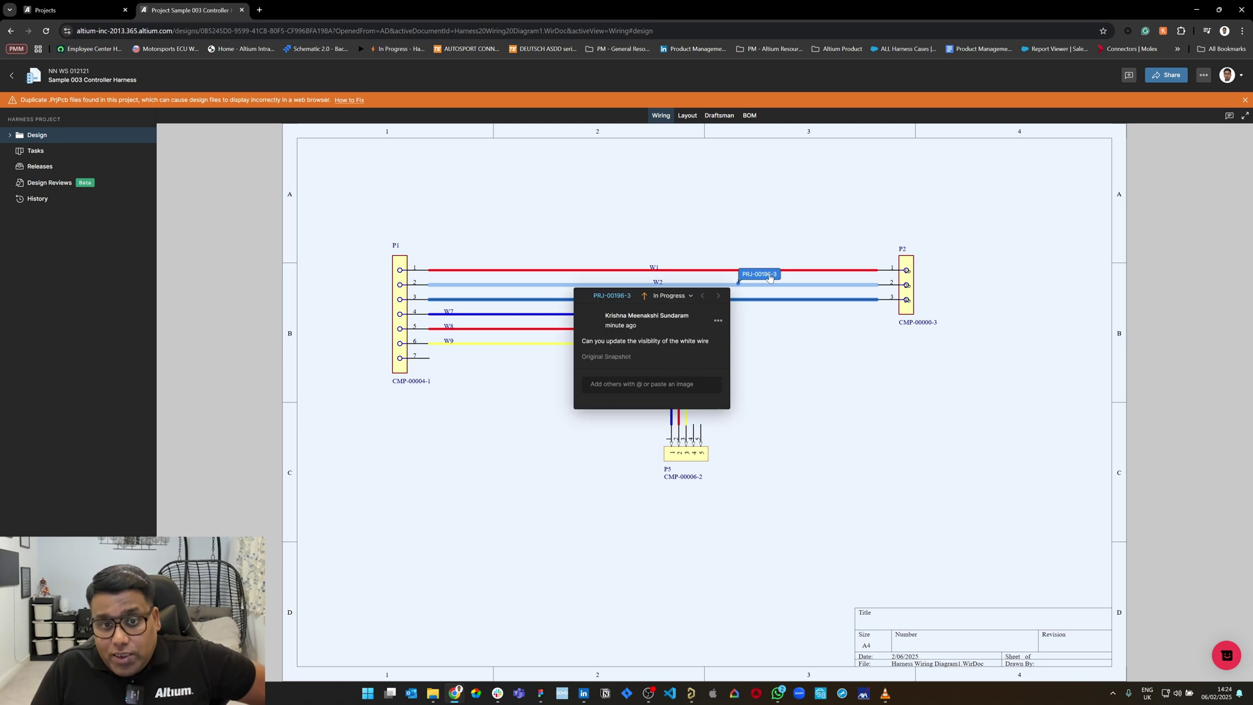
click(904, 362)
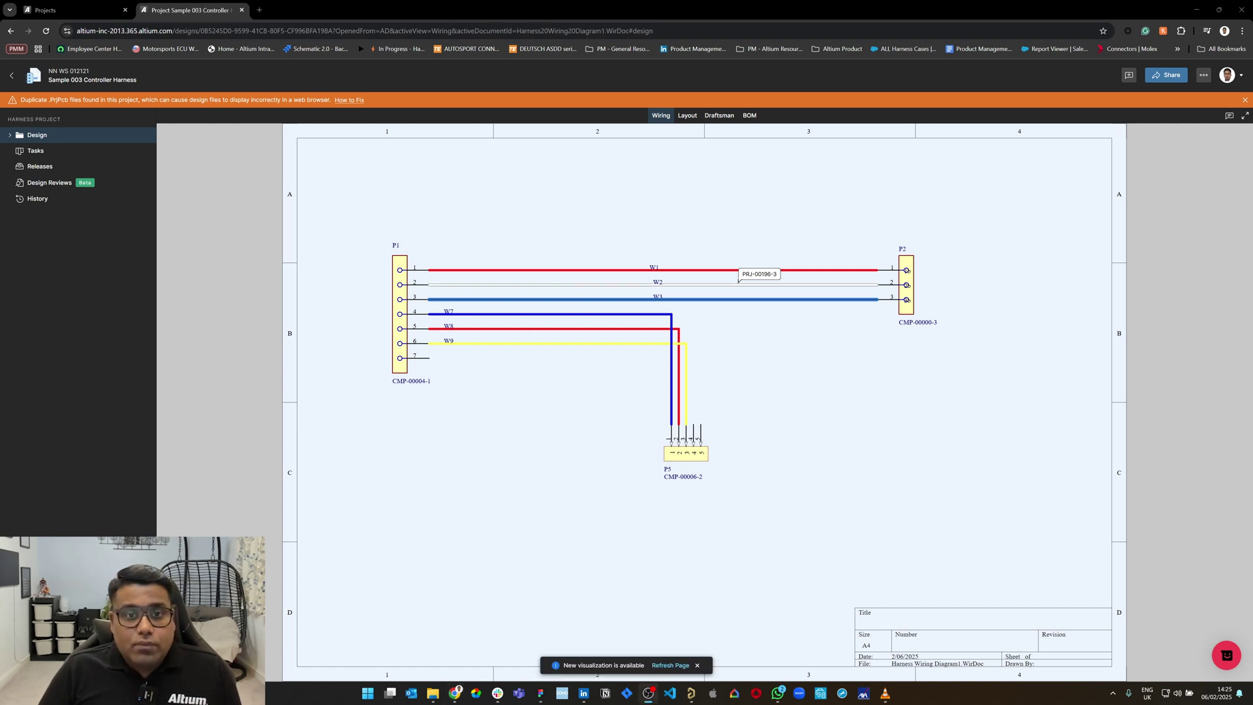
click(669, 665)
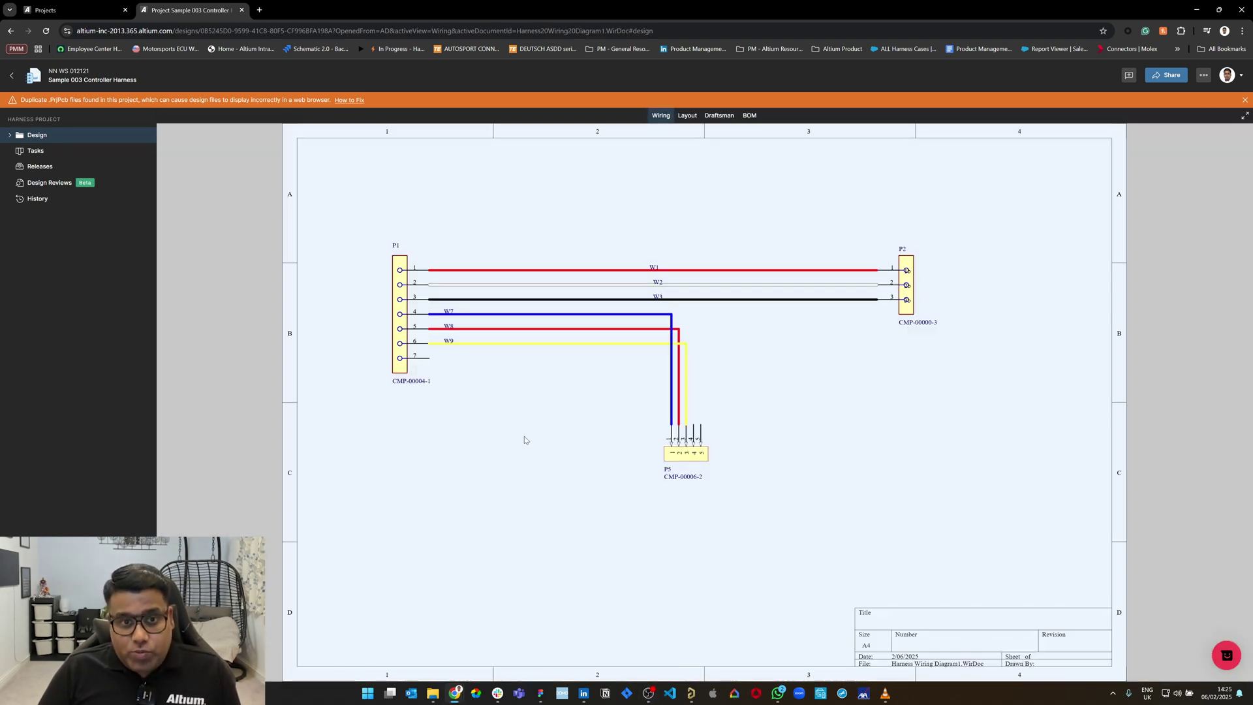
- Set the white wire comment's status to Resolved, check it among the project's tasks and return to the design
click(748, 277)
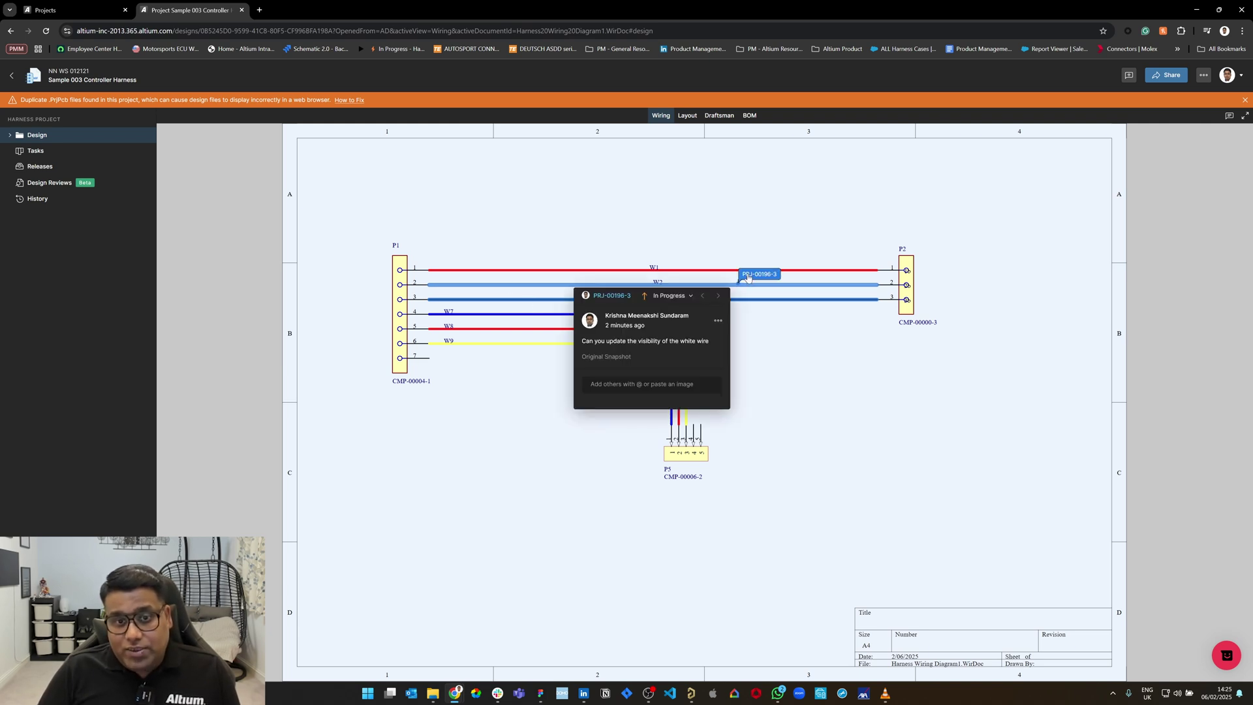
click(689, 297)
click(675, 336)
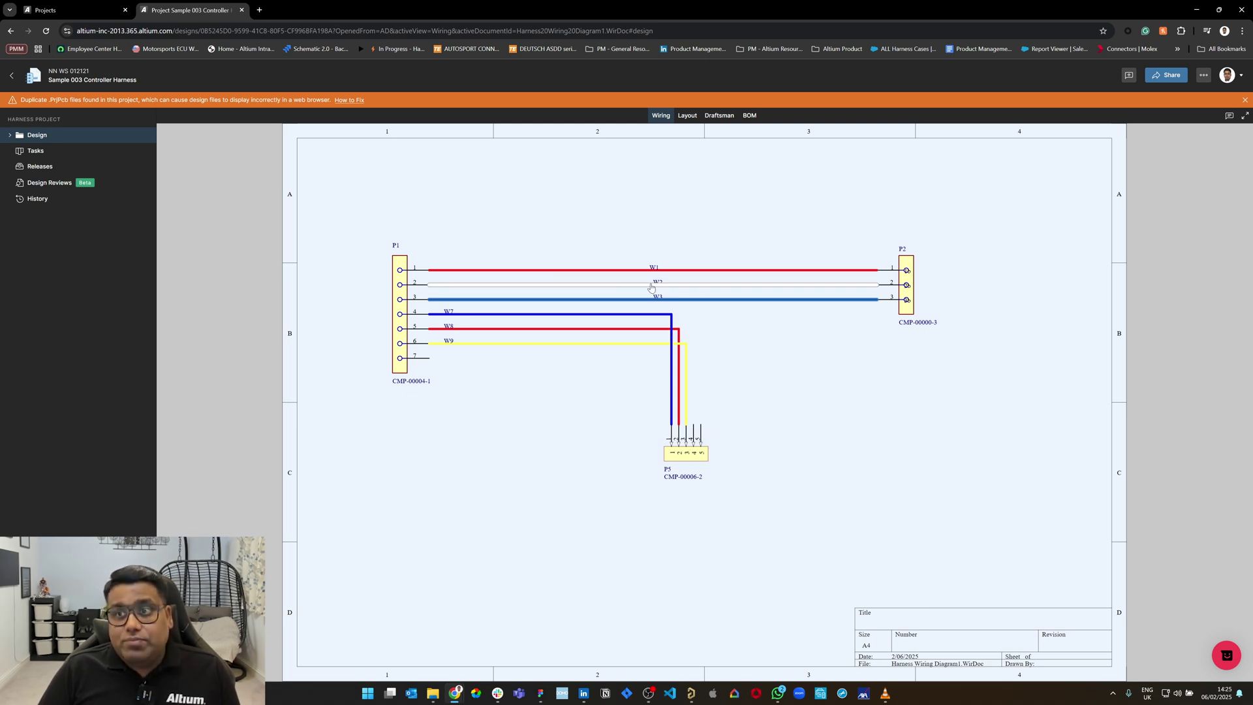
click(37, 153)
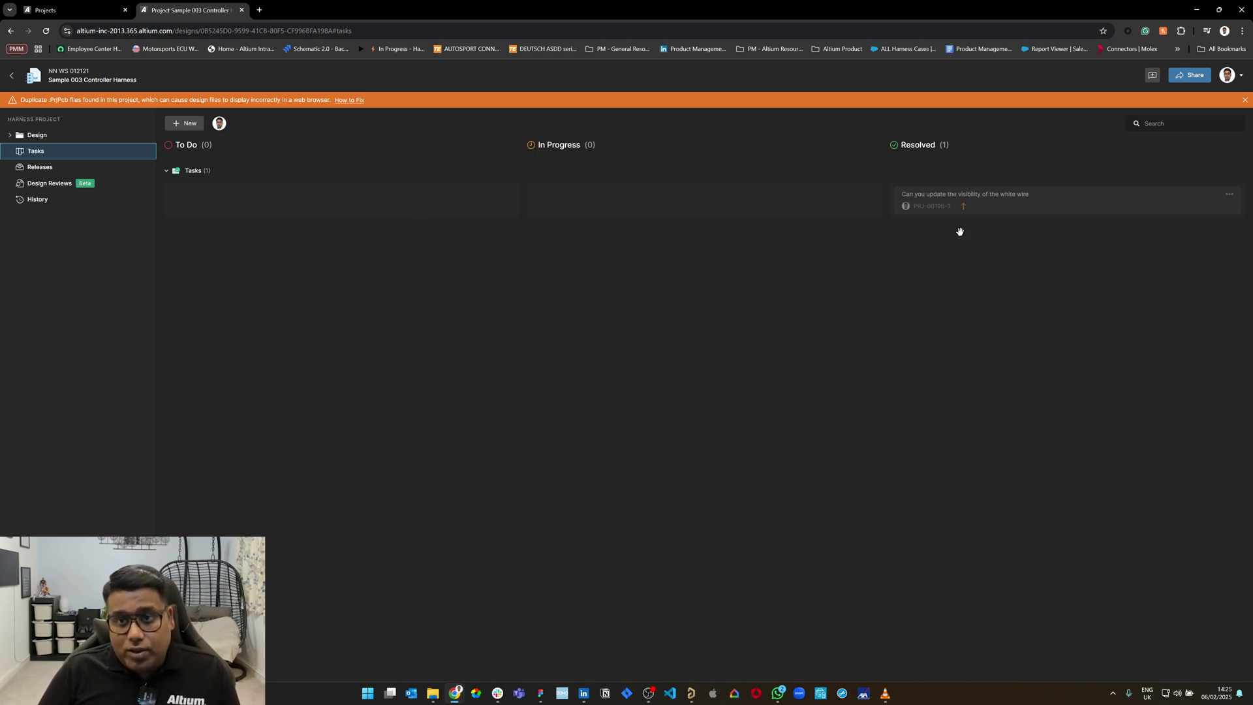
click(45, 137)
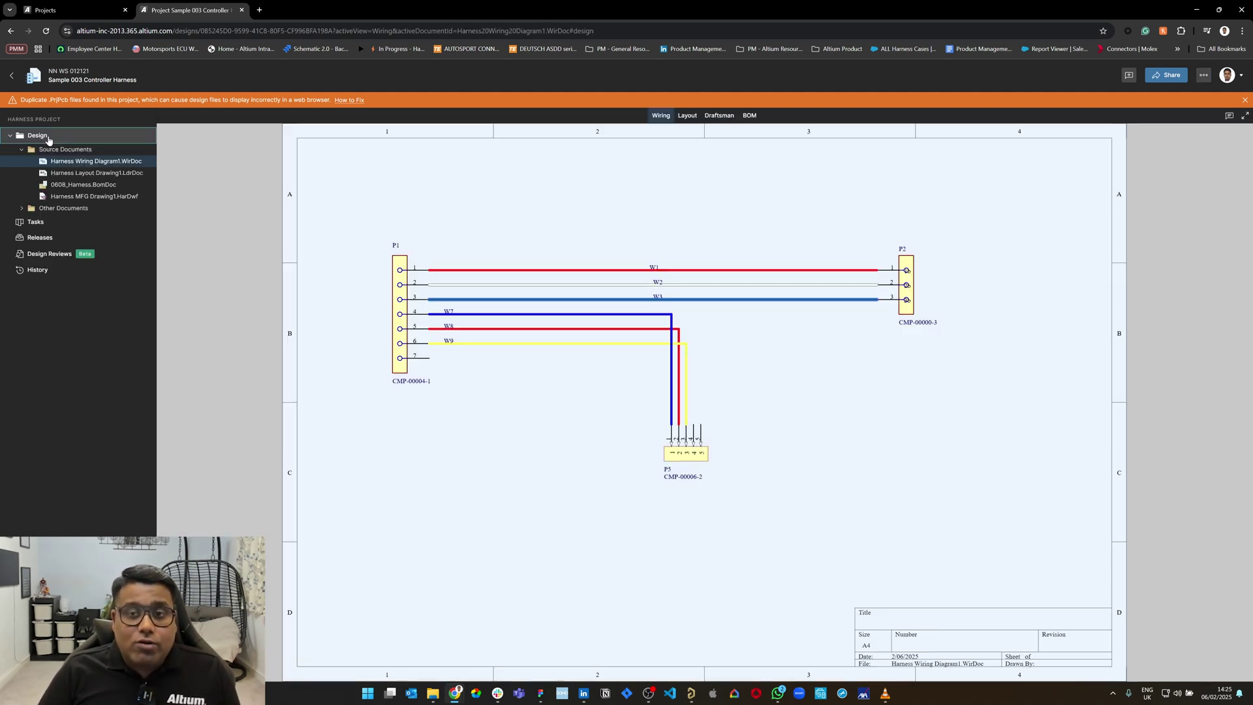